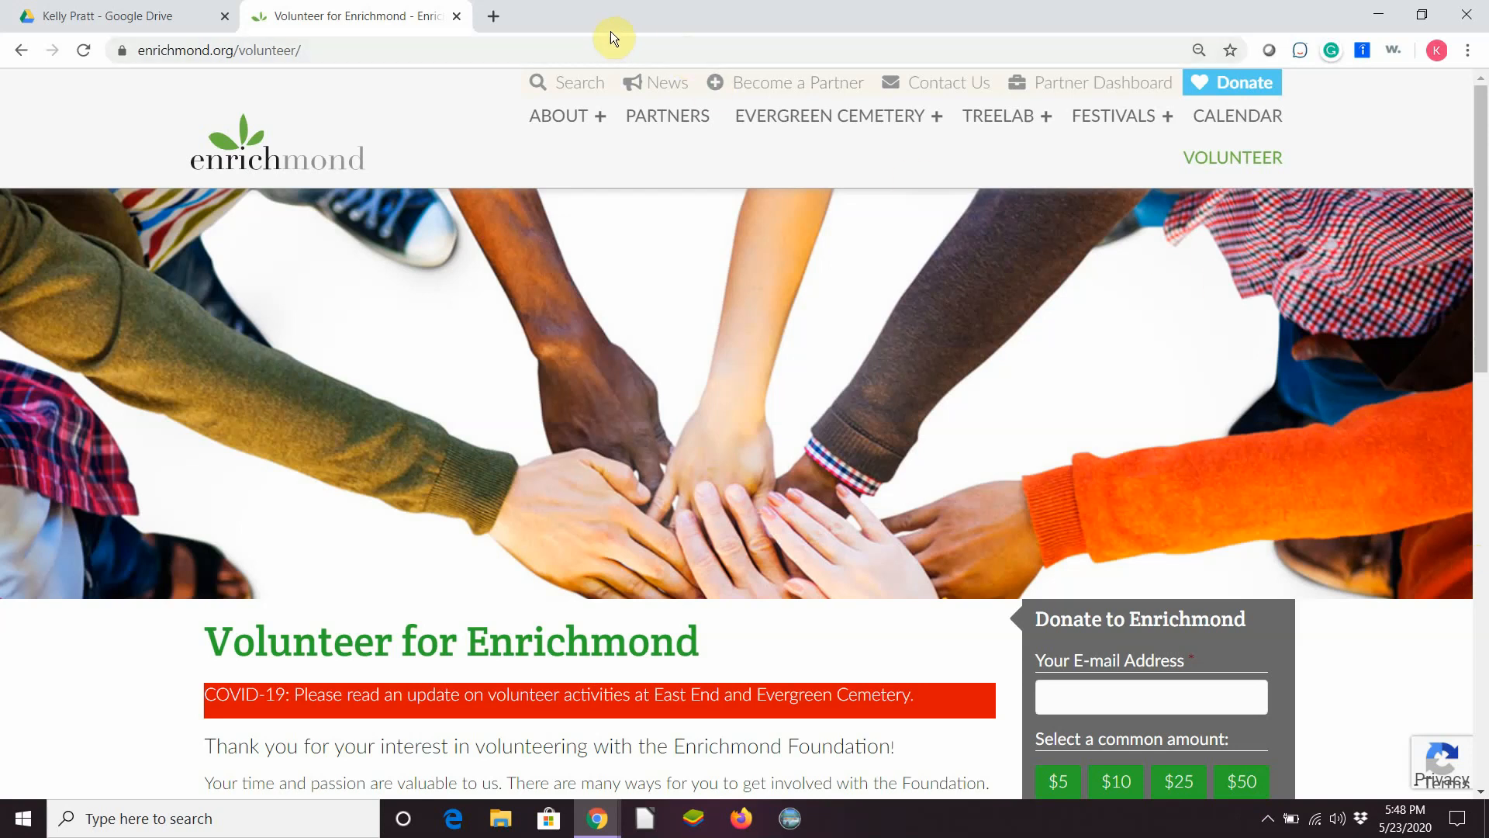
- Switch to Google Drive, create a folder named Testing in the current shared folder, and open it
click(149, 16)
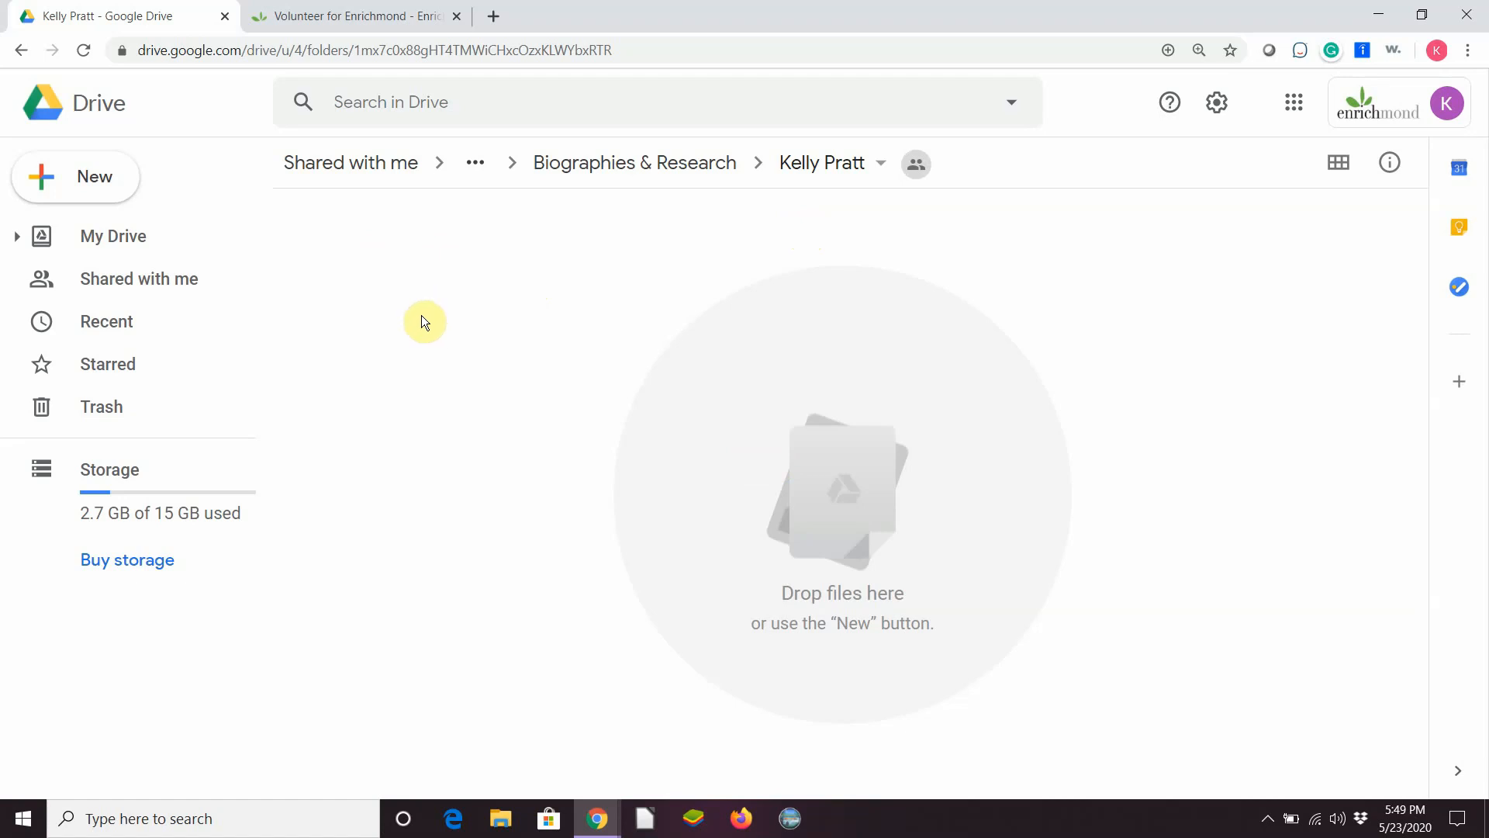
click(63, 196)
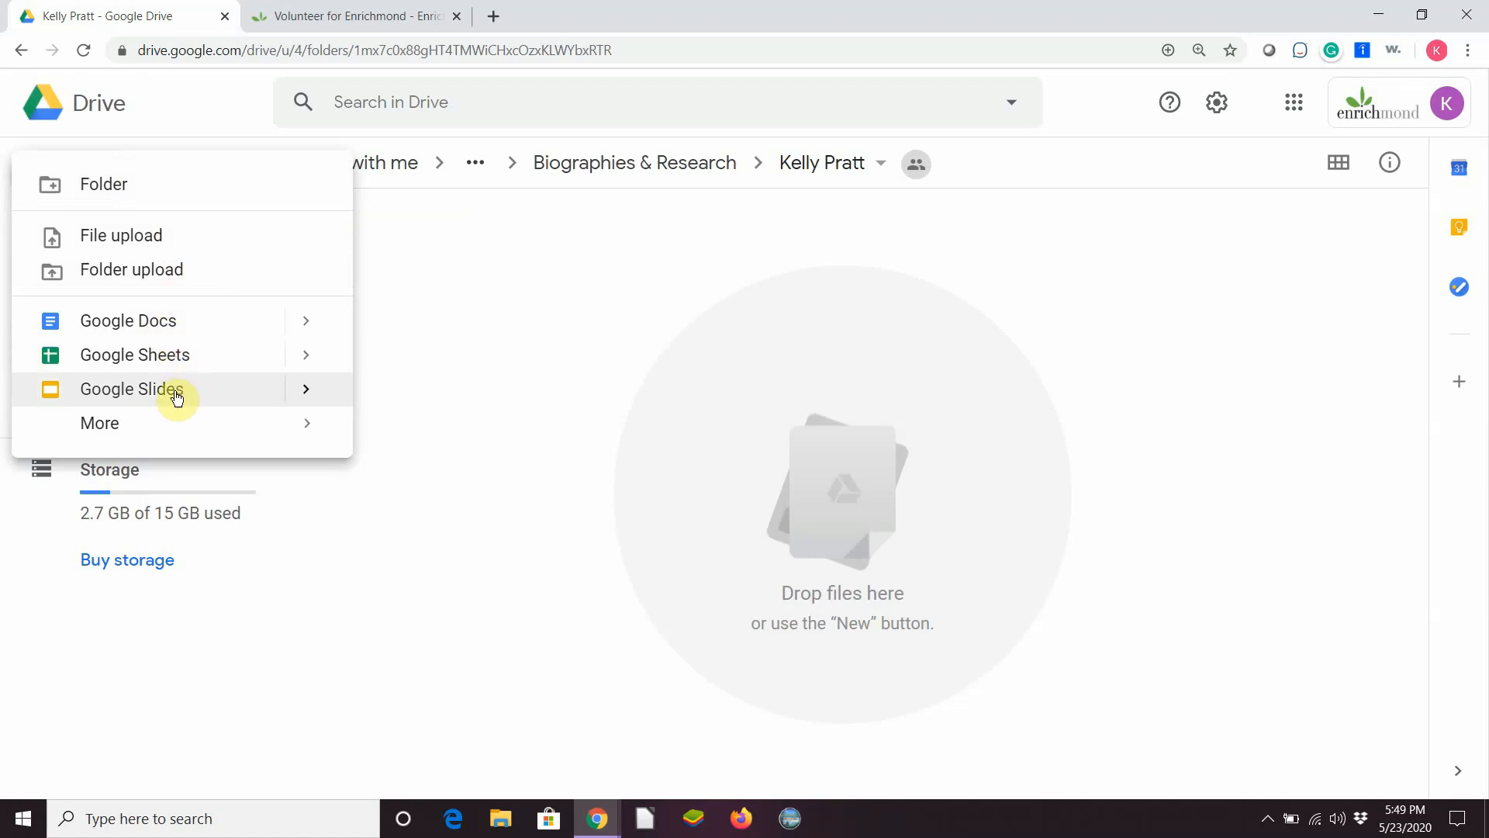
mouse_move(112, 435)
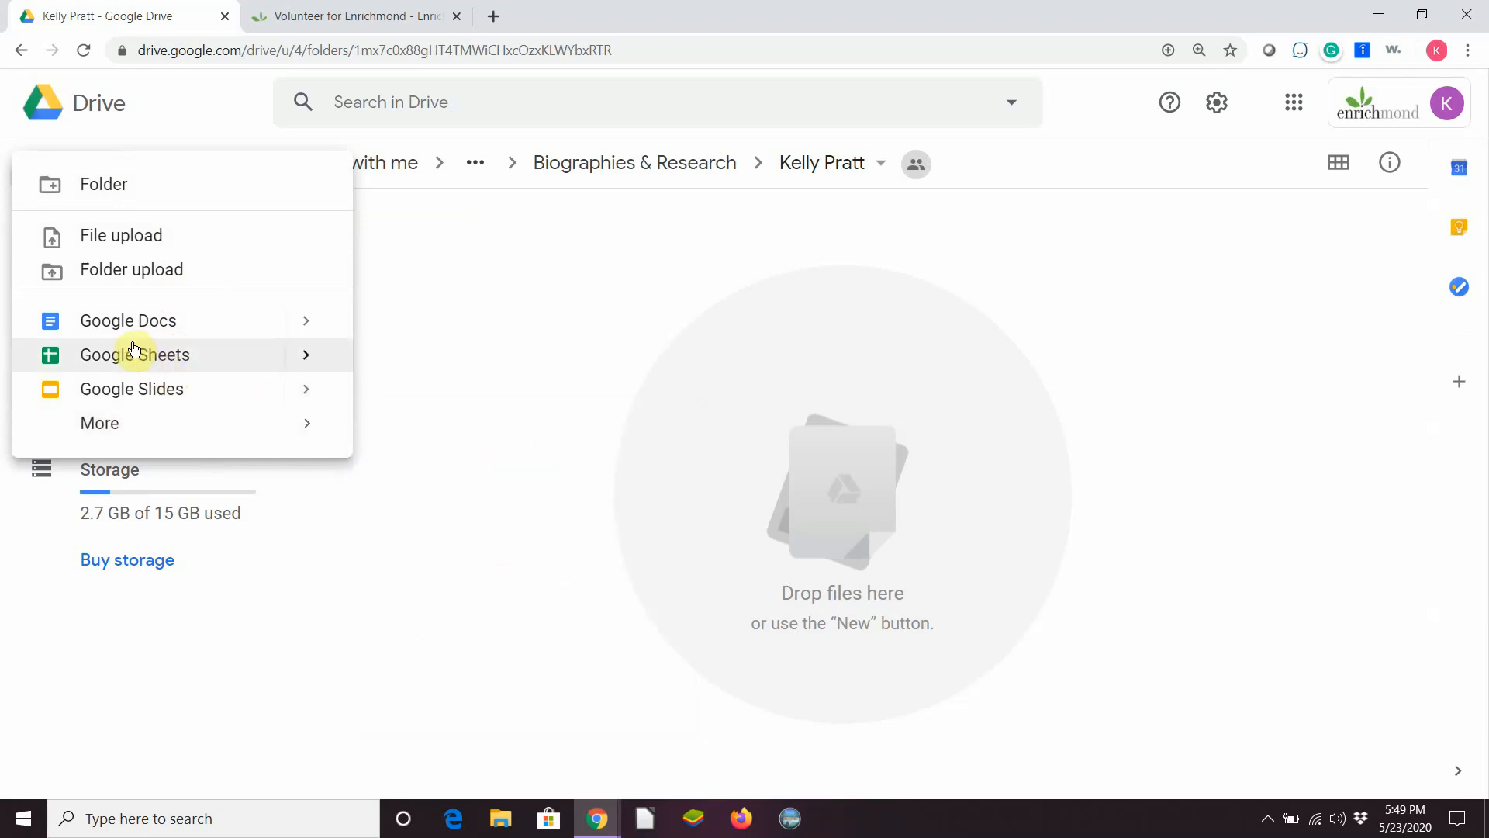
click(110, 186)
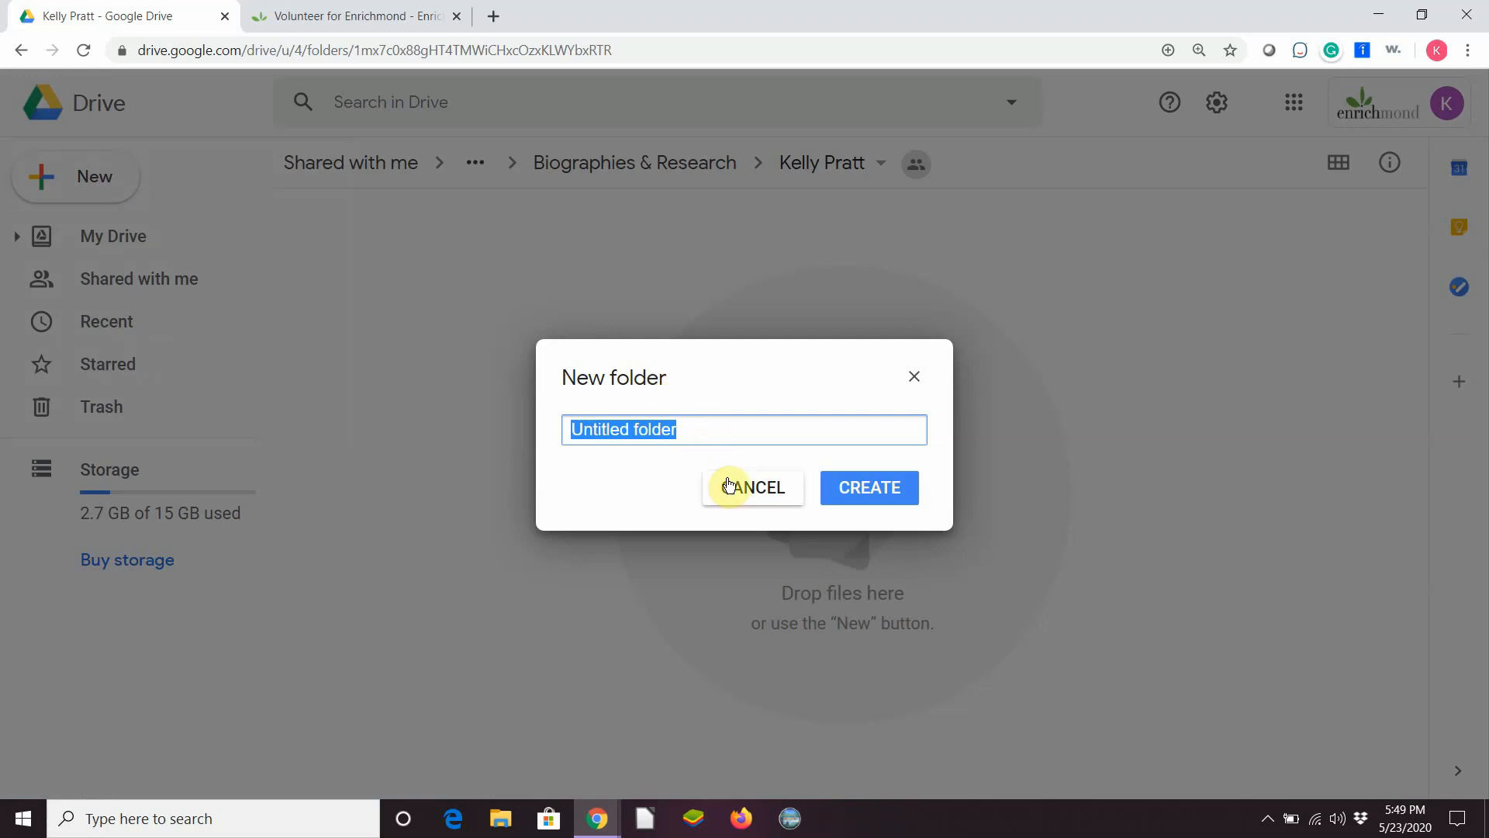
text(Testing)
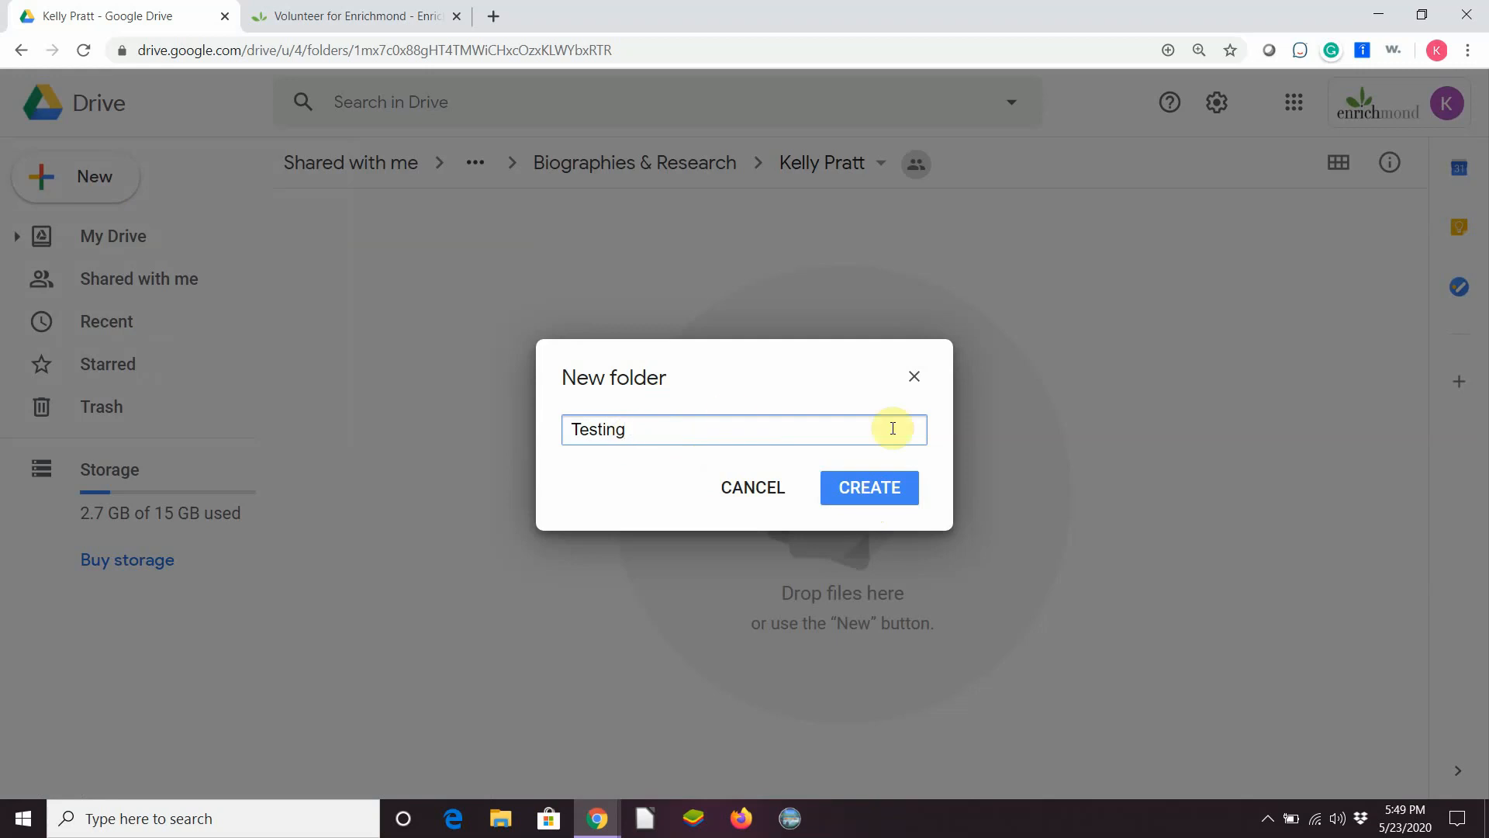
click(899, 488)
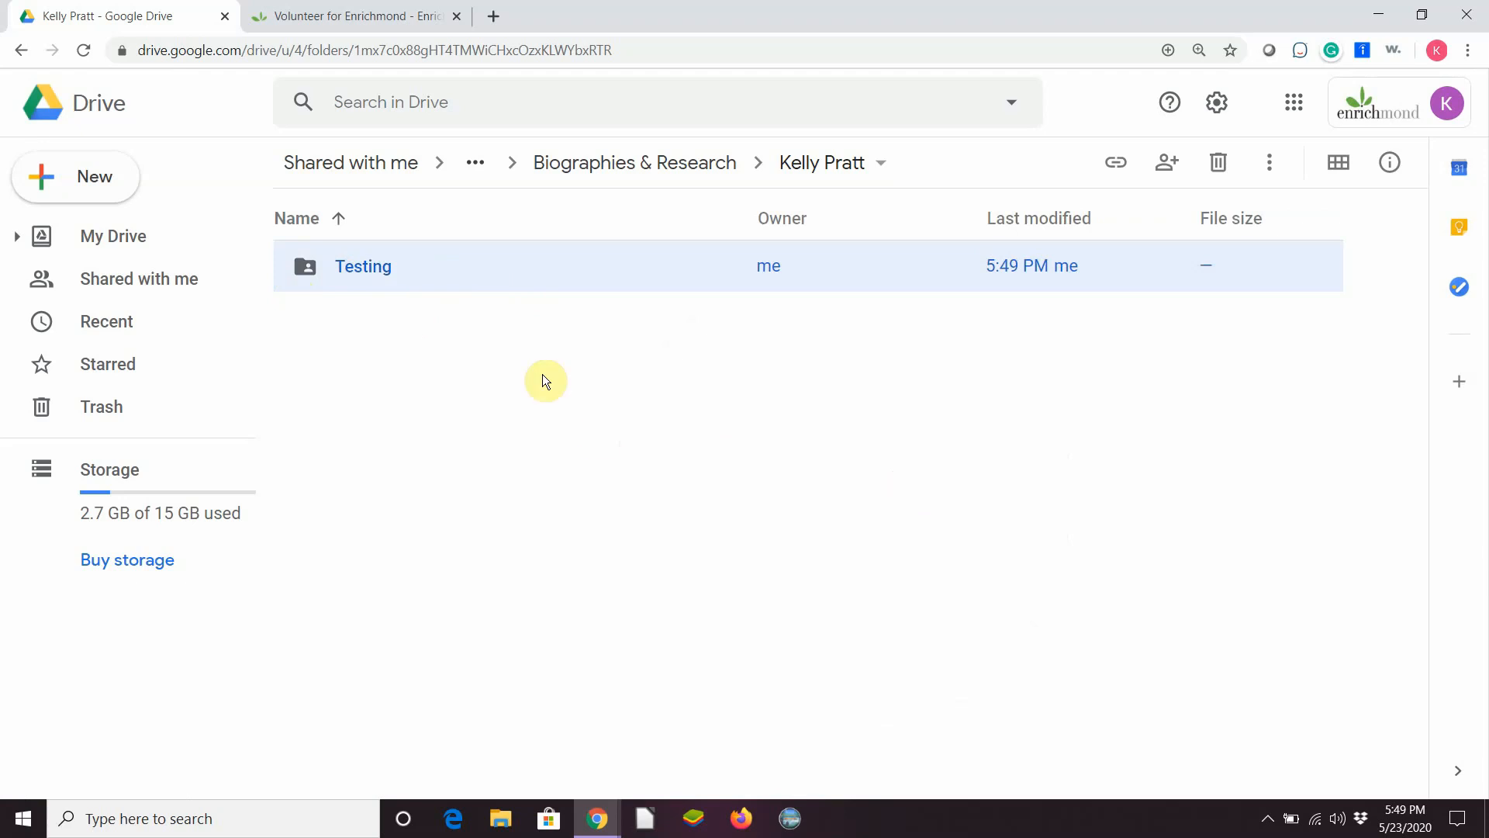
double_click(351, 259)
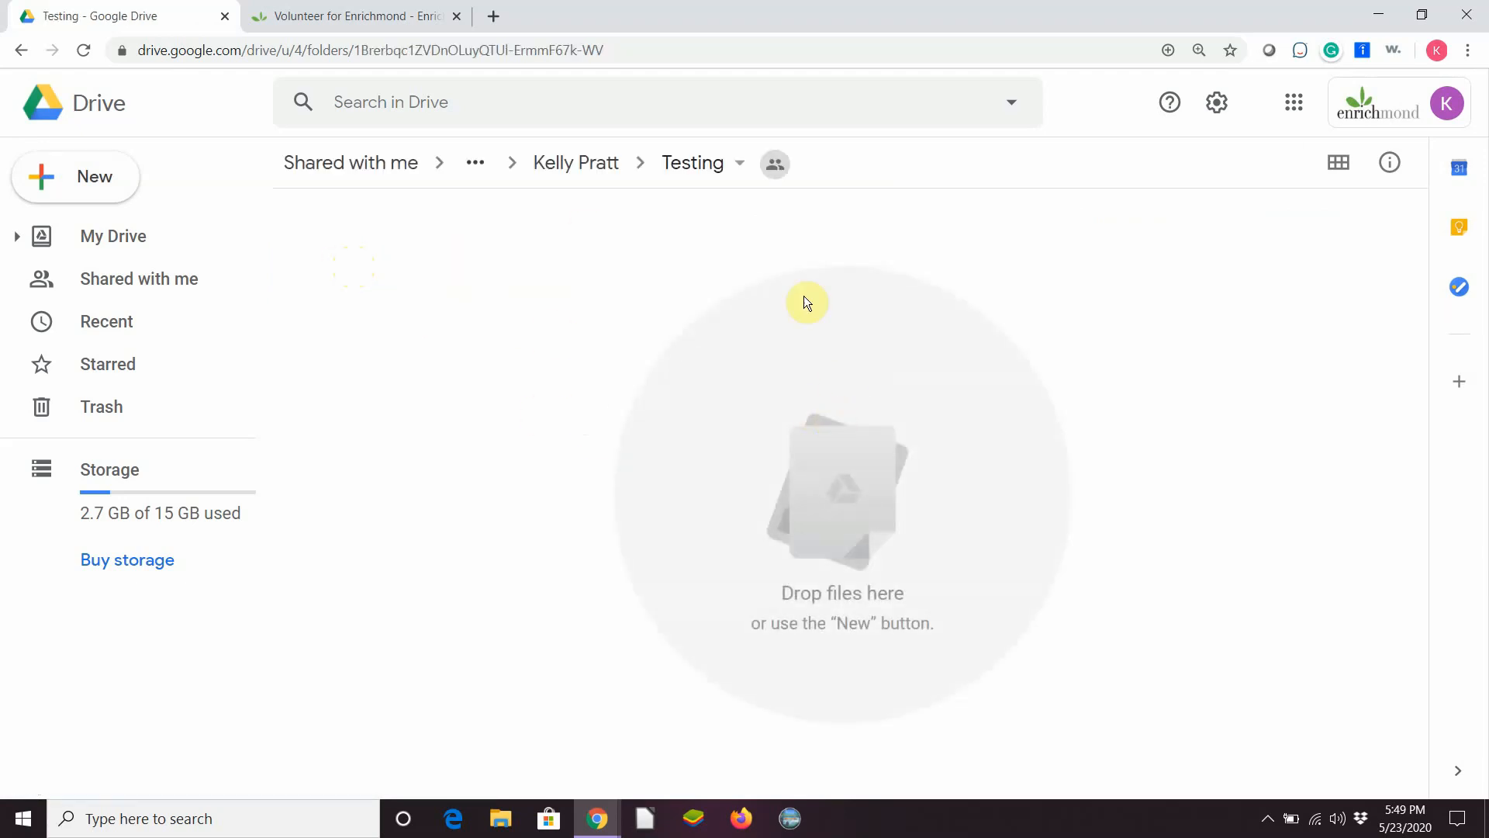
- Return to the parent folder and upload the test spreadsheet from the computer's Desktop into it
click(617, 169)
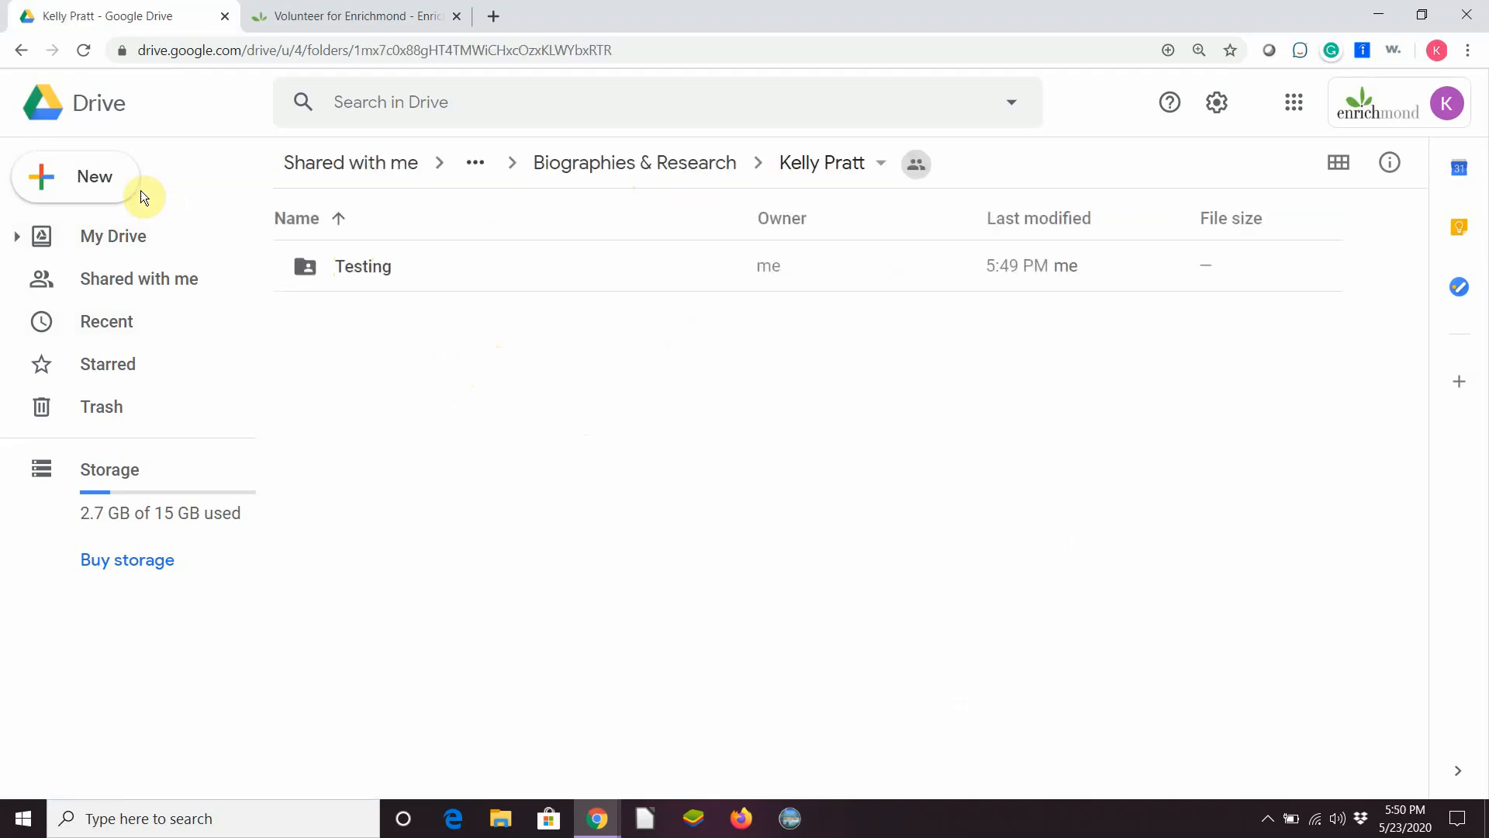
click(97, 177)
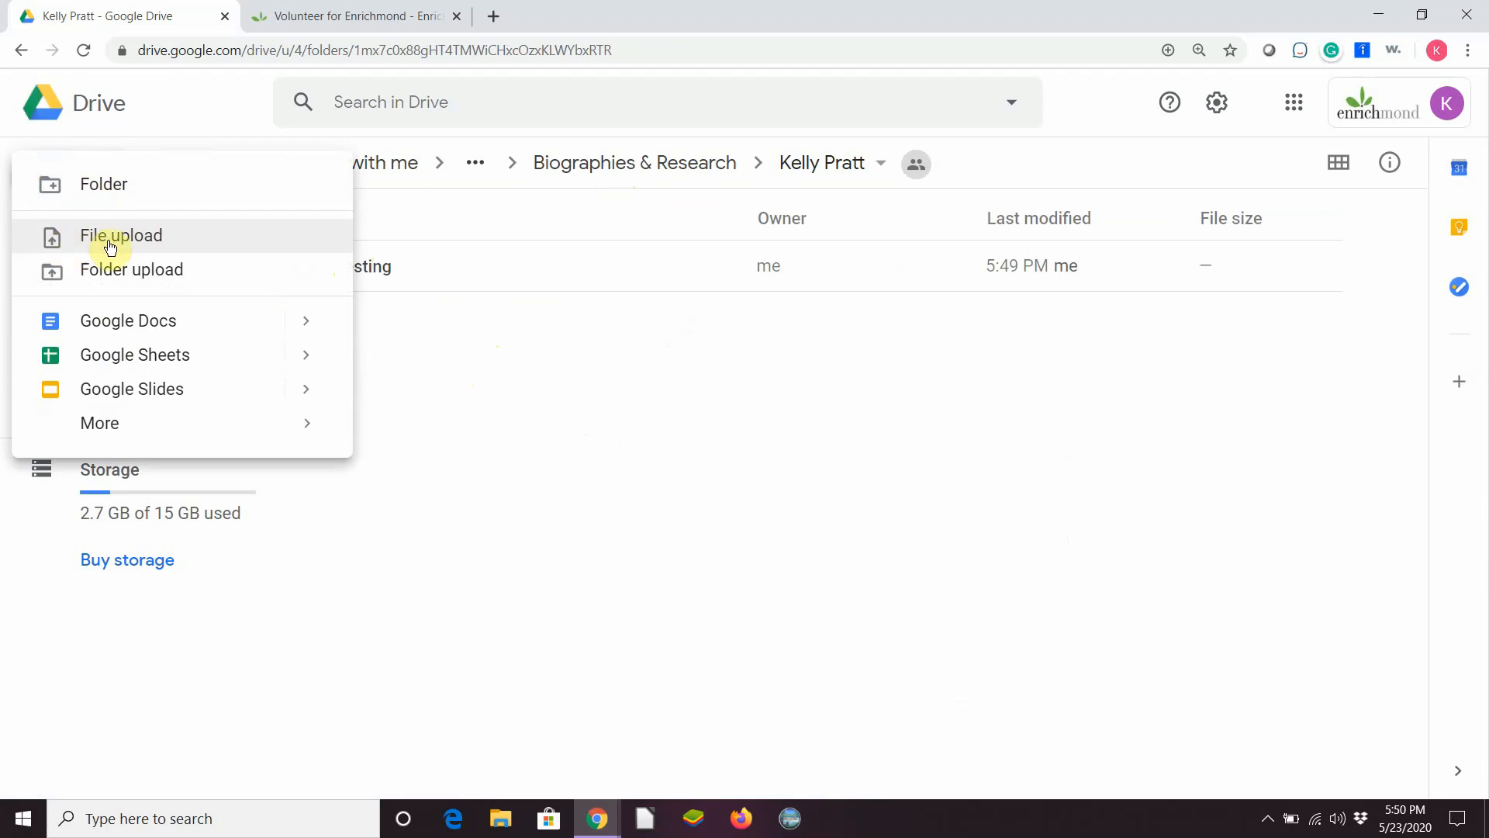
click(200, 242)
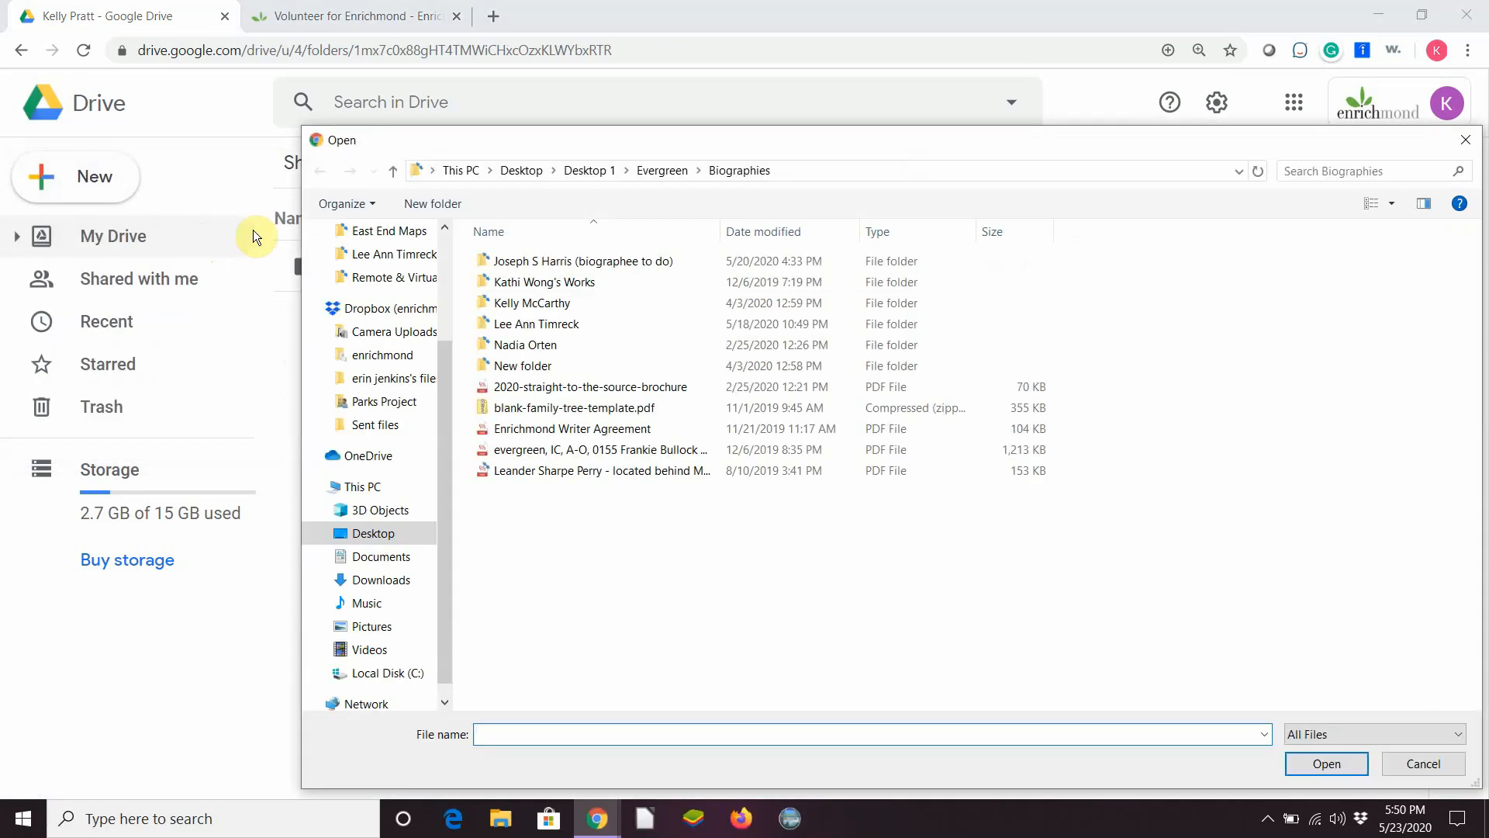
drag(554, 146, 420, 87)
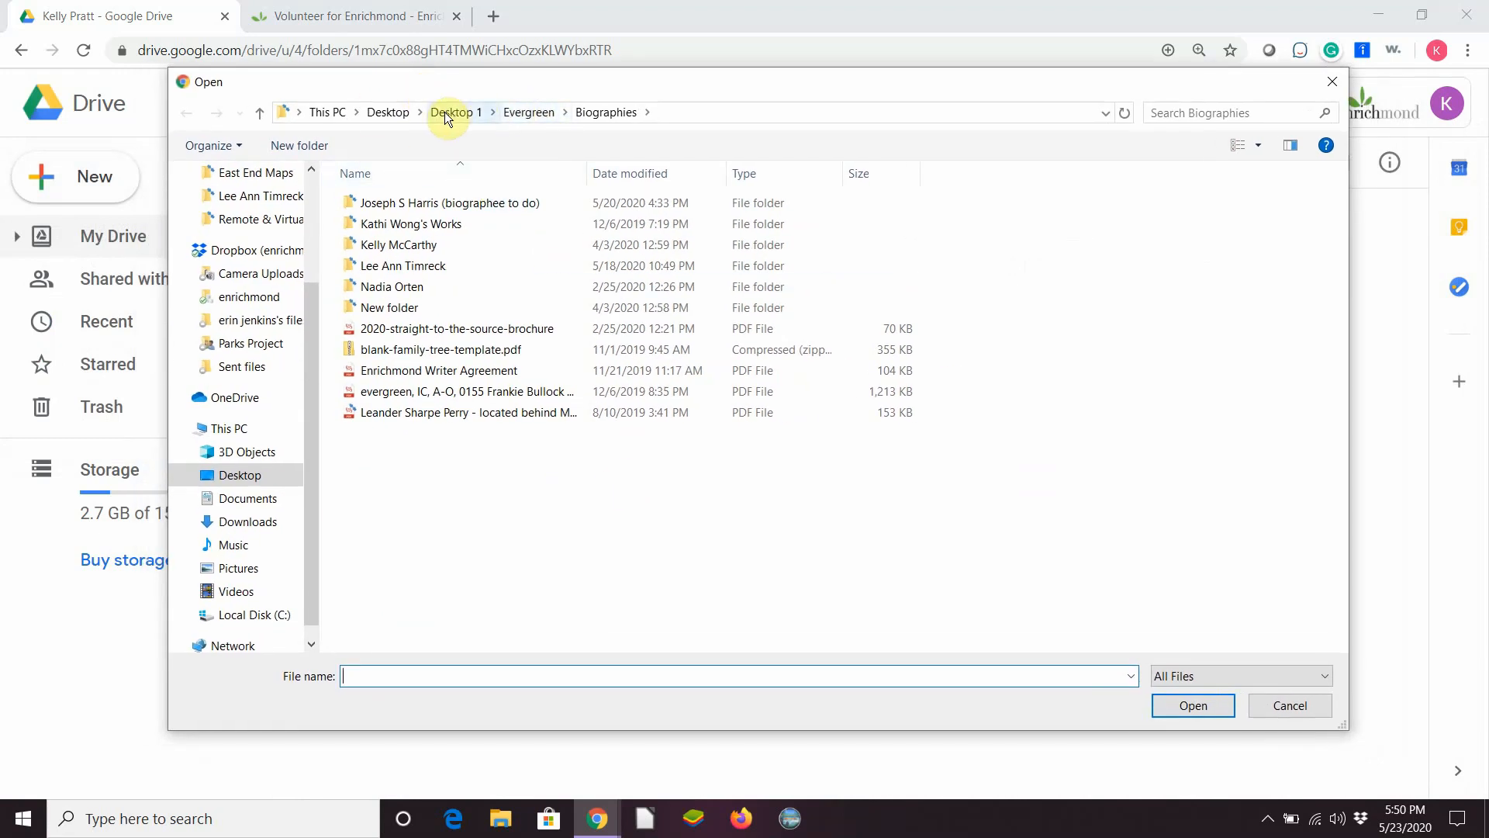
click(401, 116)
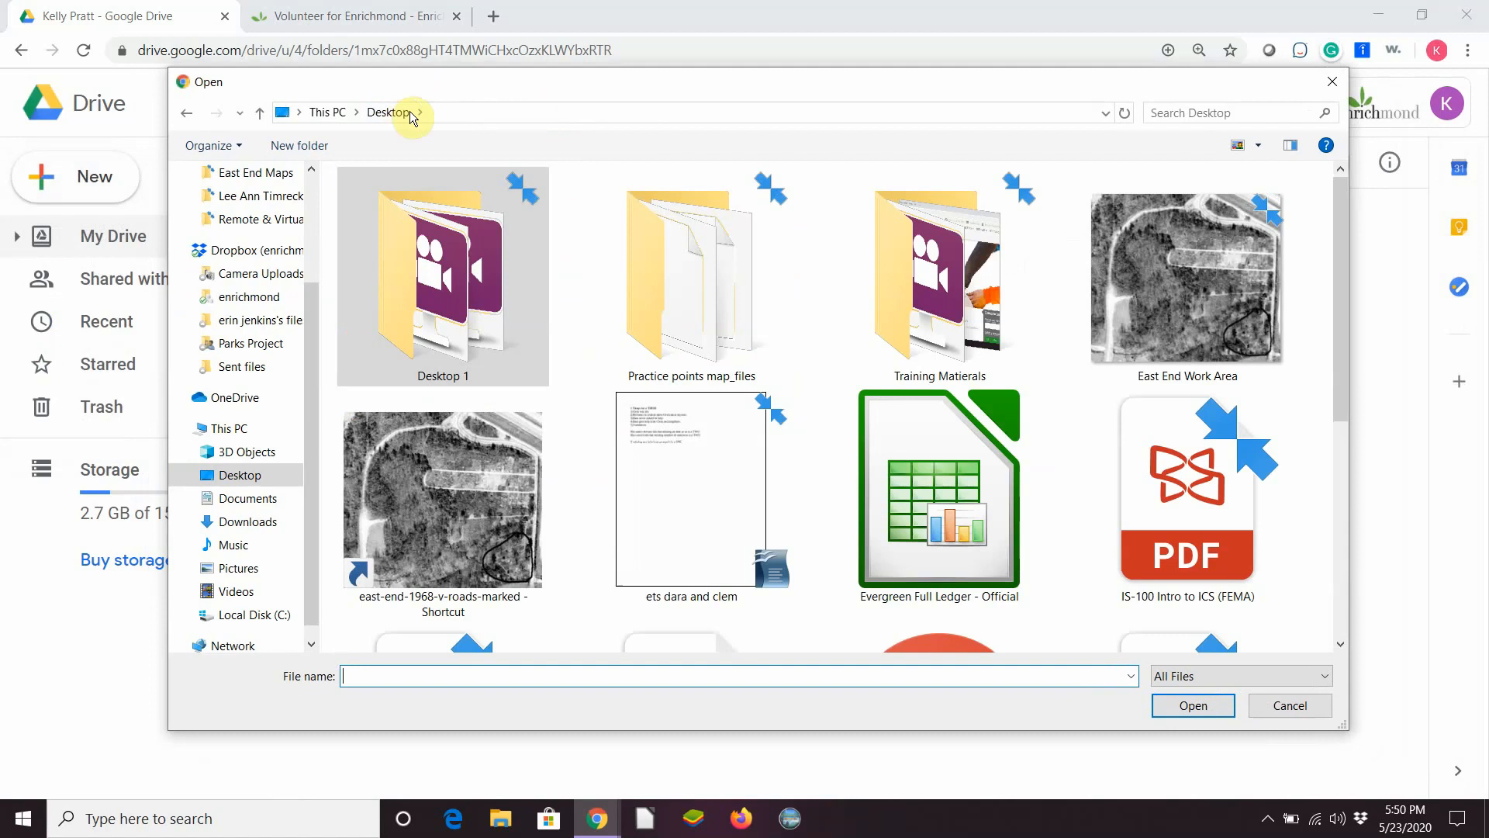
scroll(1152, 351, down, 3)
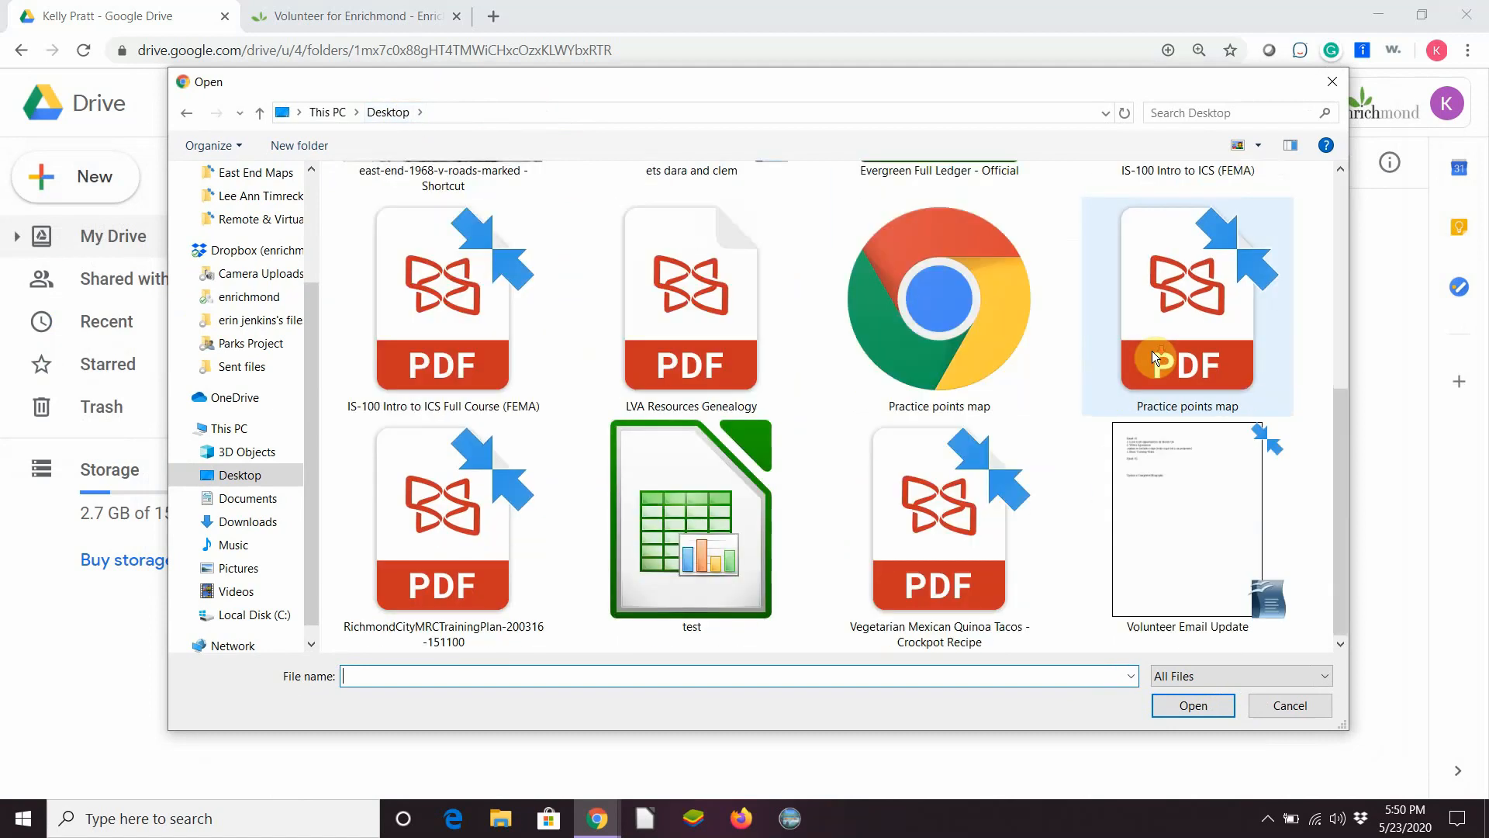
click(683, 526)
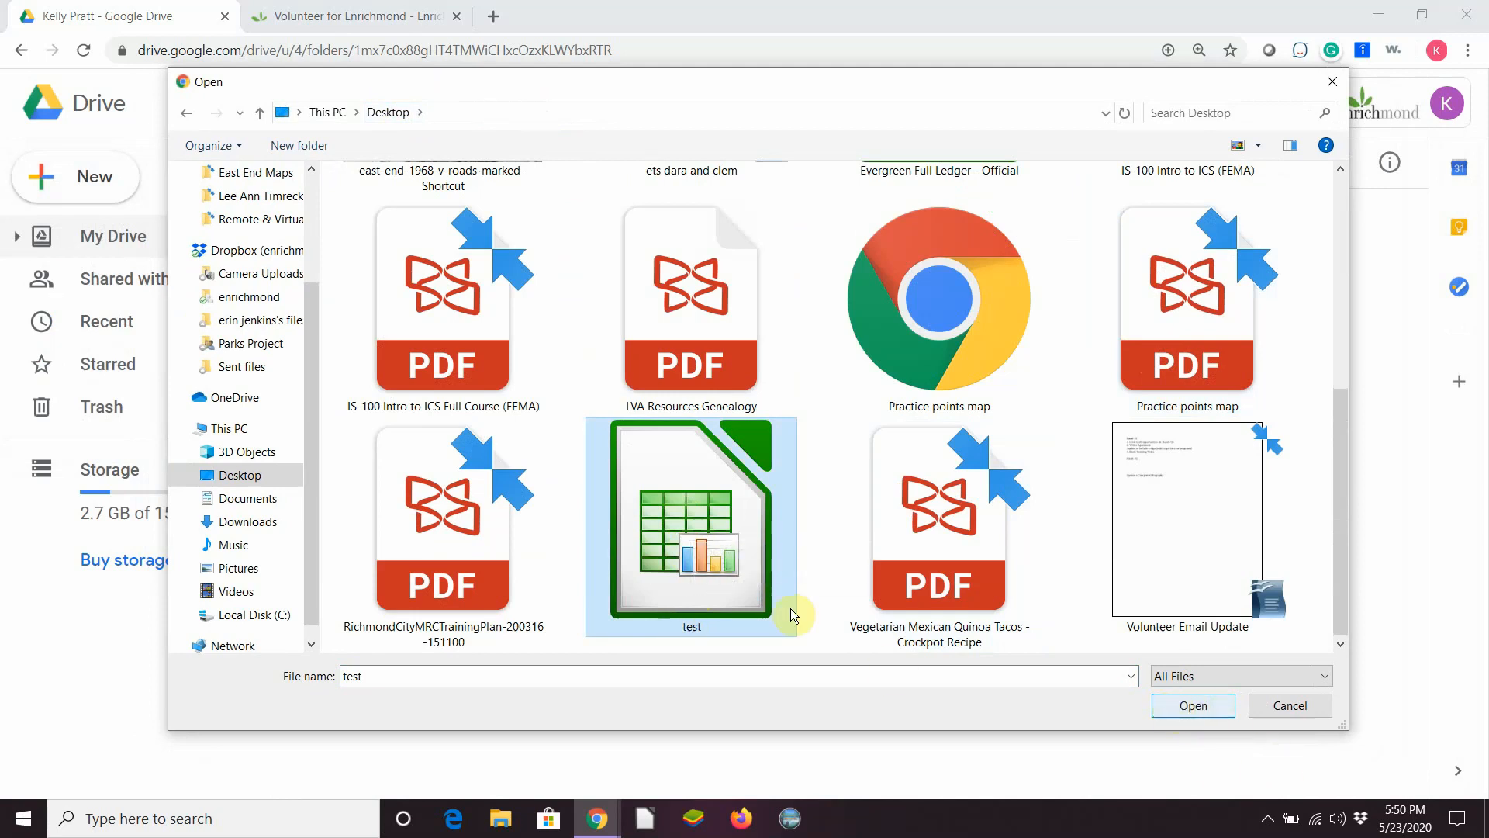
click(1185, 707)
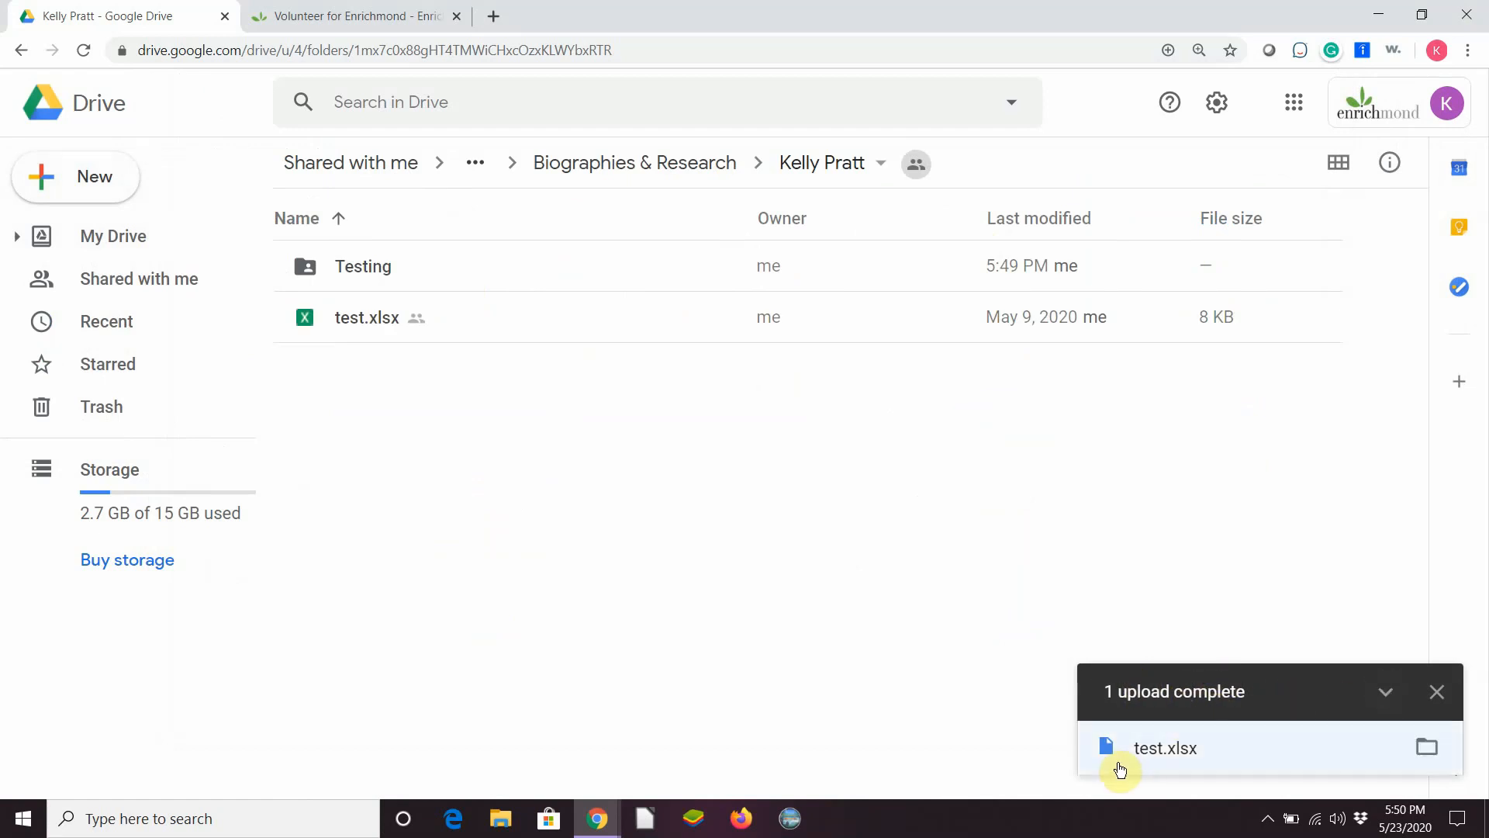
click(1437, 693)
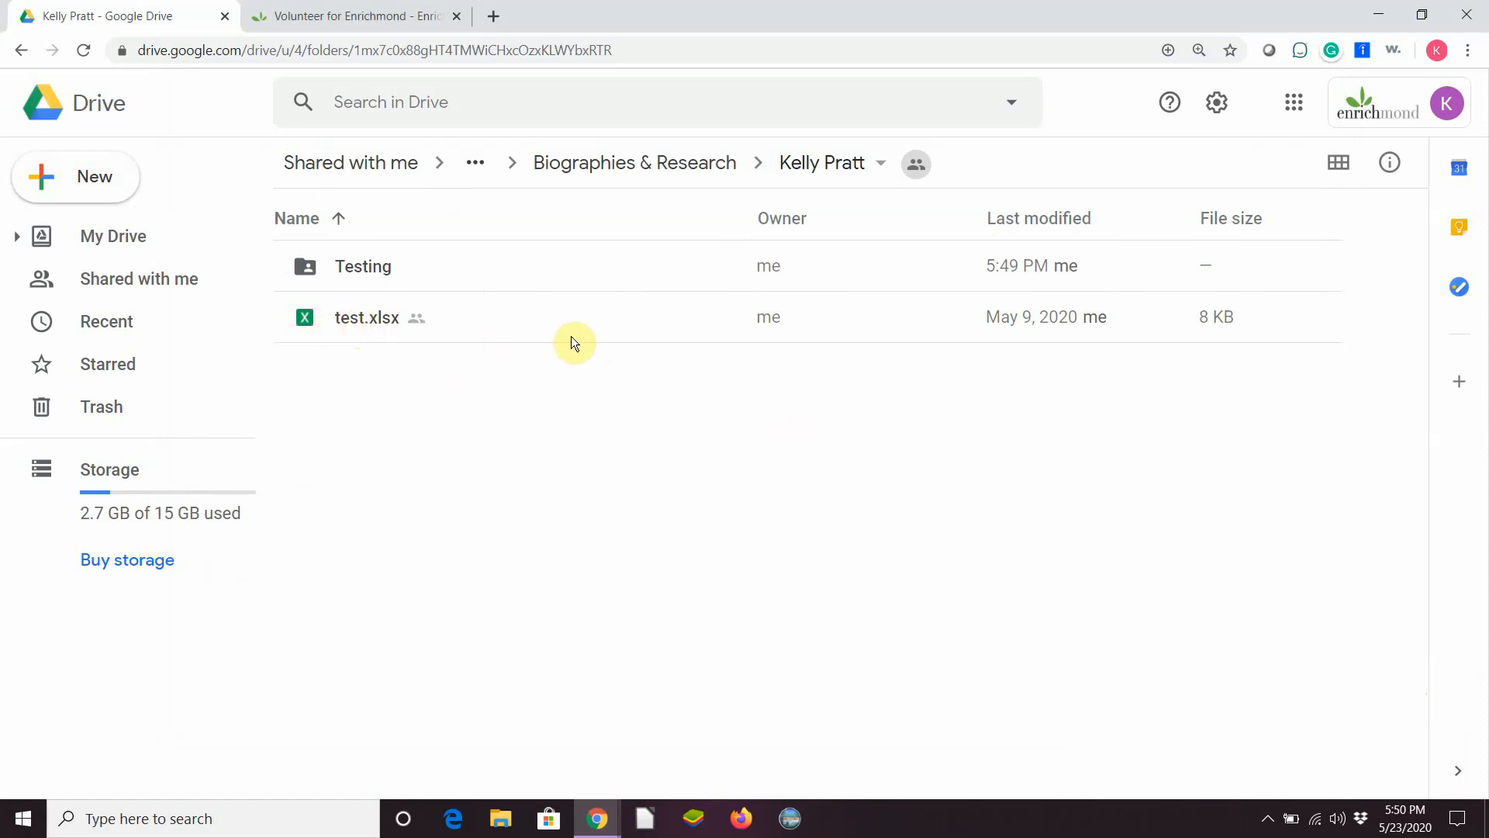
- View test.xlsx in Google Sheets, then close it and return to the folder's file list
double_click(361, 321)
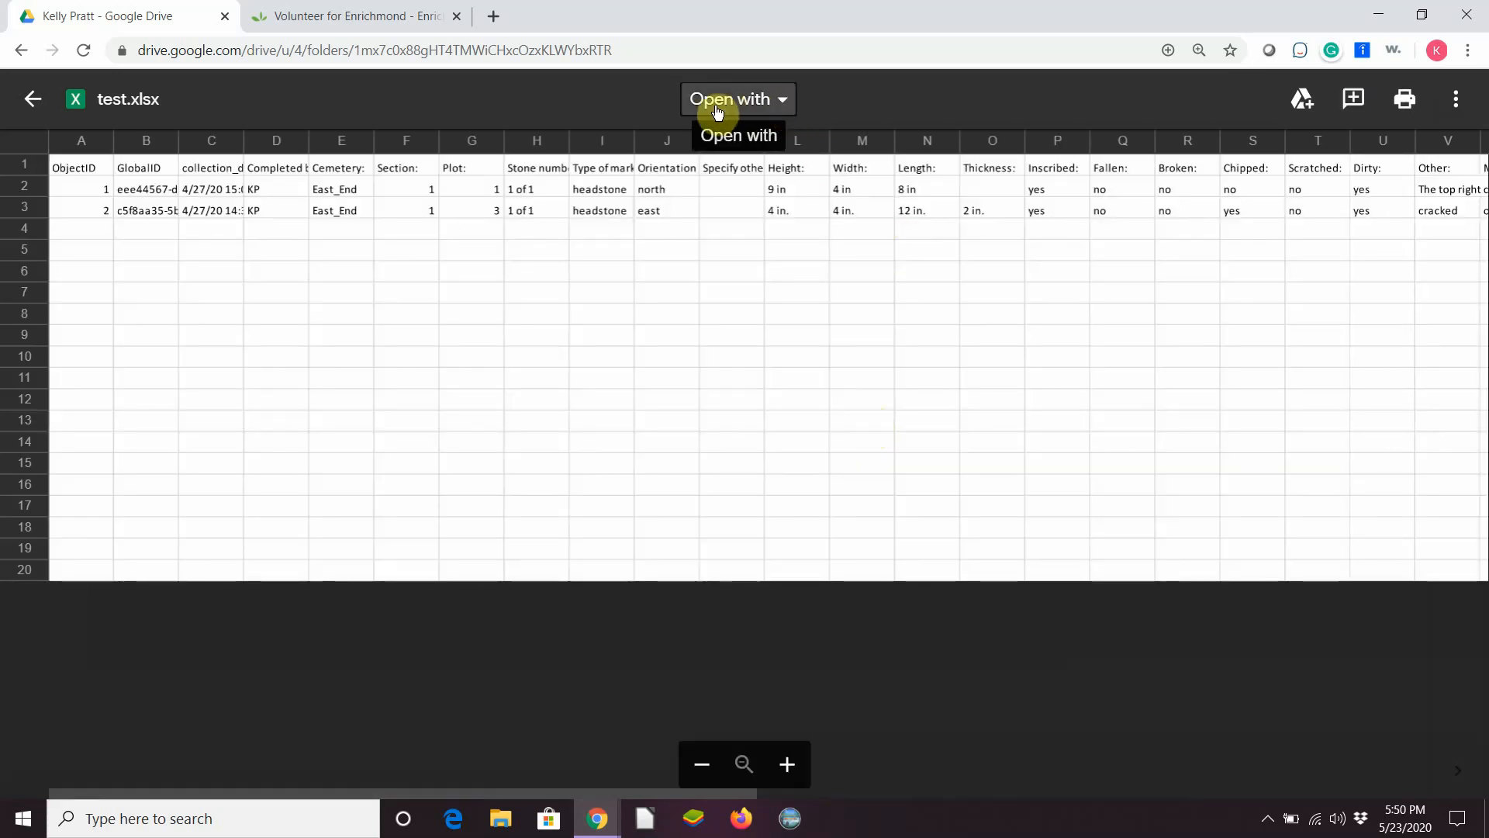
click(784, 108)
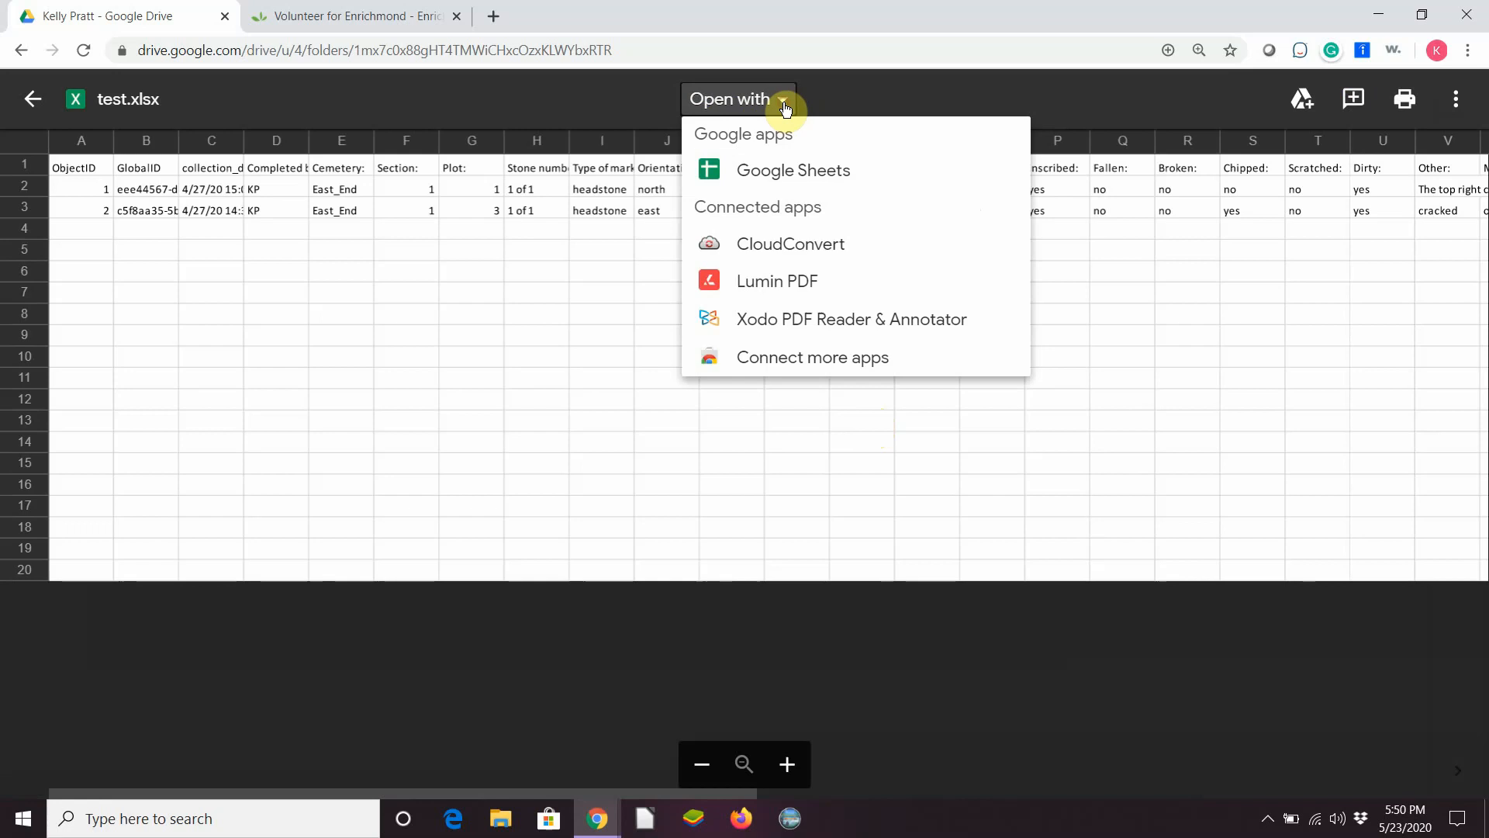
click(859, 174)
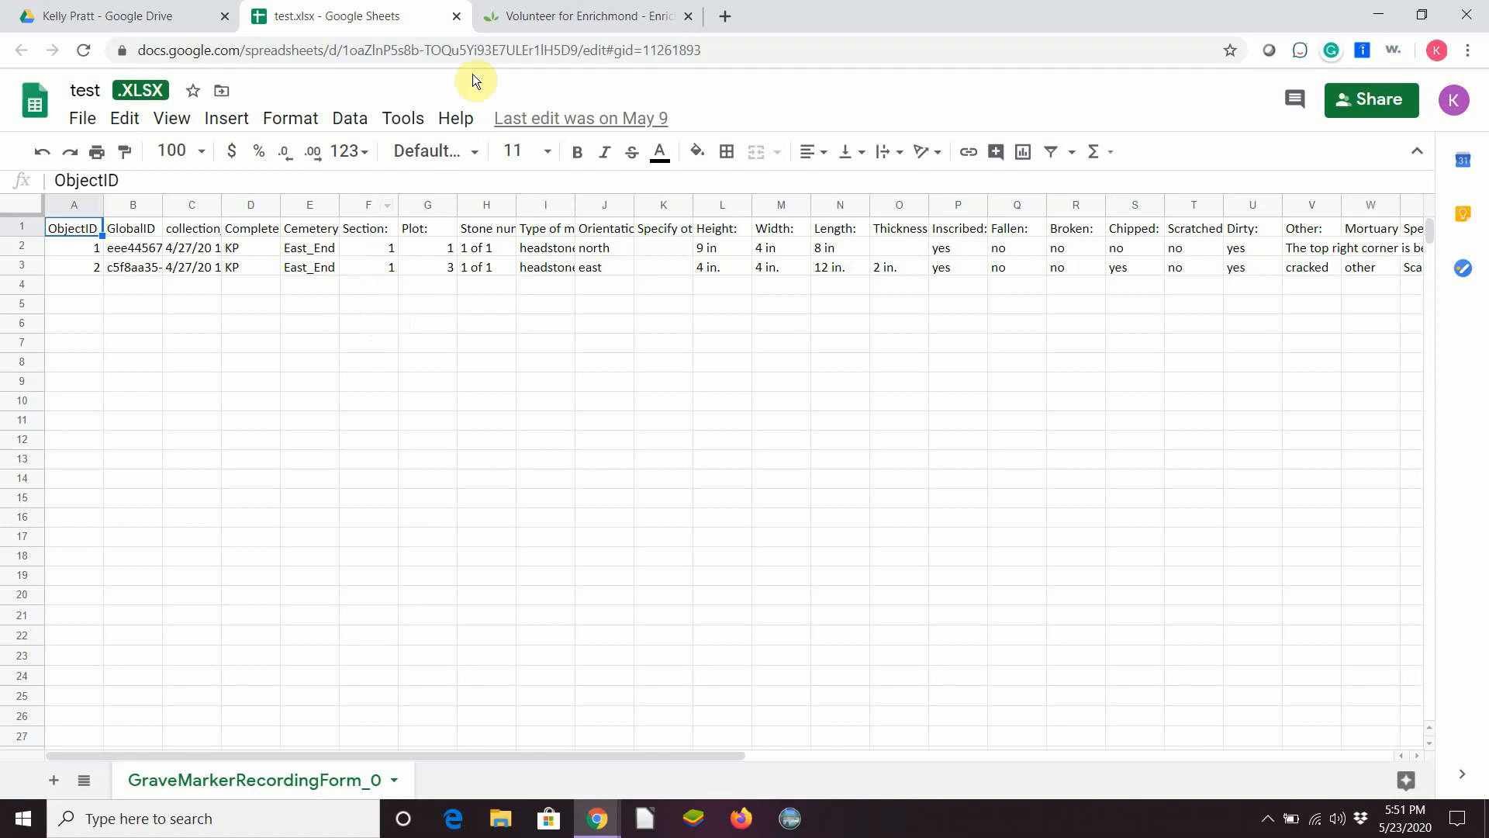
click(456, 17)
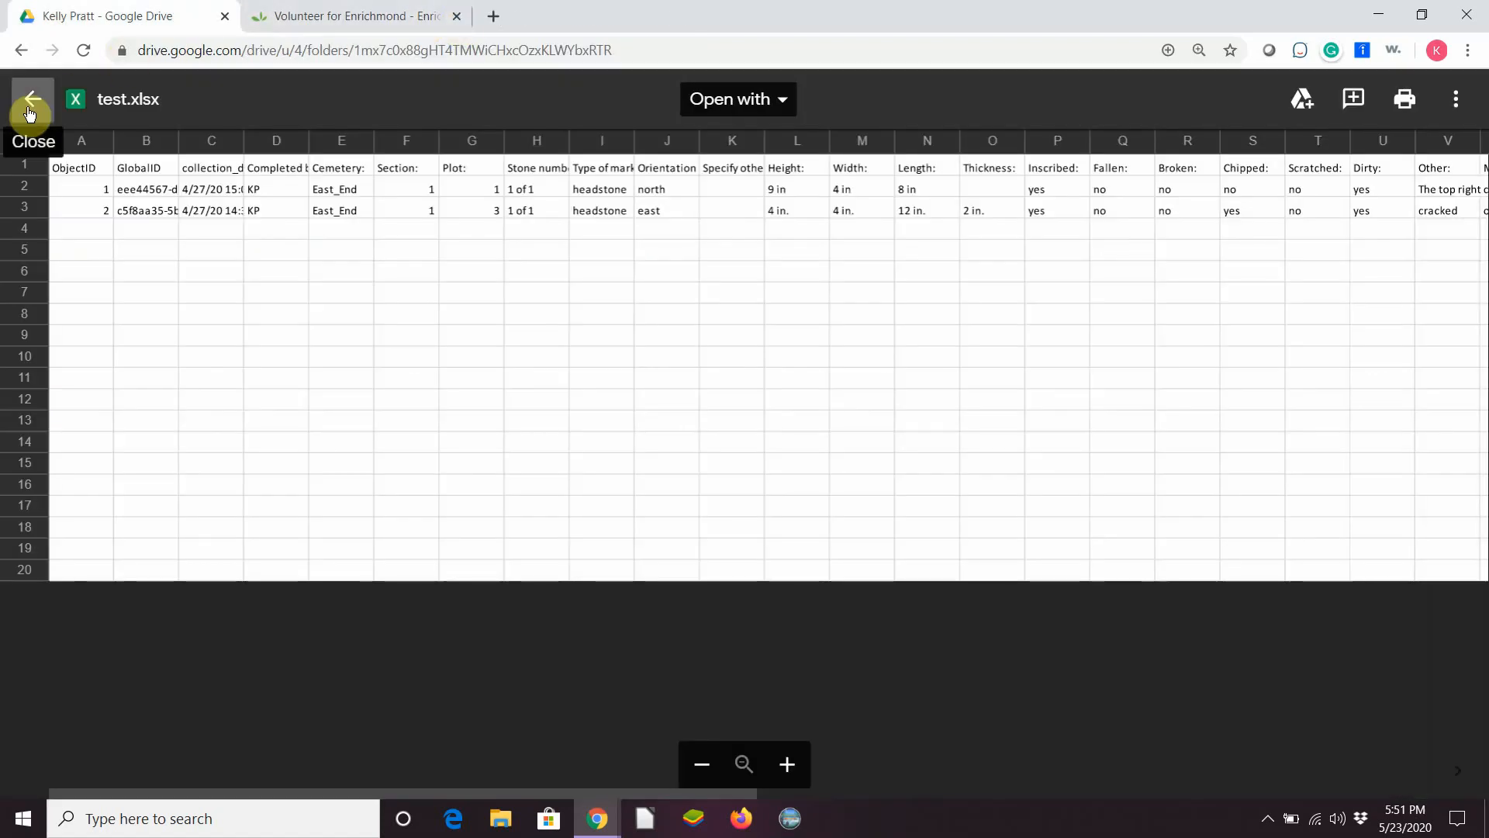
click(30, 114)
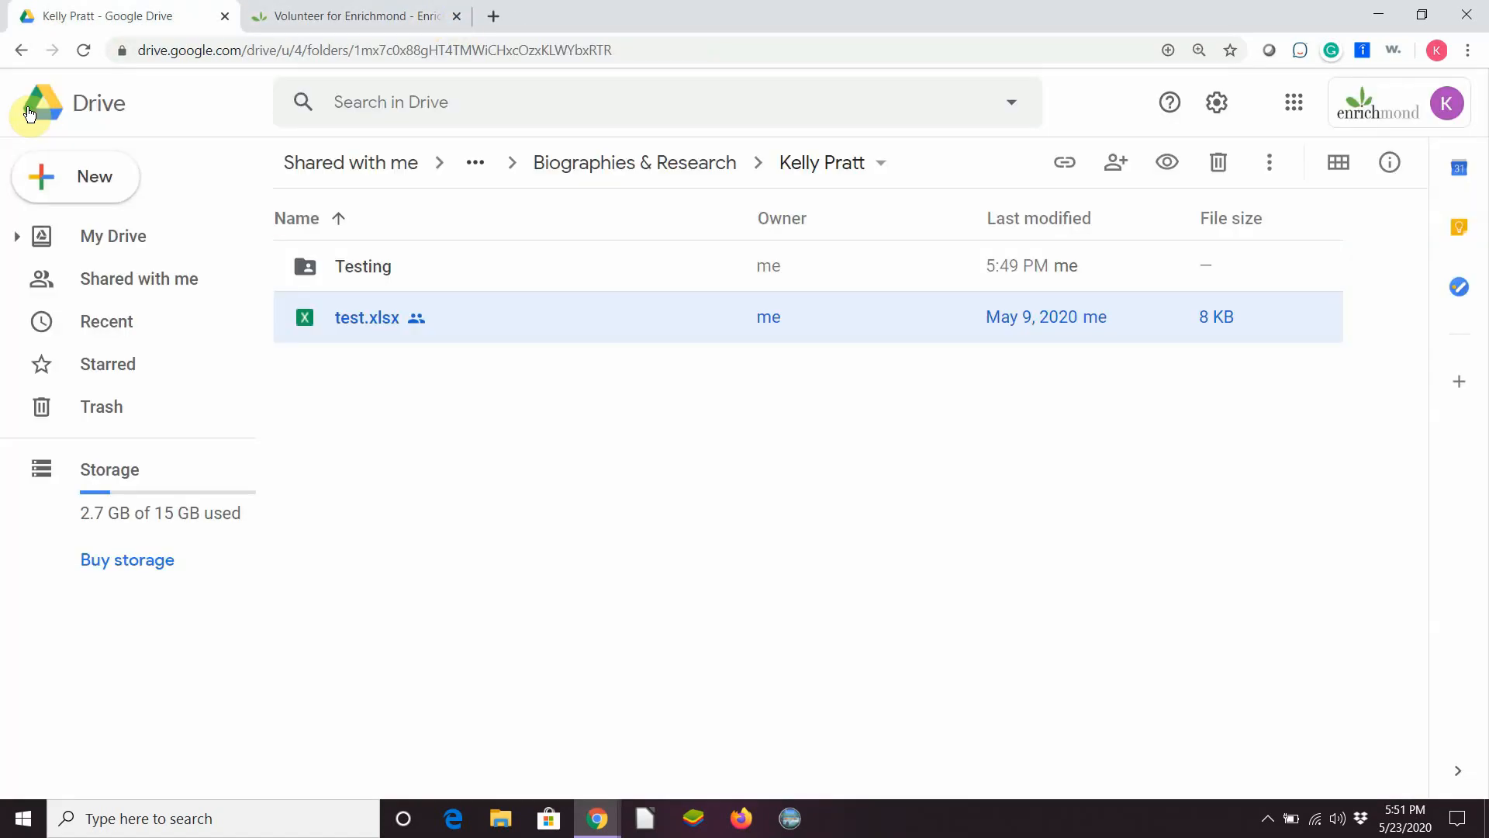
click(551, 485)
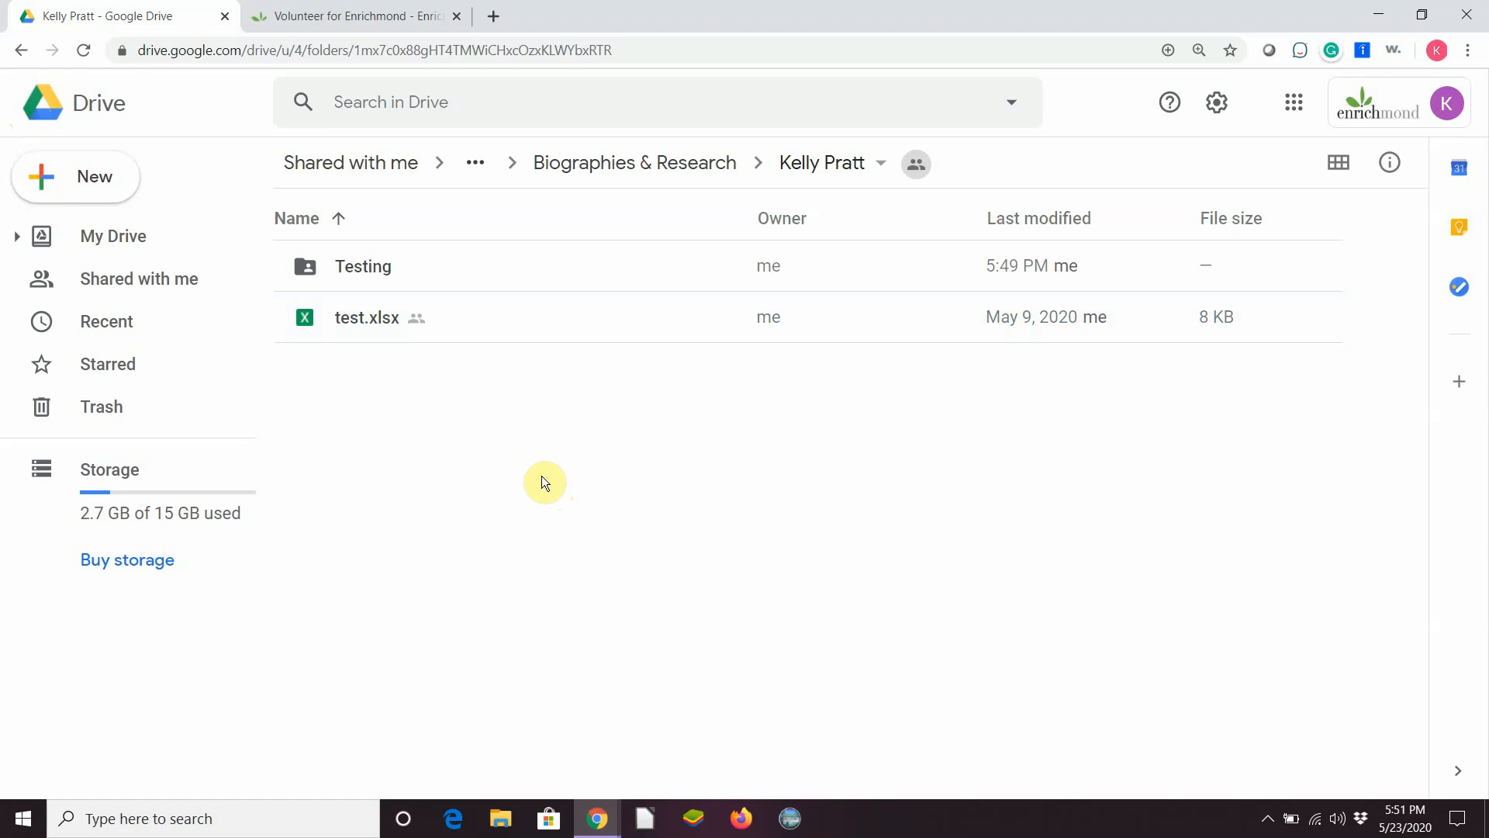
click(142, 178)
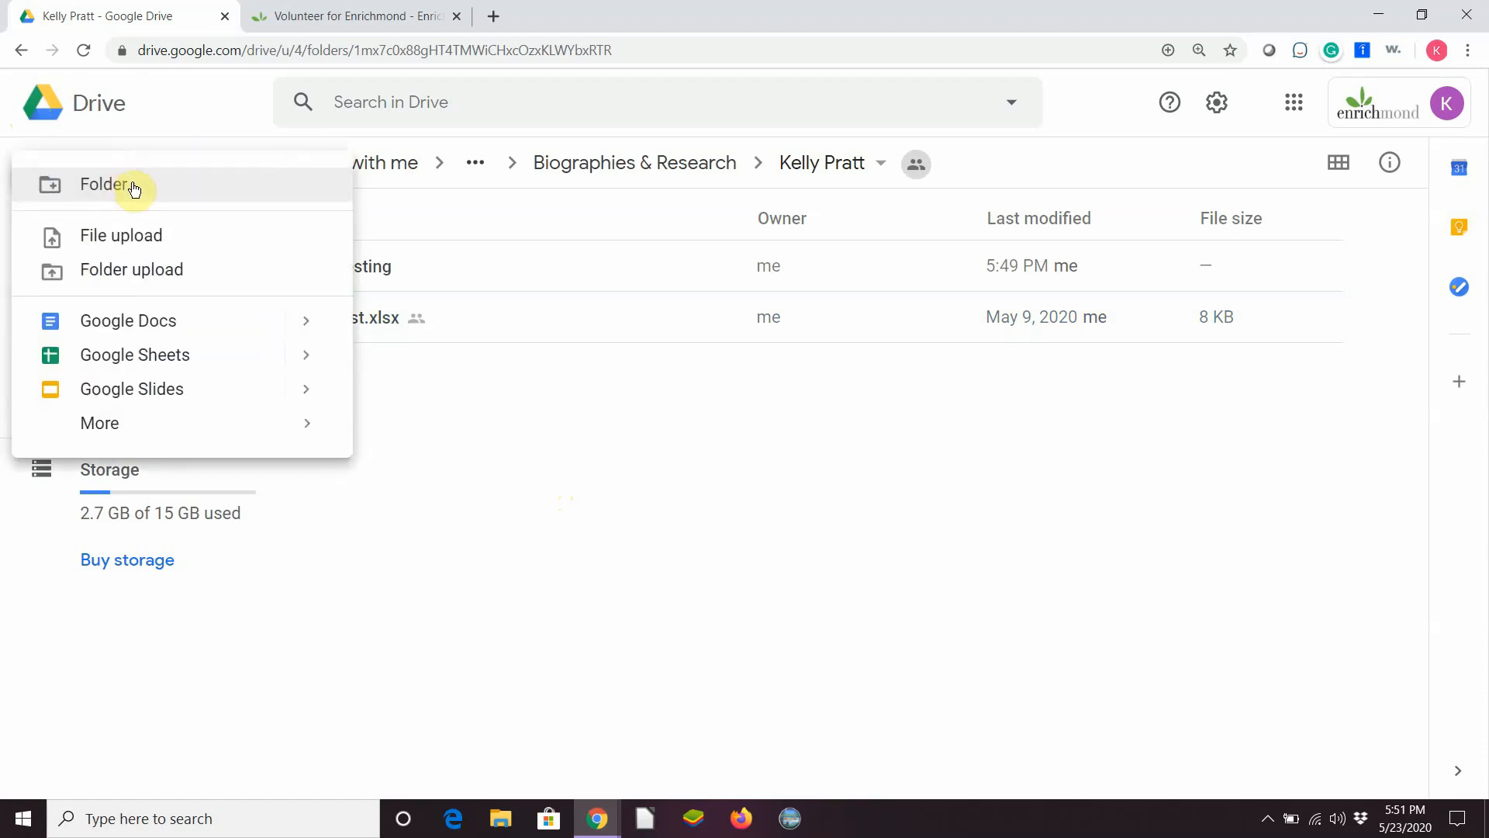
click(87, 273)
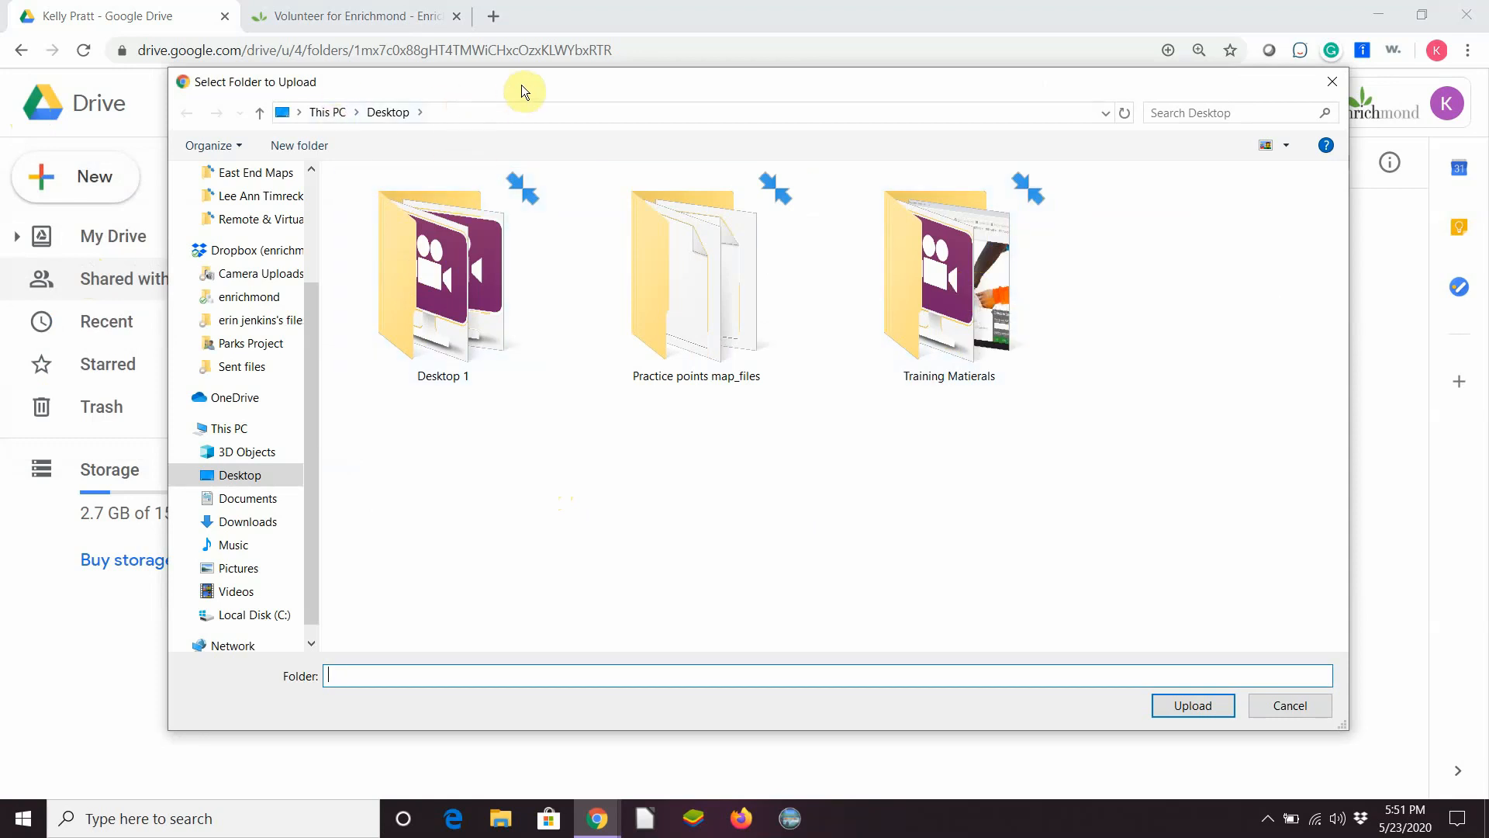
click(966, 281)
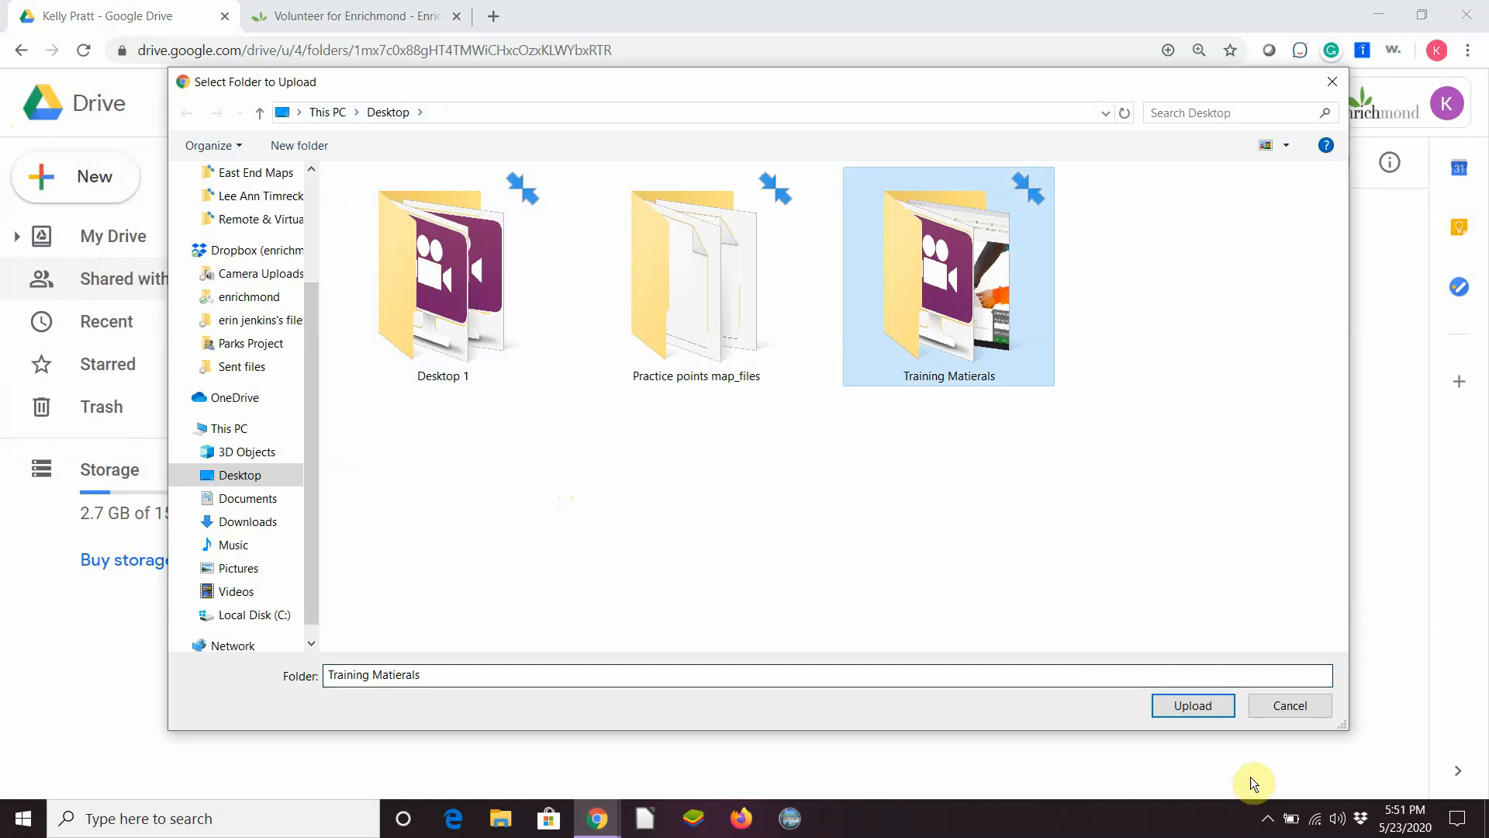
click(1184, 705)
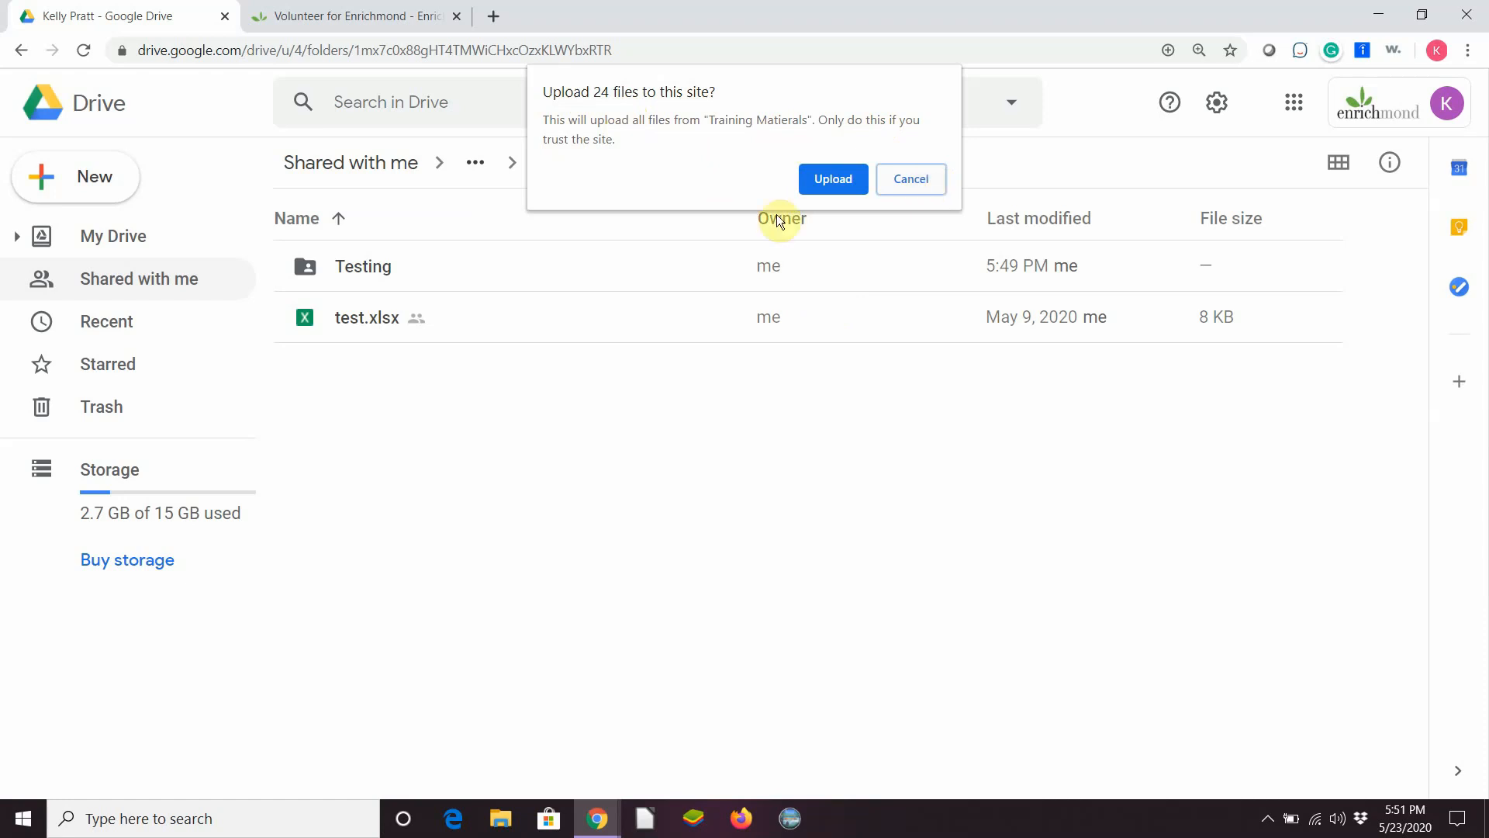
click(886, 186)
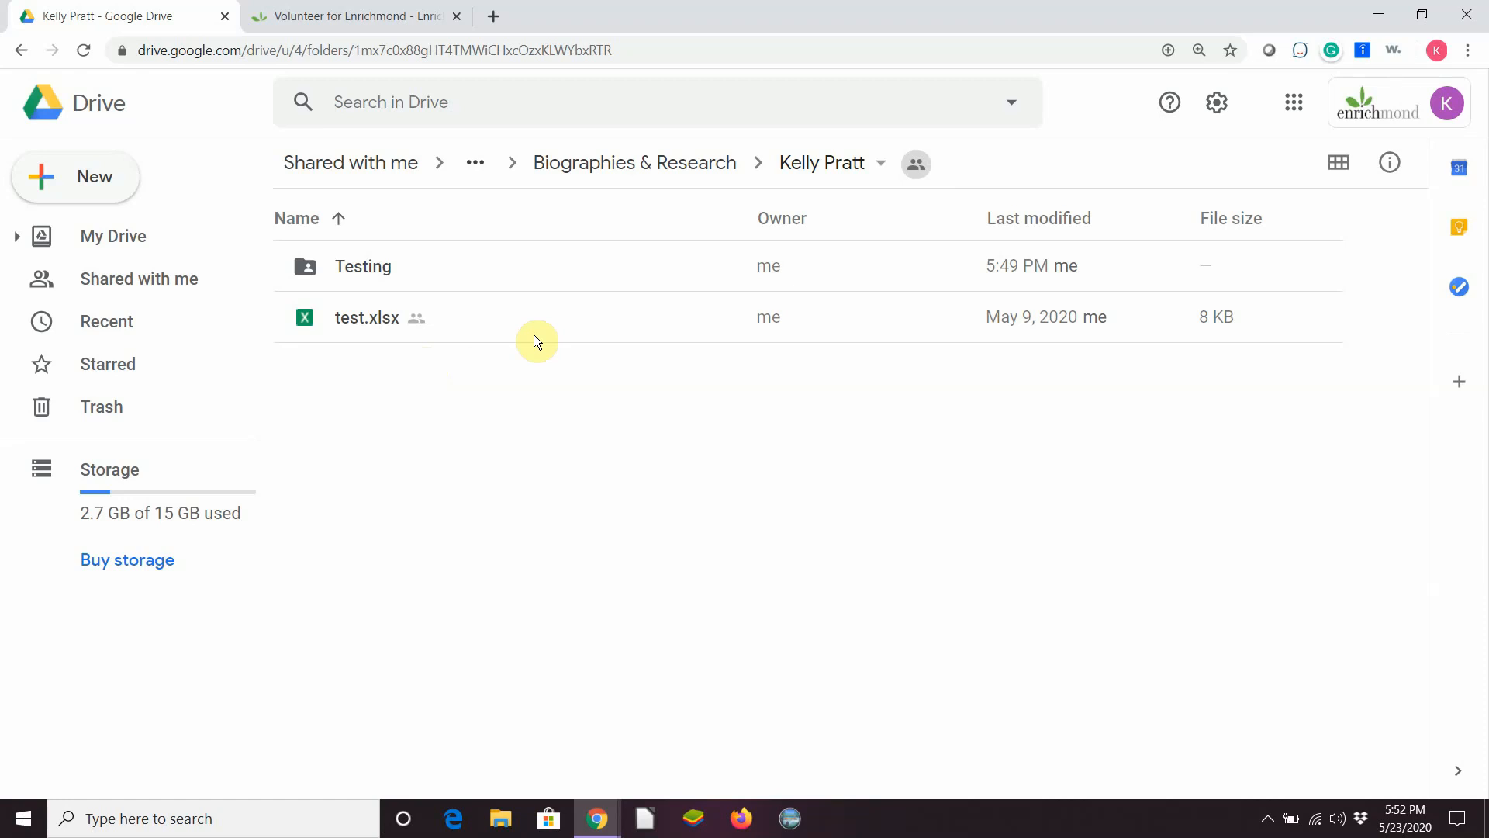
- Create a Google Docs document in the shared folder with the same sharing permissions and title it Testing
click(75, 176)
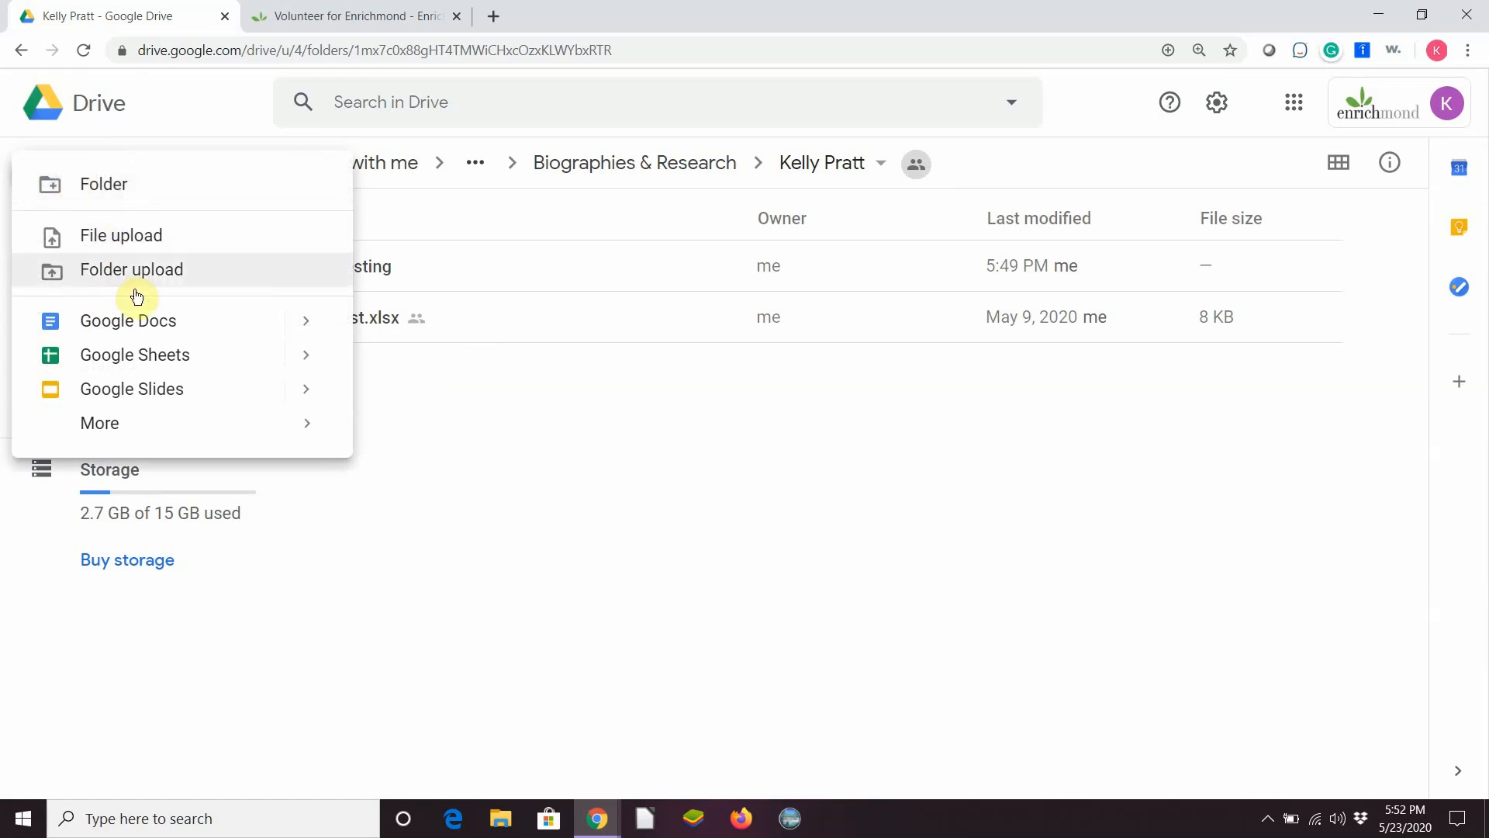
click(169, 332)
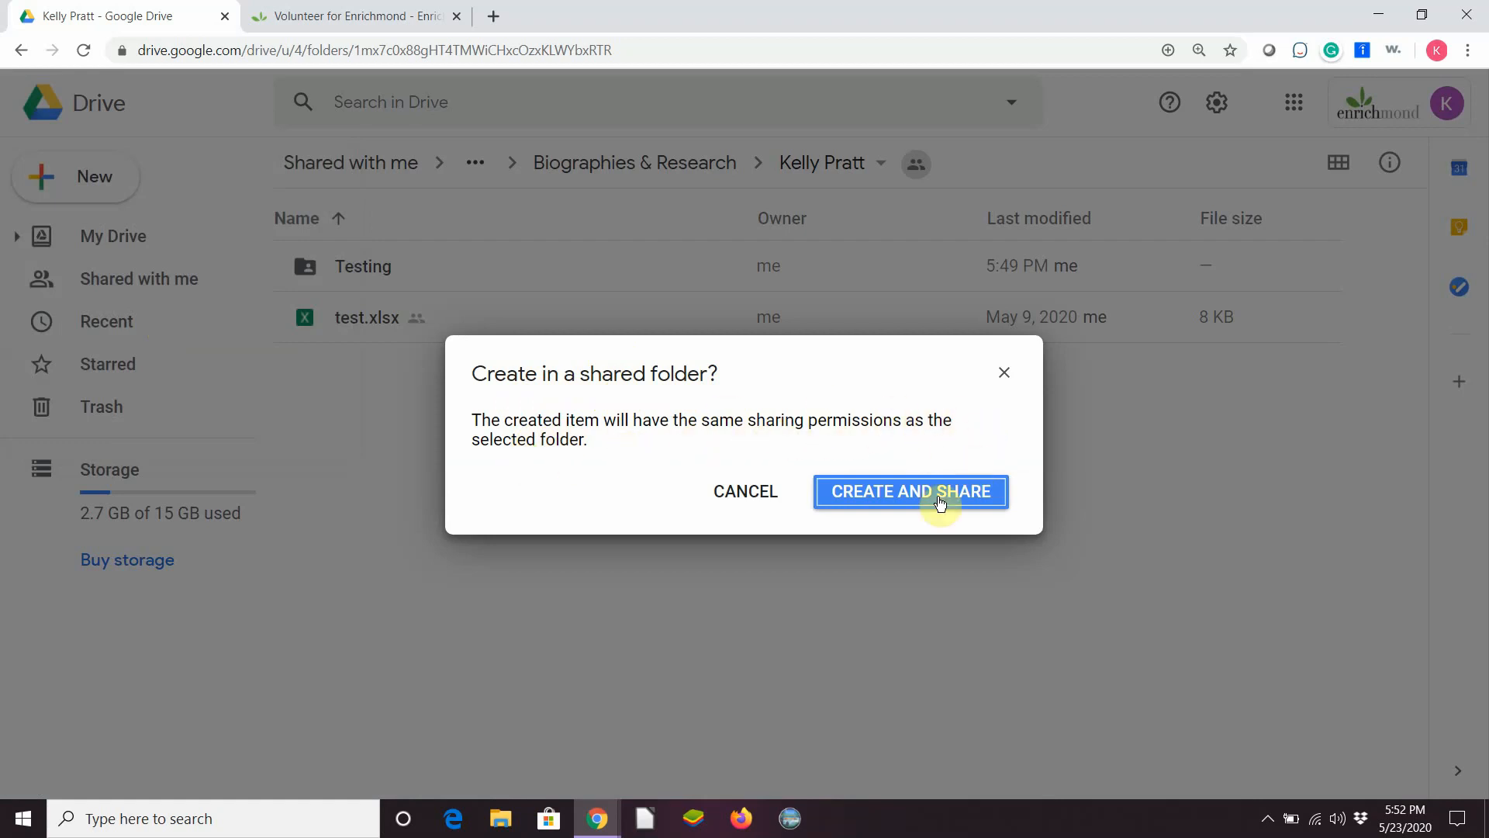
click(894, 507)
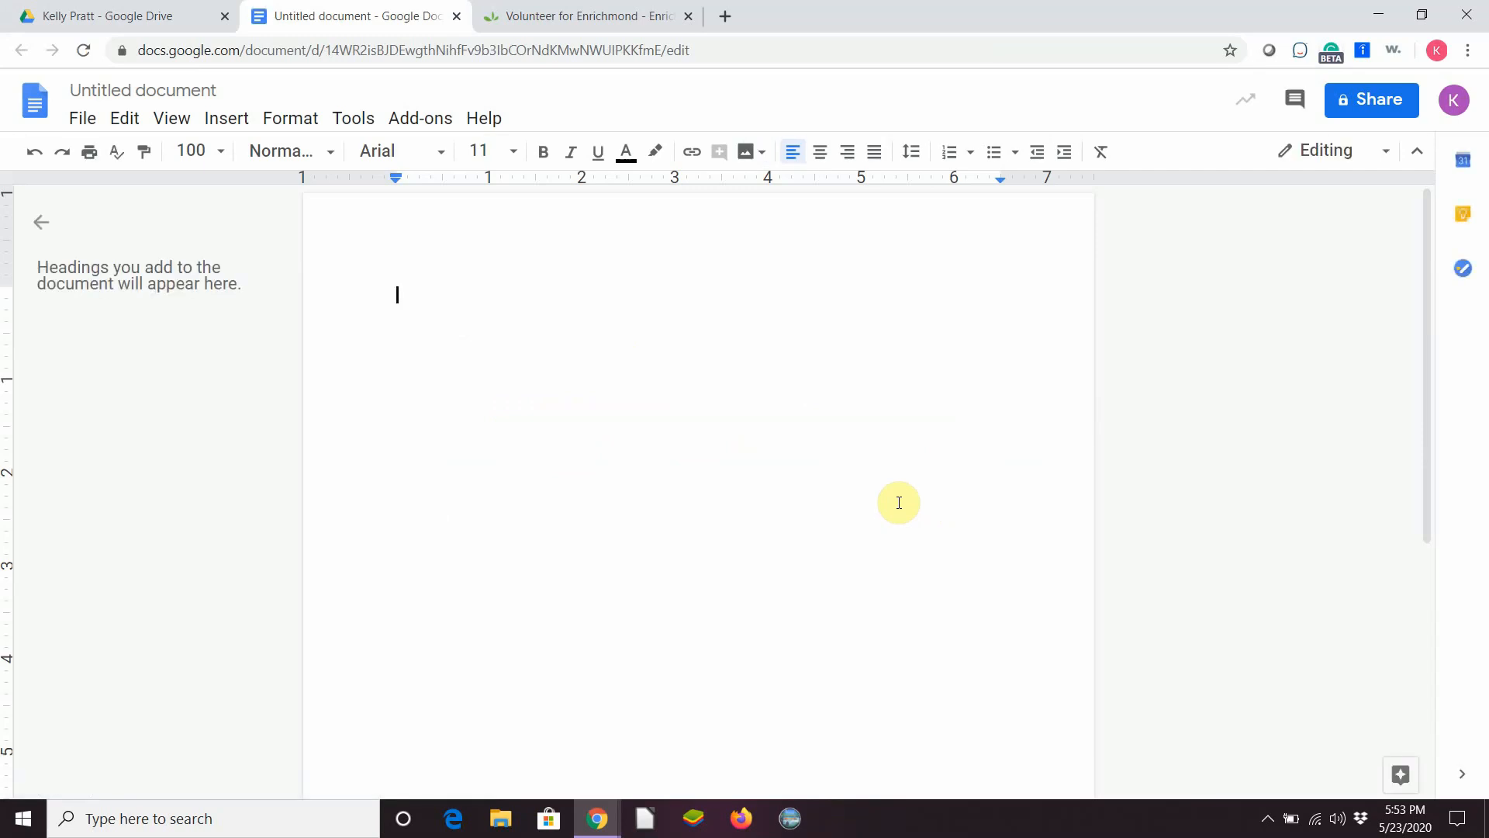
click(174, 90)
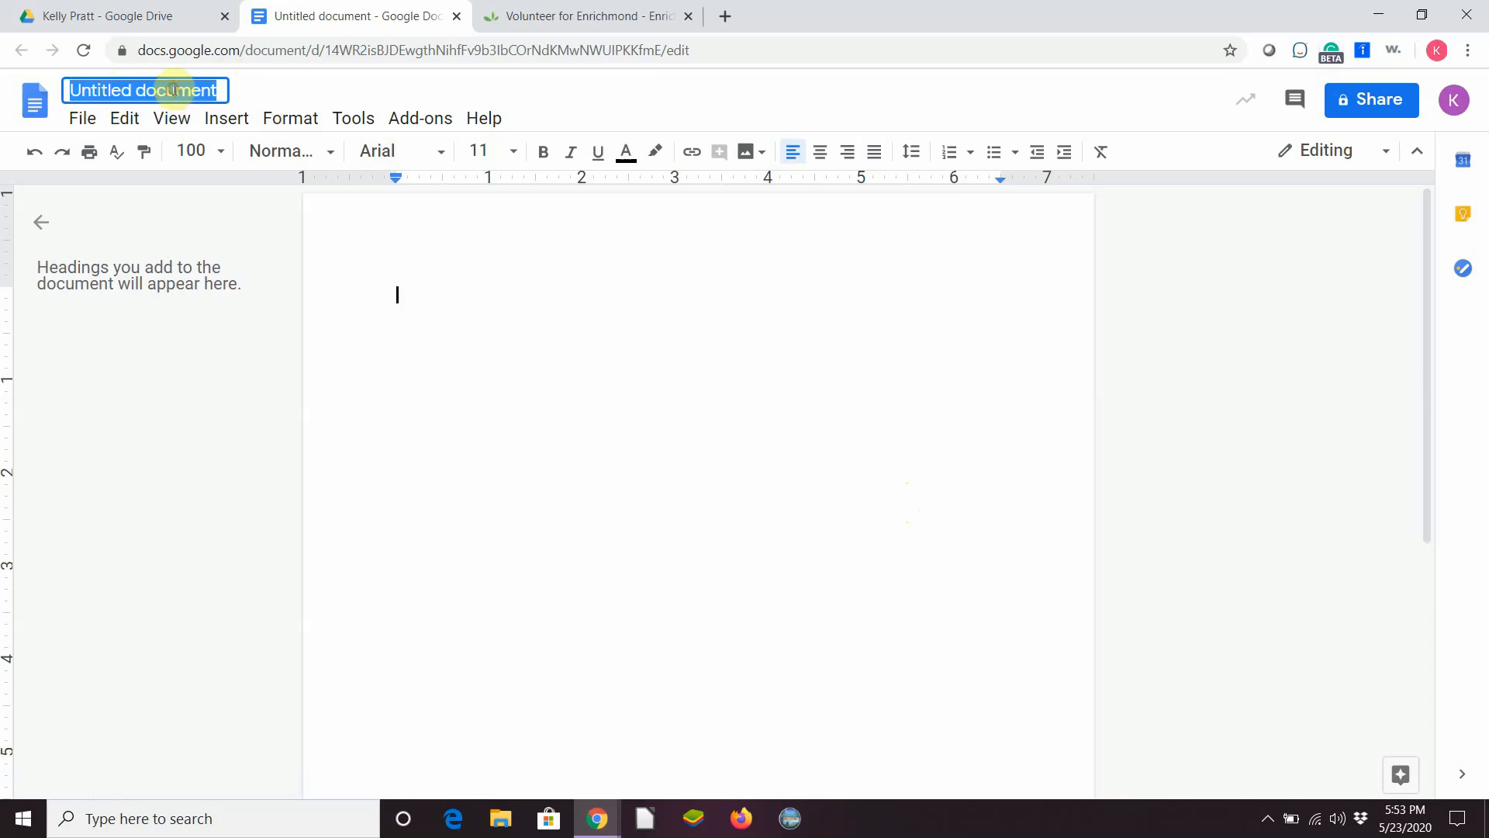
text(Testing)
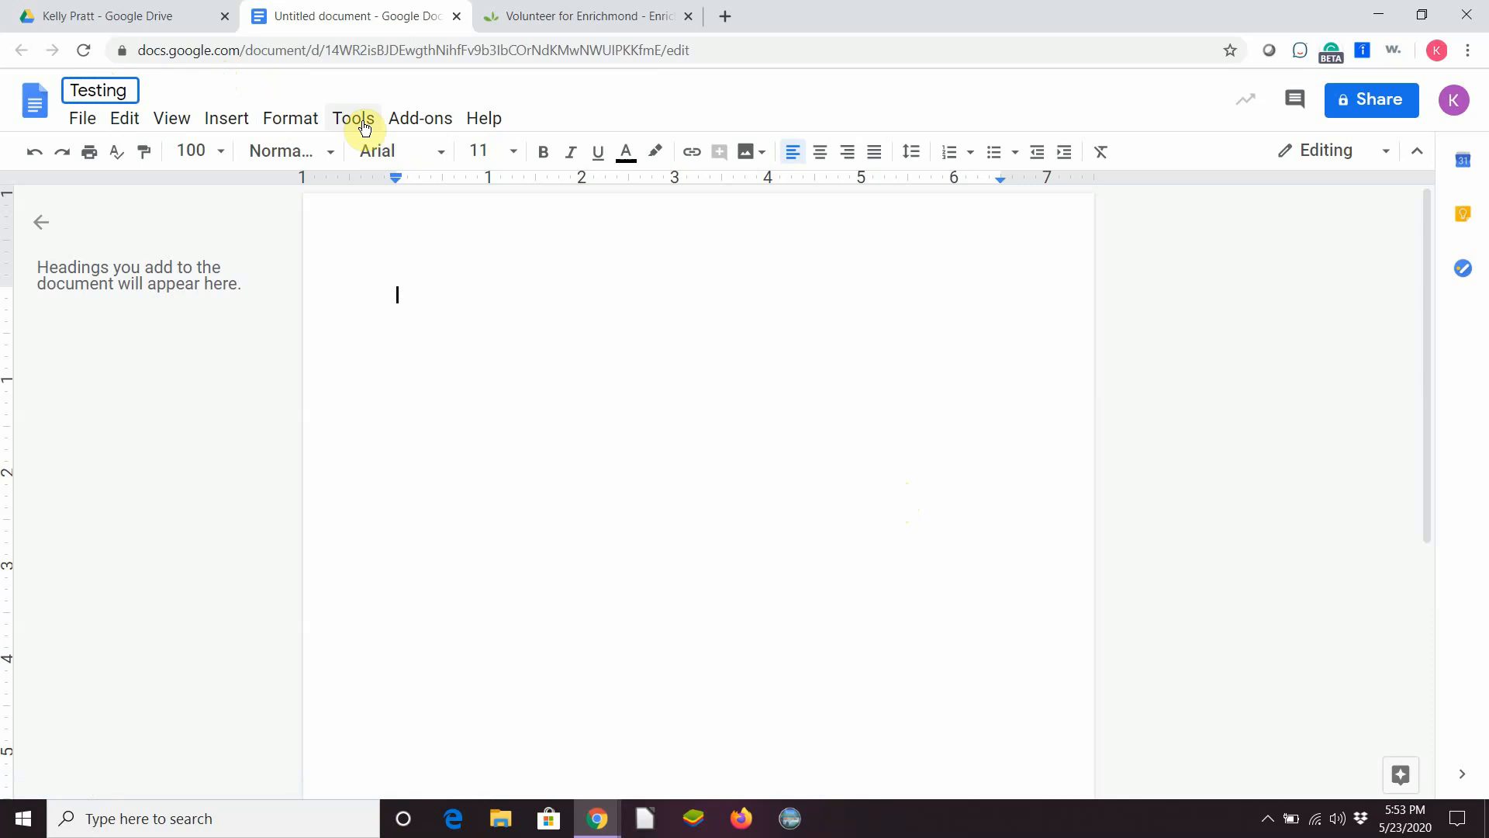
click(472, 276)
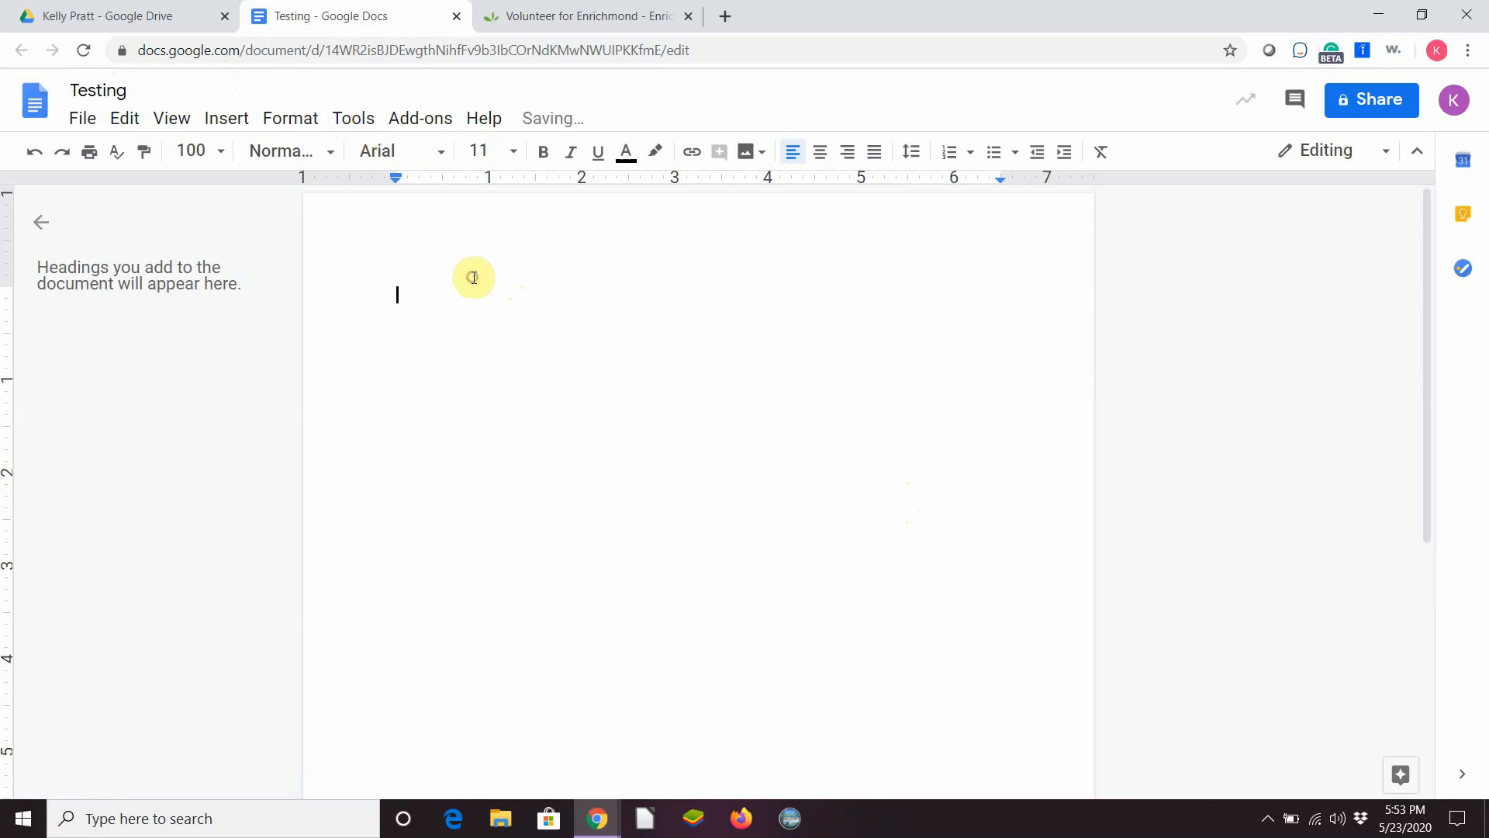
- Enter "Testing testing" in the document body and start a new paragraph after a blank line
text(Testi)
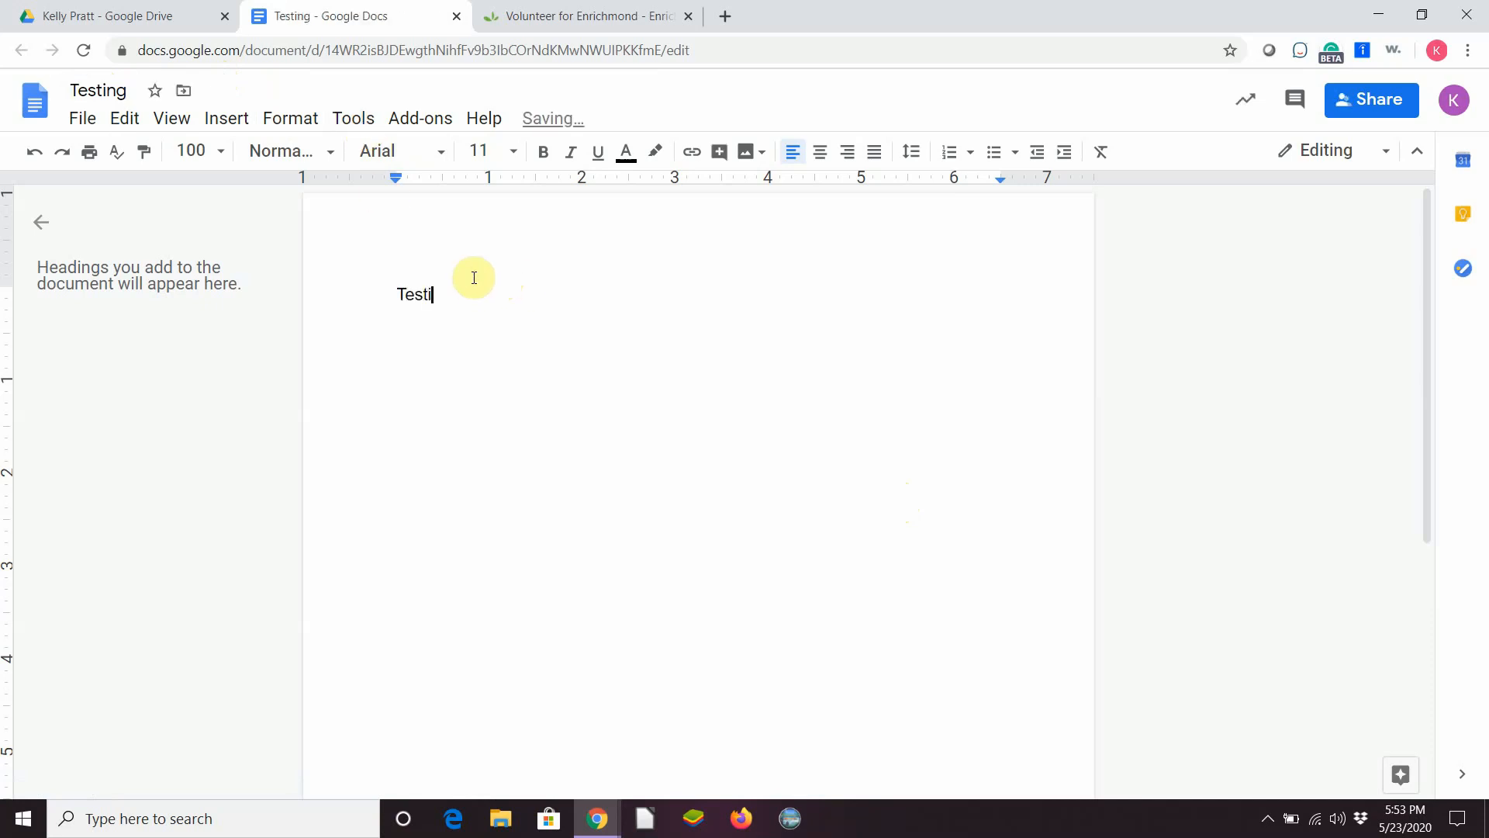
text(ng testing)
key(Return)
key(Return)
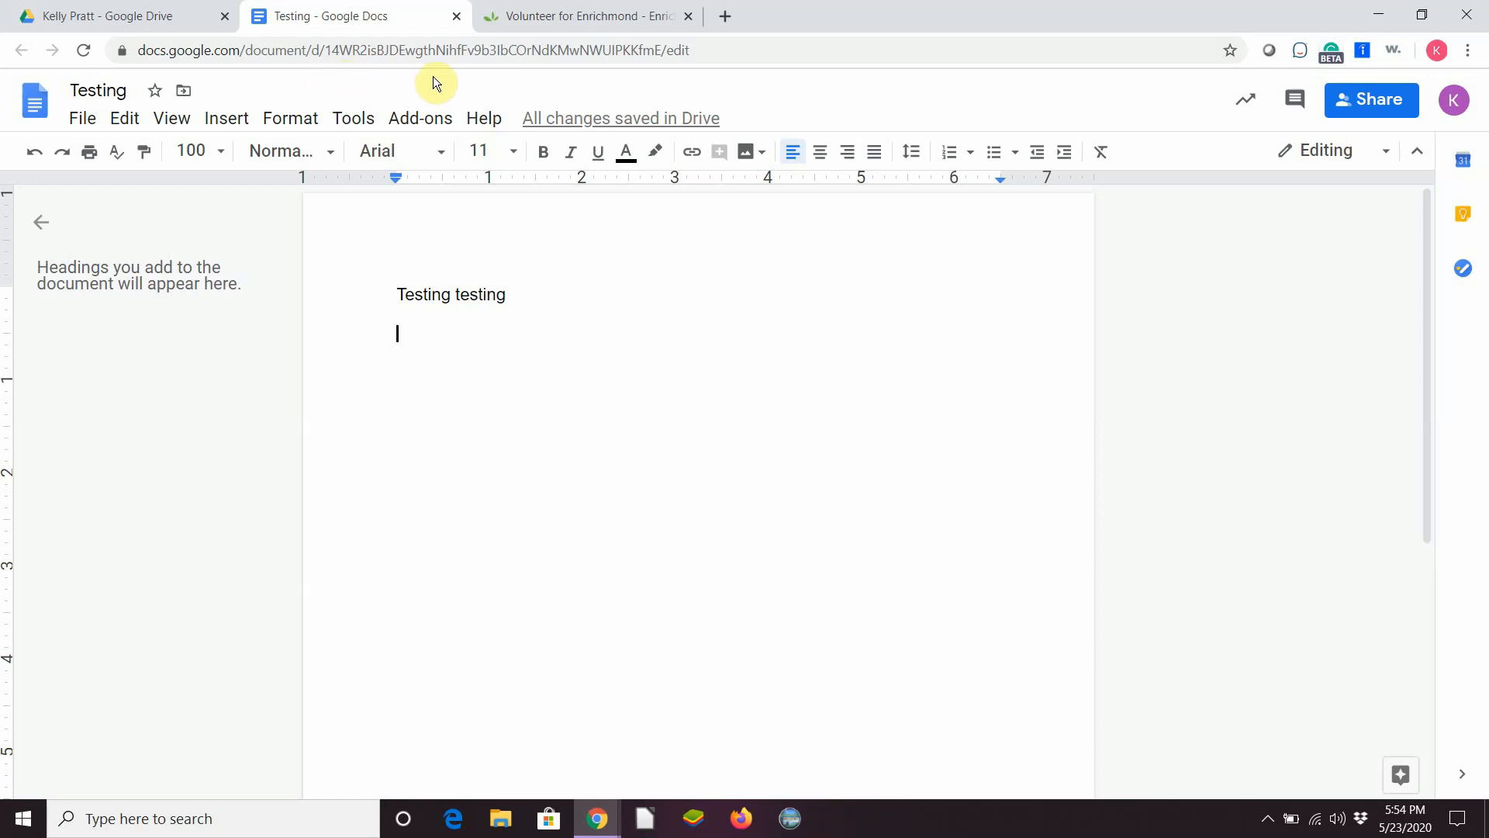
- Close the Testing document and create a Google Sheets spreadsheet in the shared folder with the folder's sharing permissions
click(84, 118)
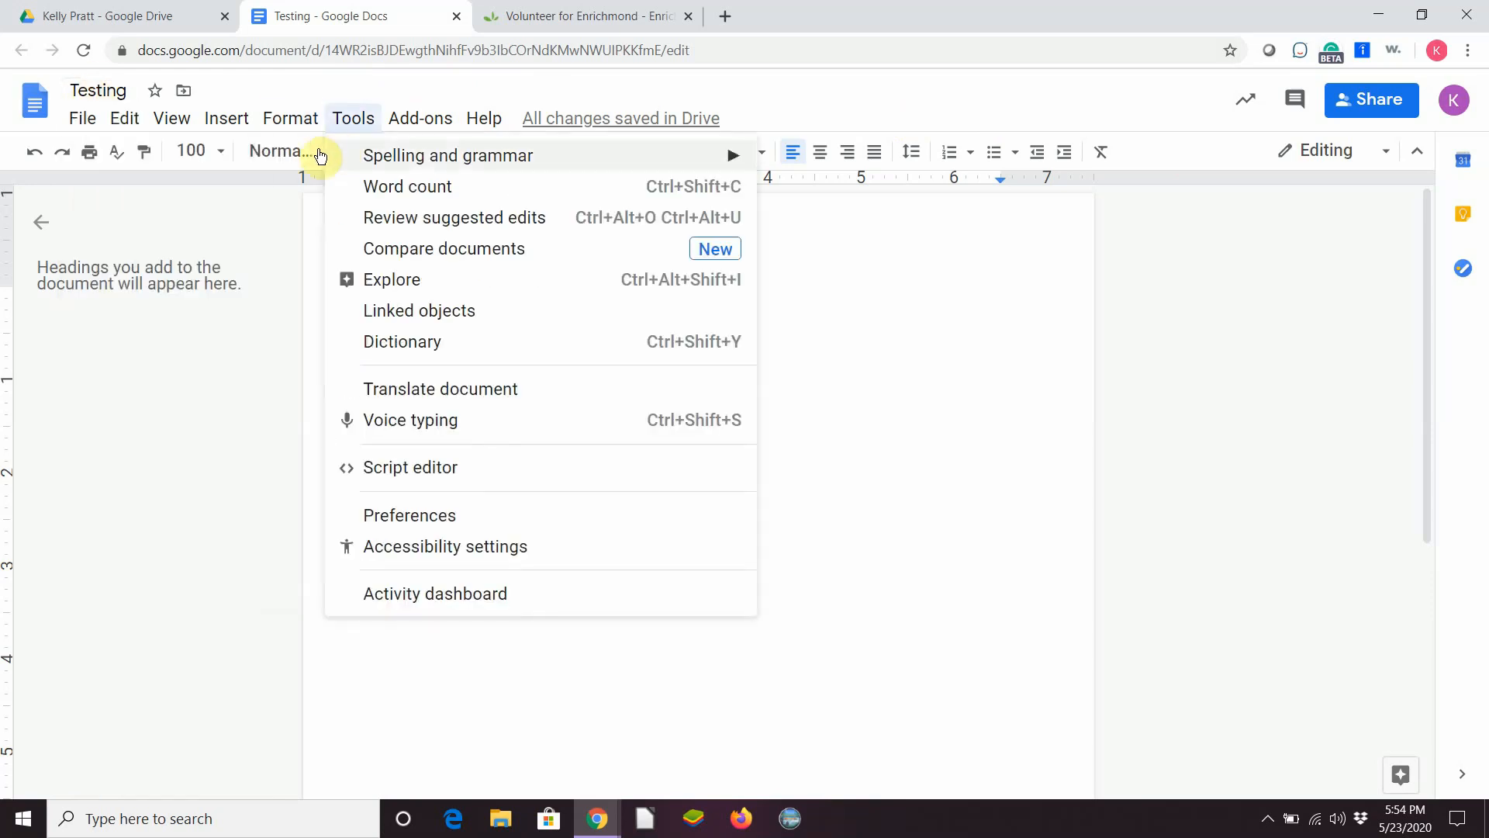
click(456, 16)
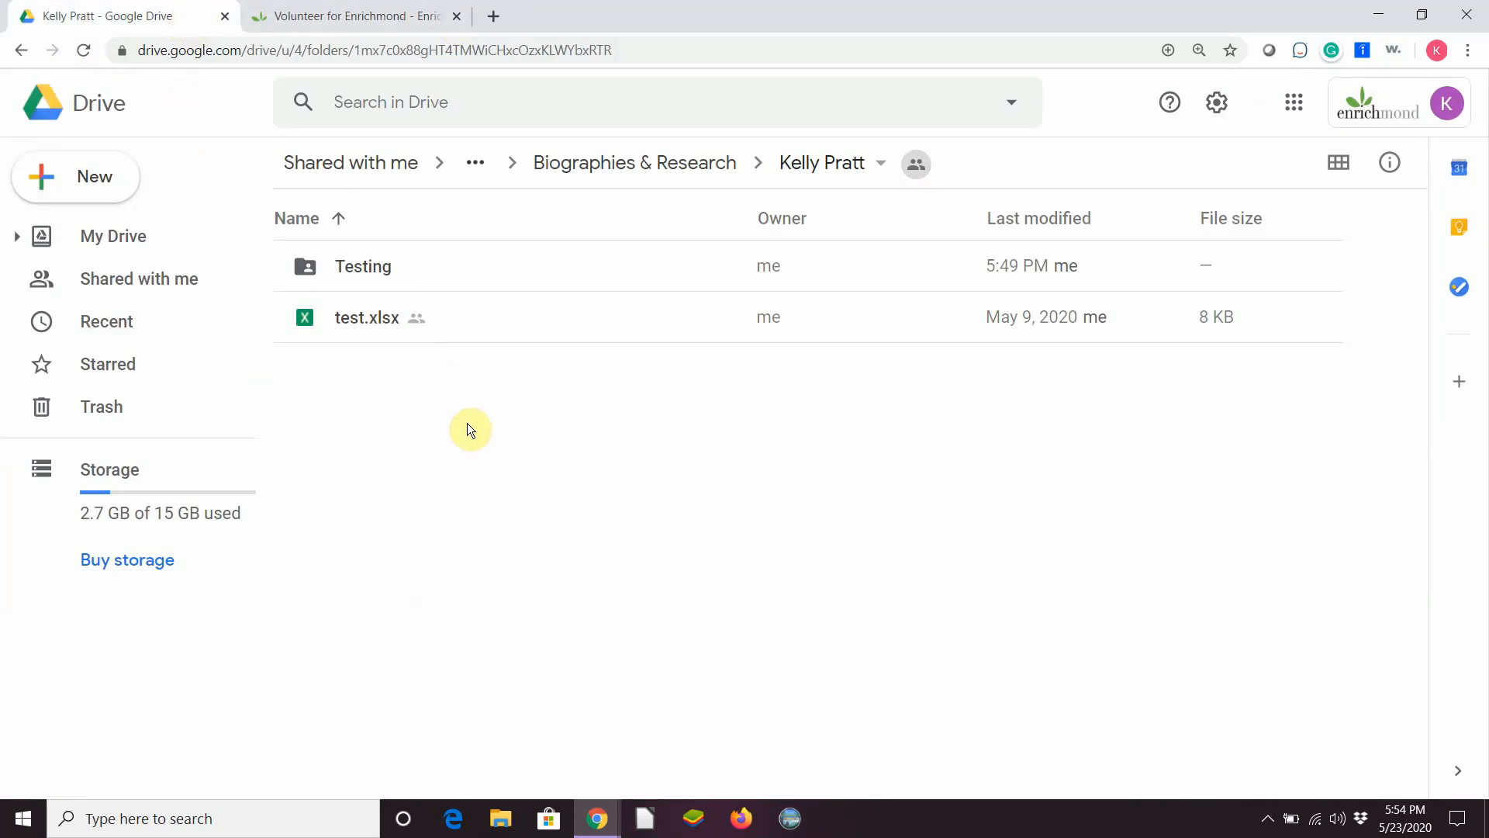
click(110, 189)
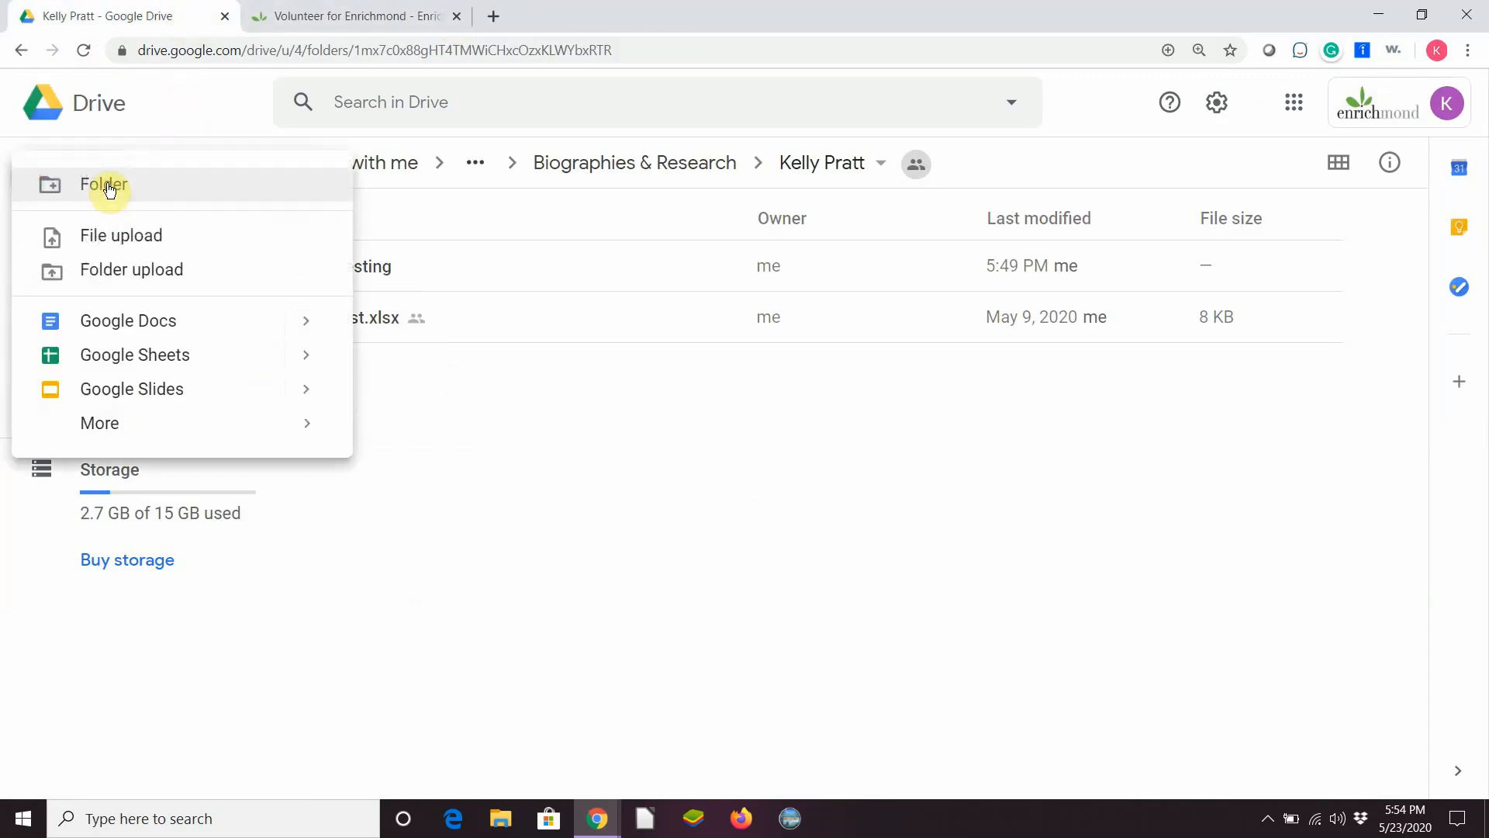
click(552, 491)
click(118, 192)
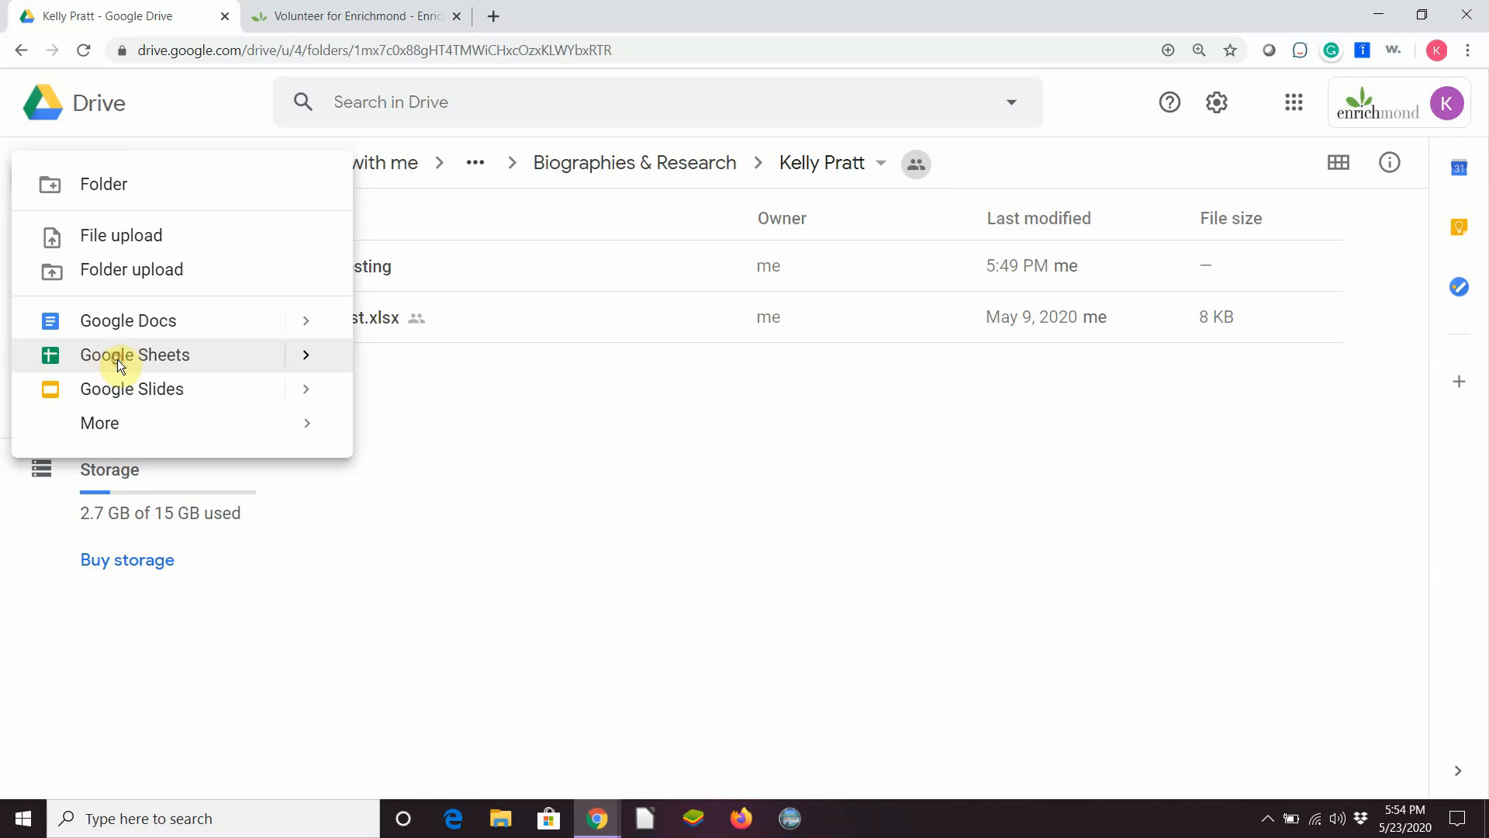
click(118, 360)
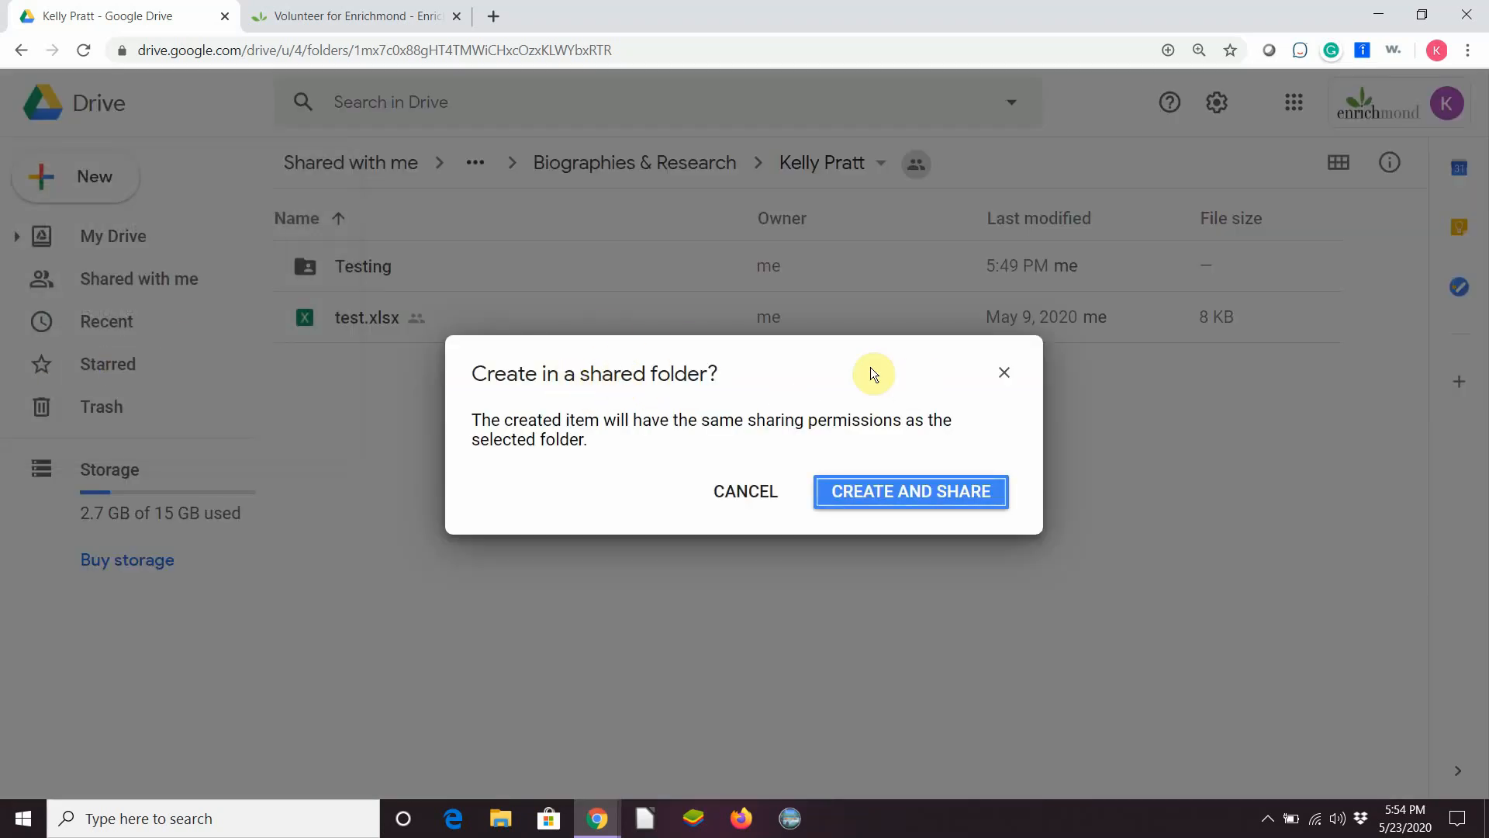
click(901, 496)
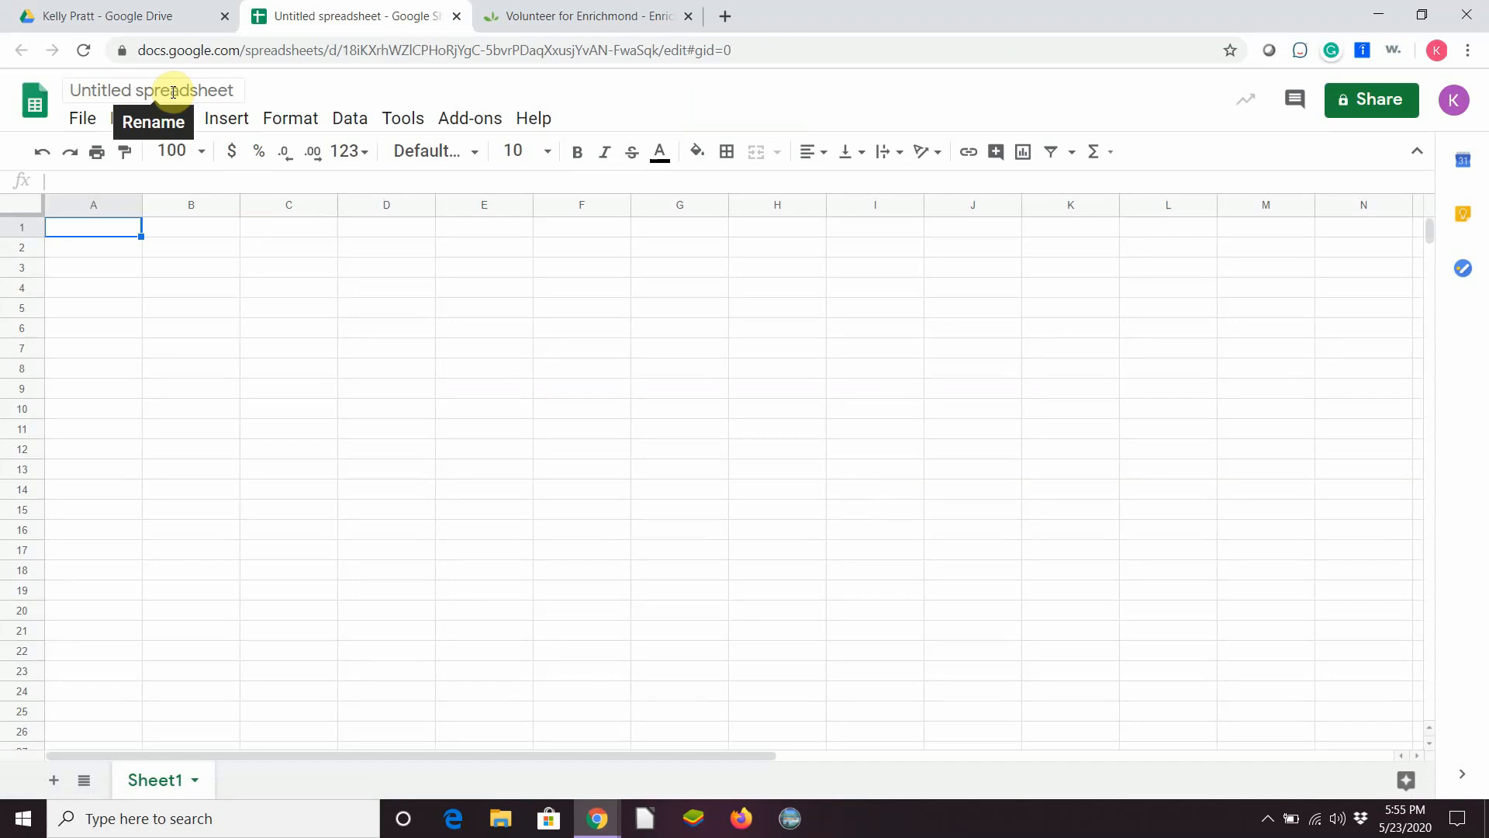
- Title the new spreadsheet Testing
click(173, 92)
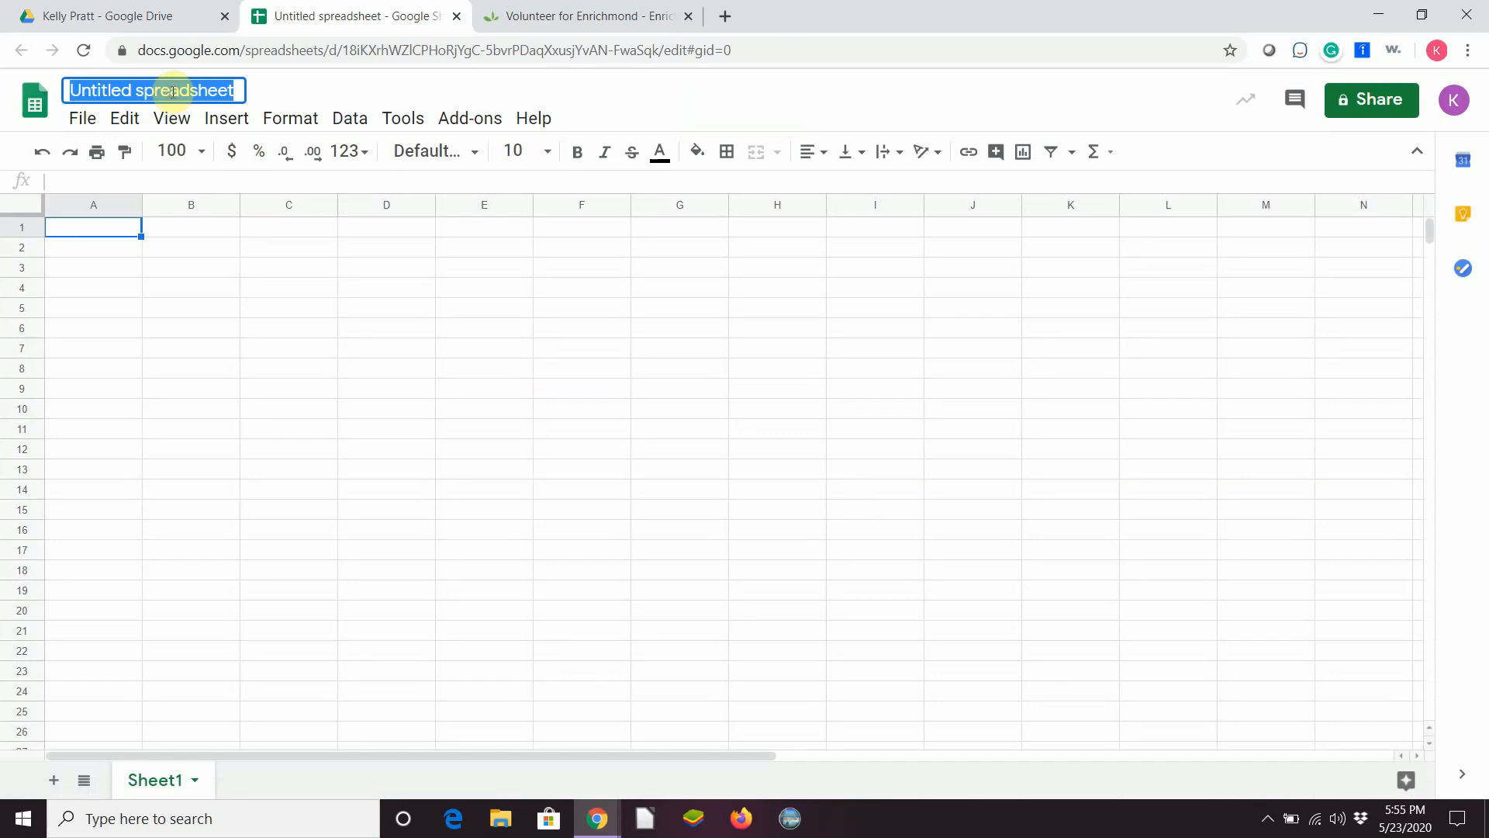
text(Testing)
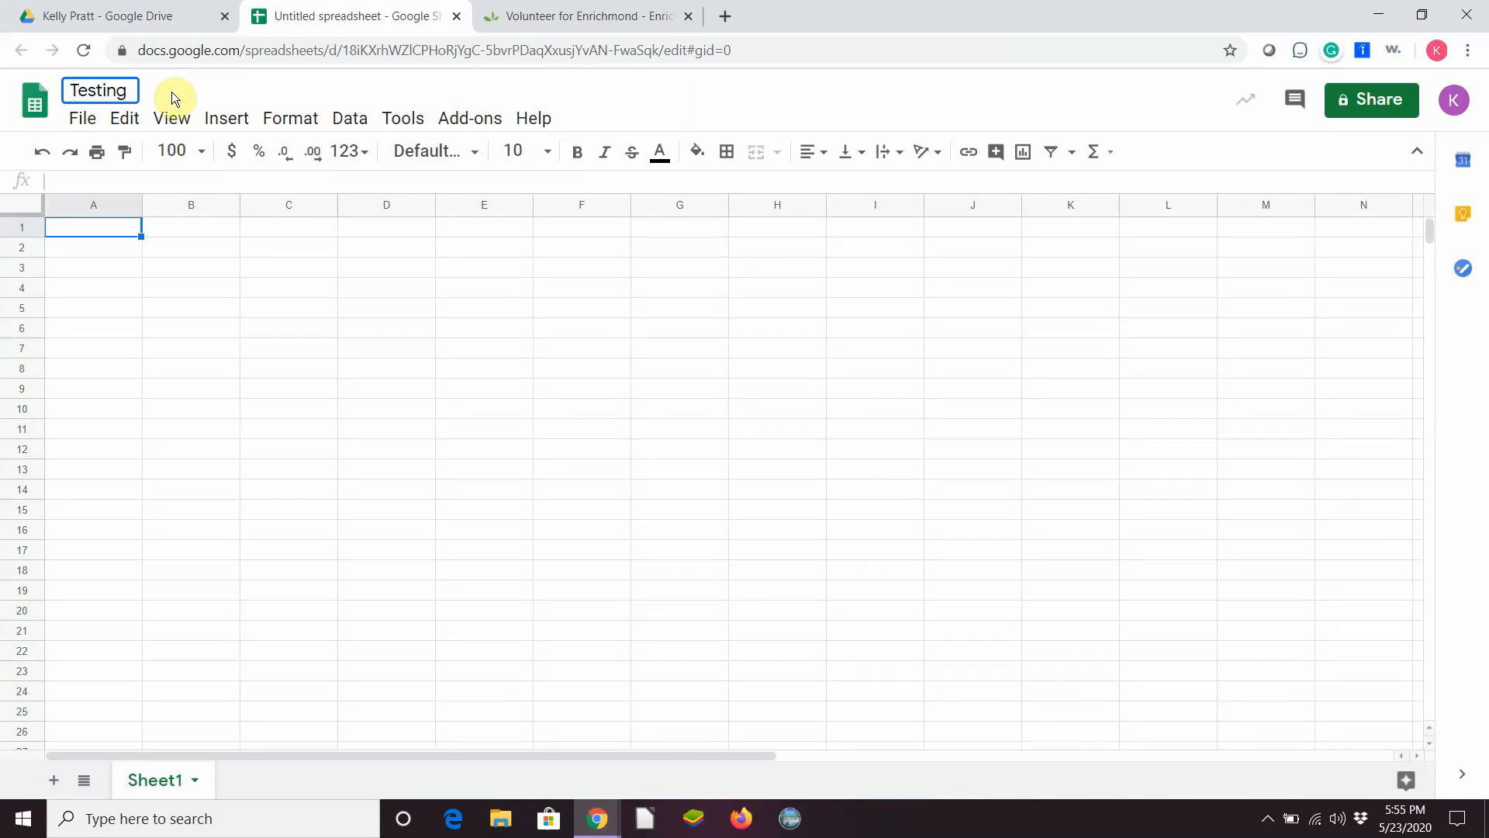
click(255, 94)
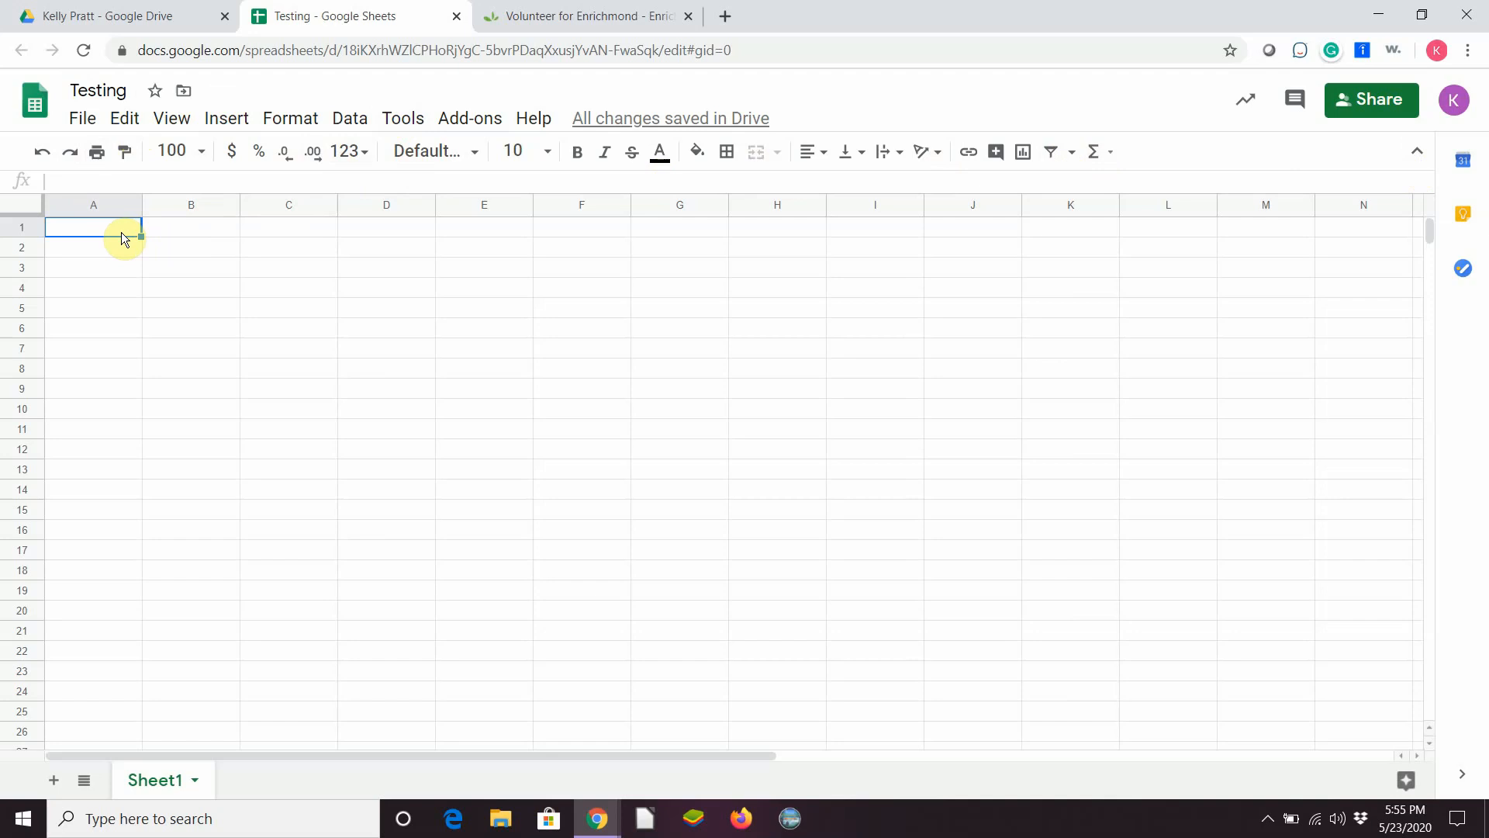
click(82, 118)
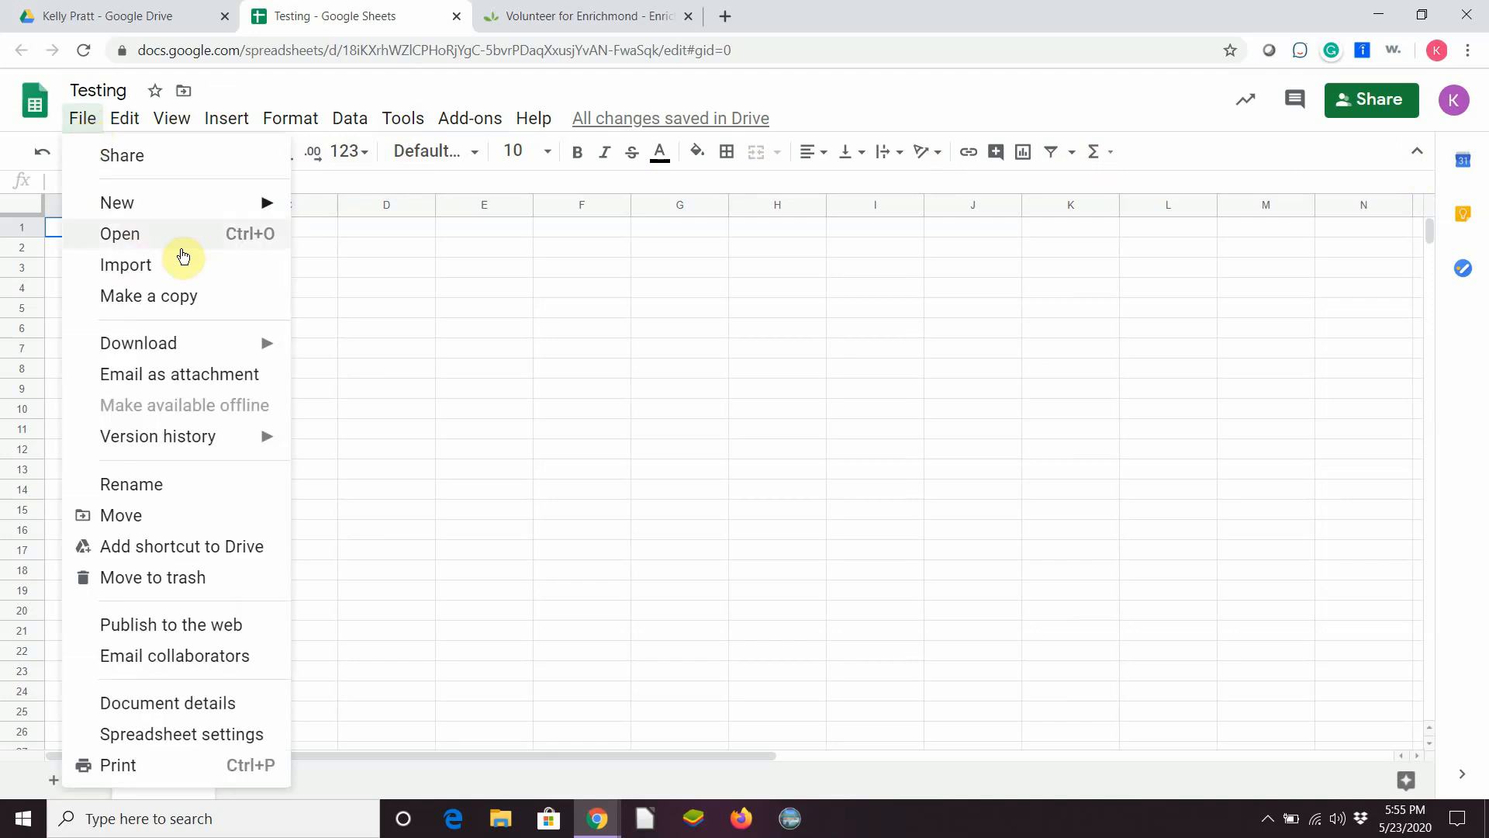
click(484, 348)
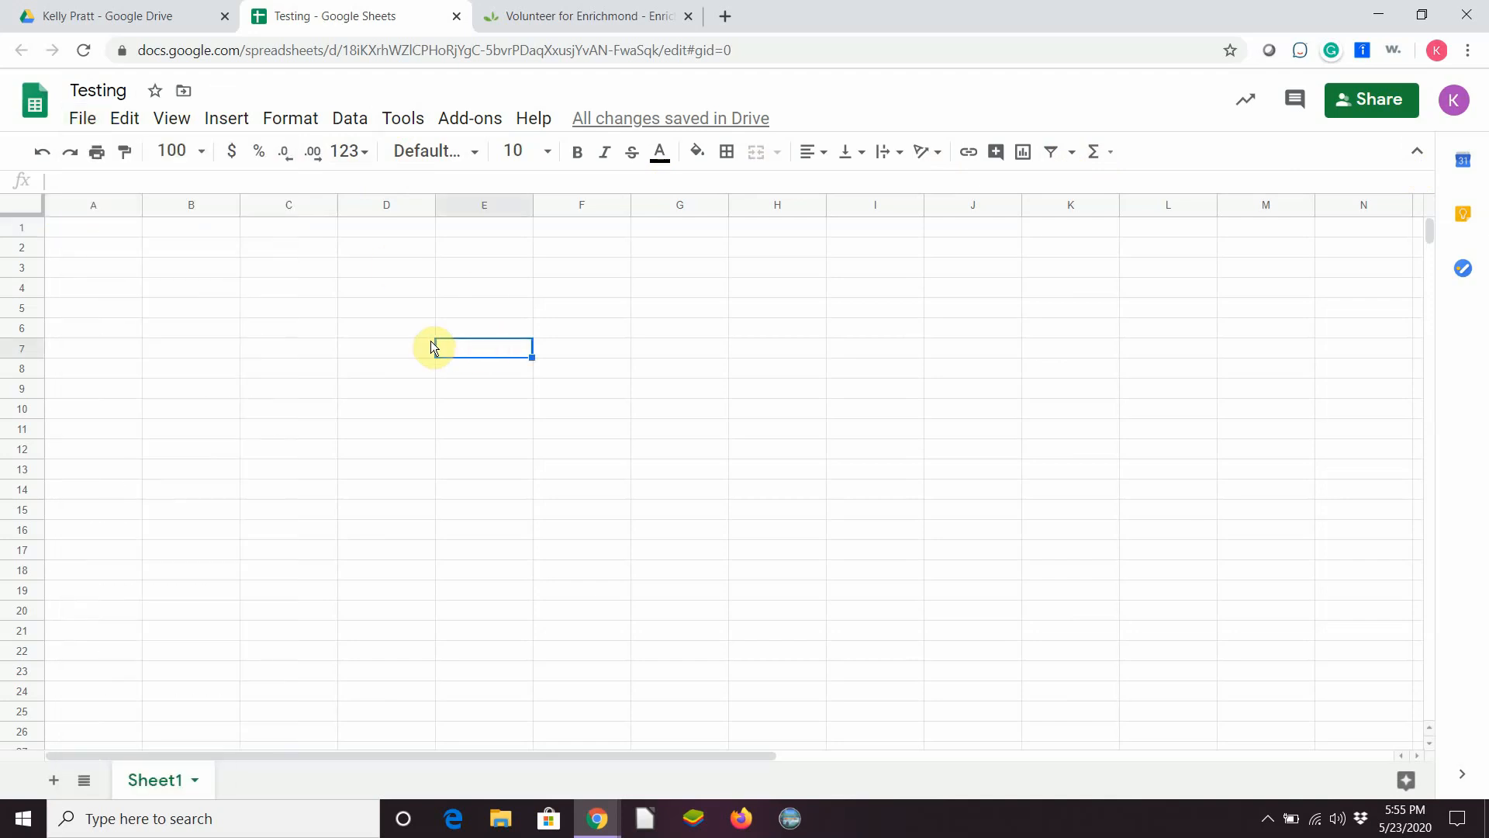
- Add the comment "testing" to cell A1 of the spreadsheet and deselect that cell
click(80, 230)
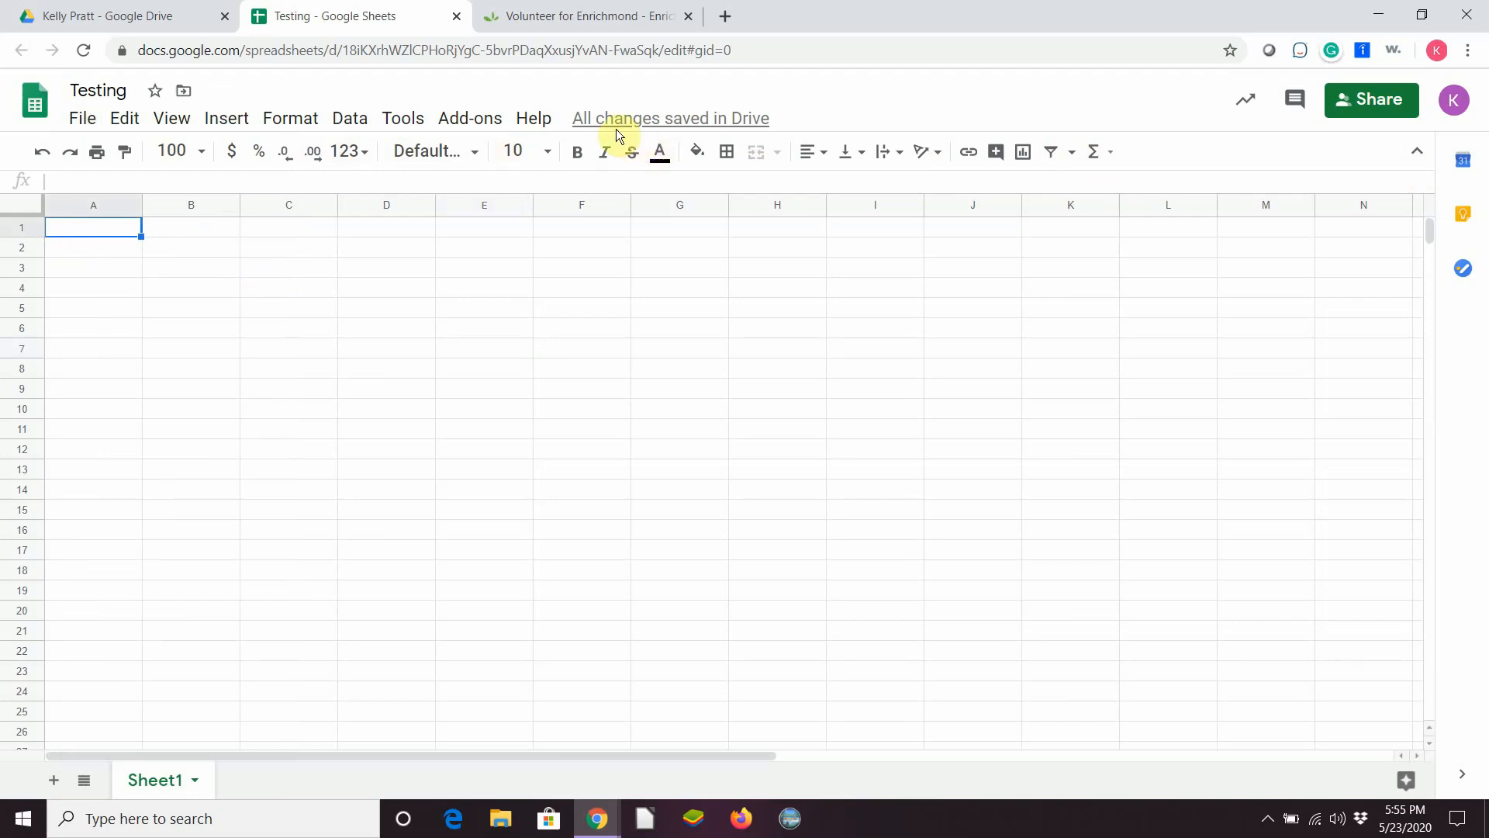
mouse_move(577, 125)
click(1303, 111)
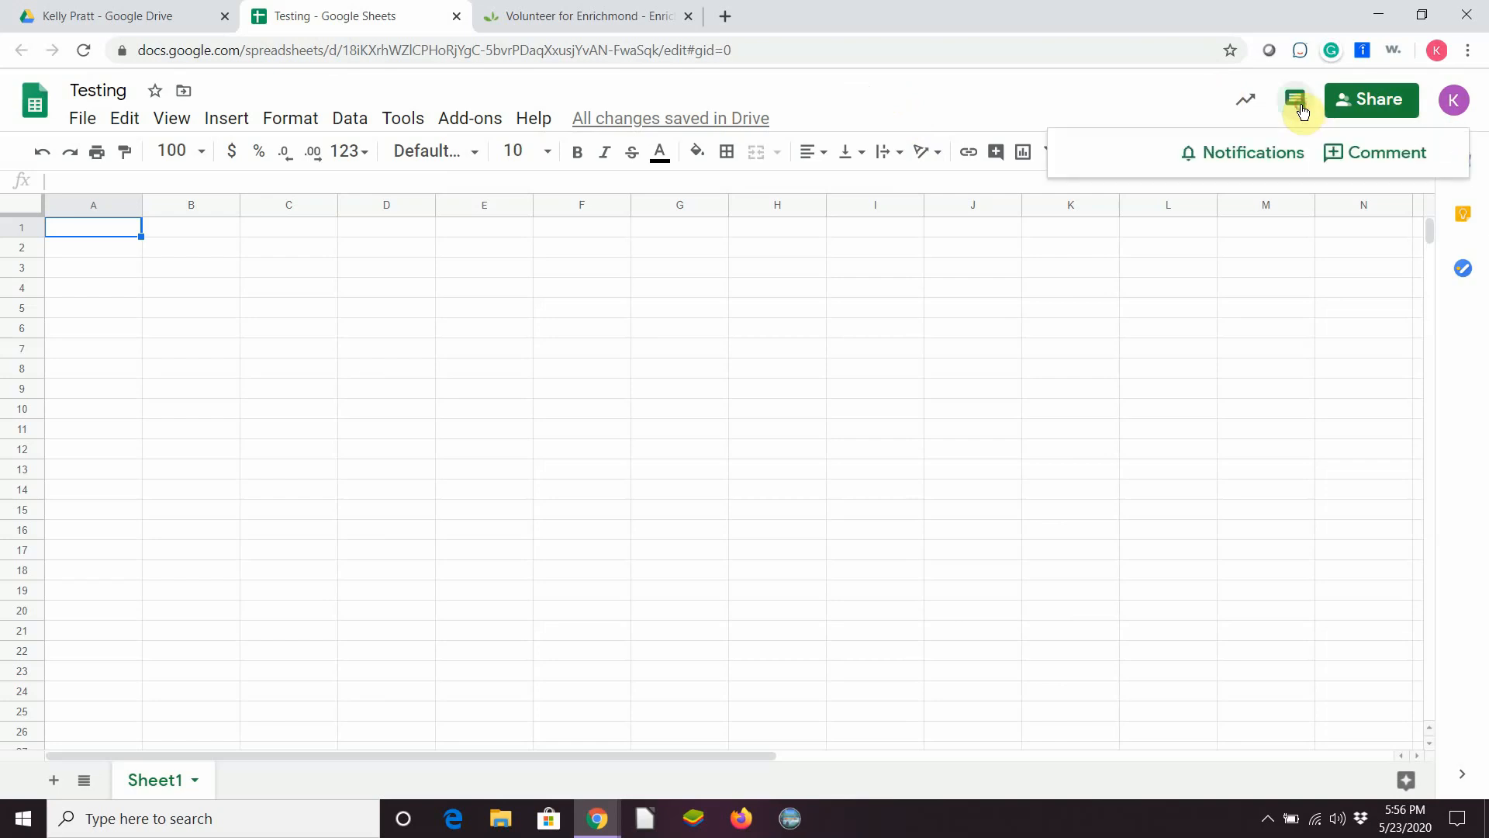
click(1350, 155)
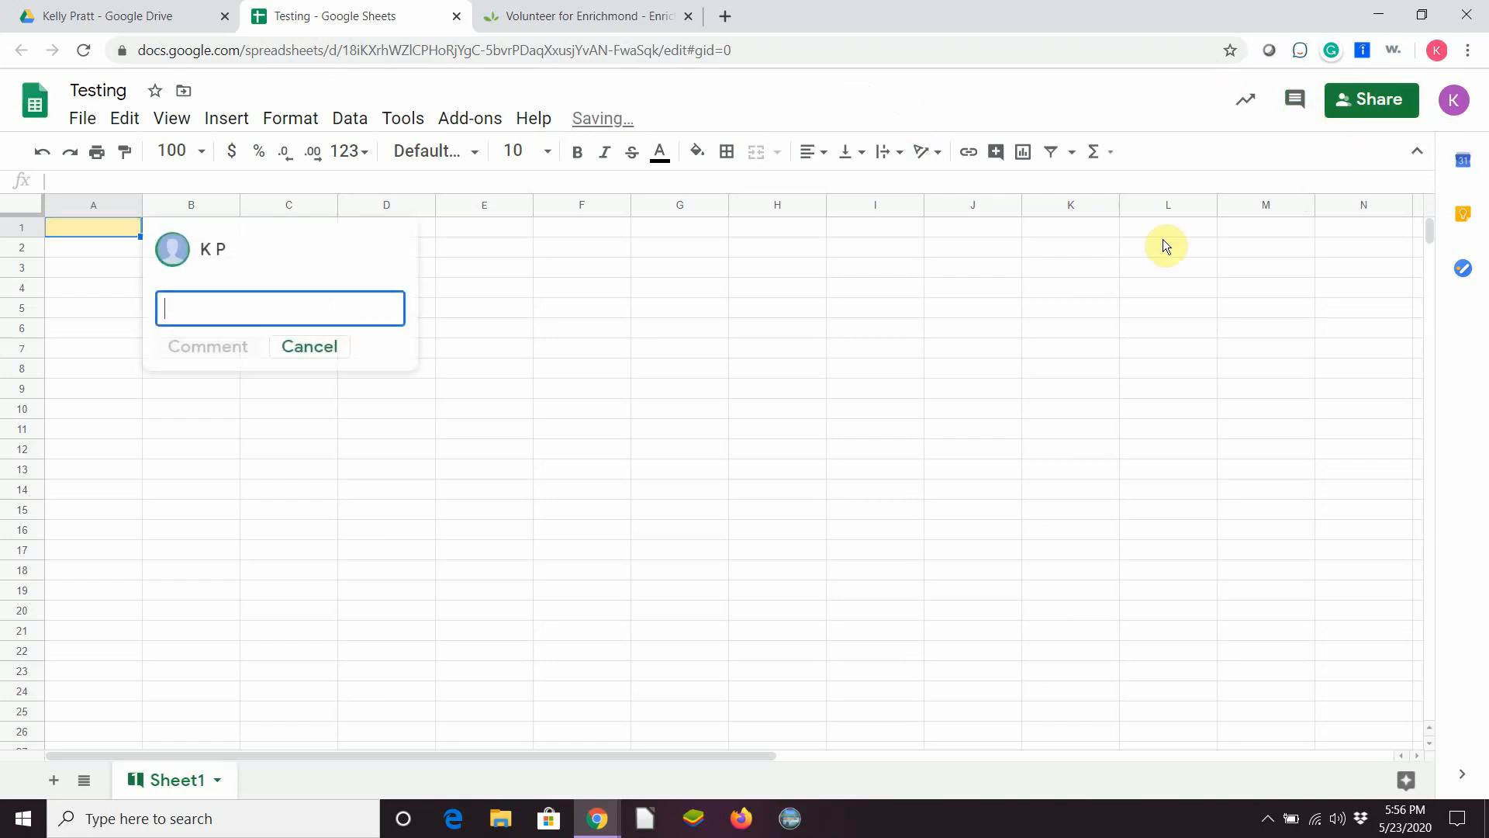
text(testing)
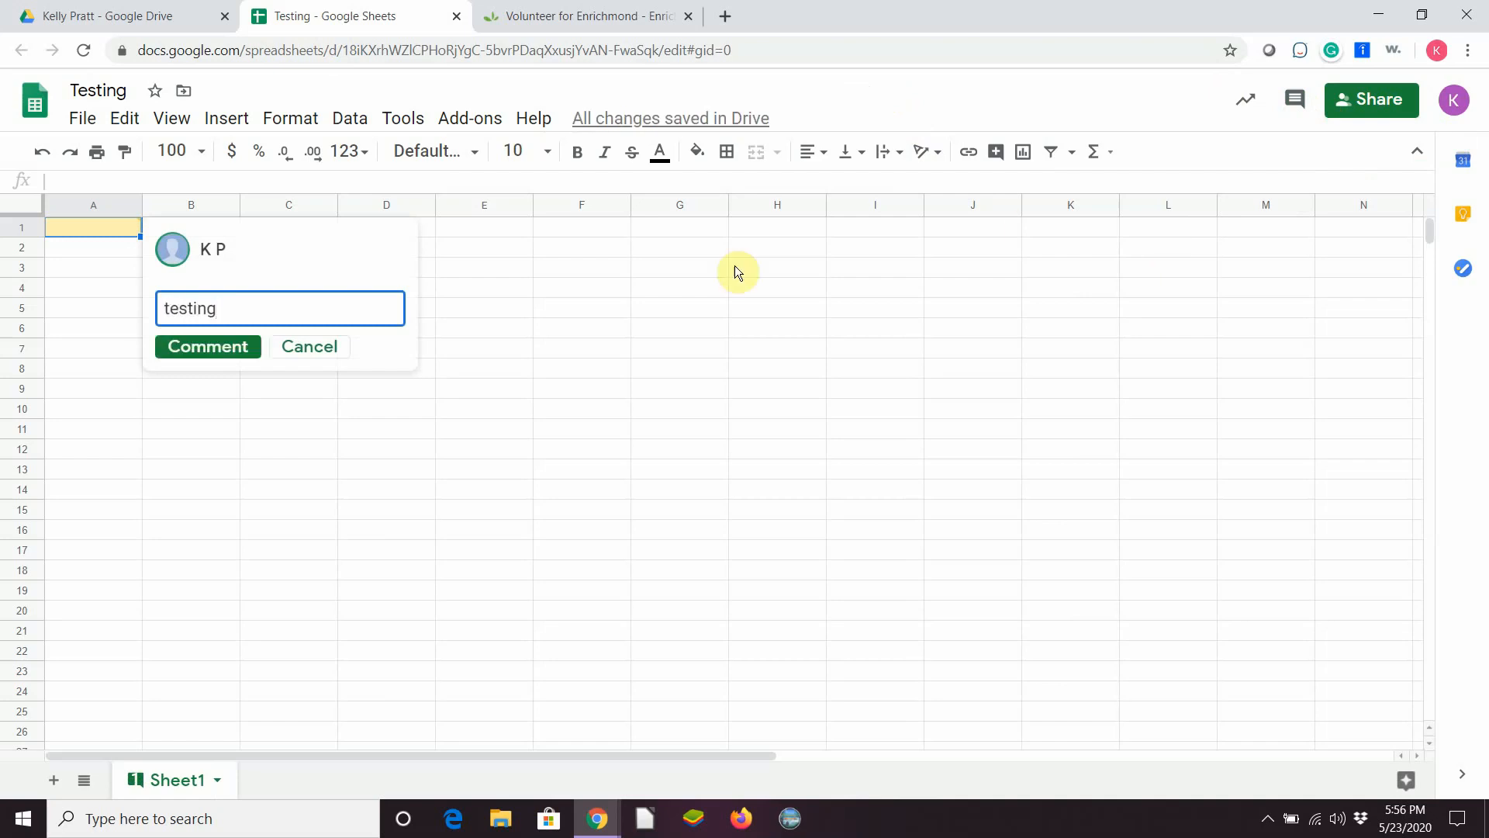
click(219, 348)
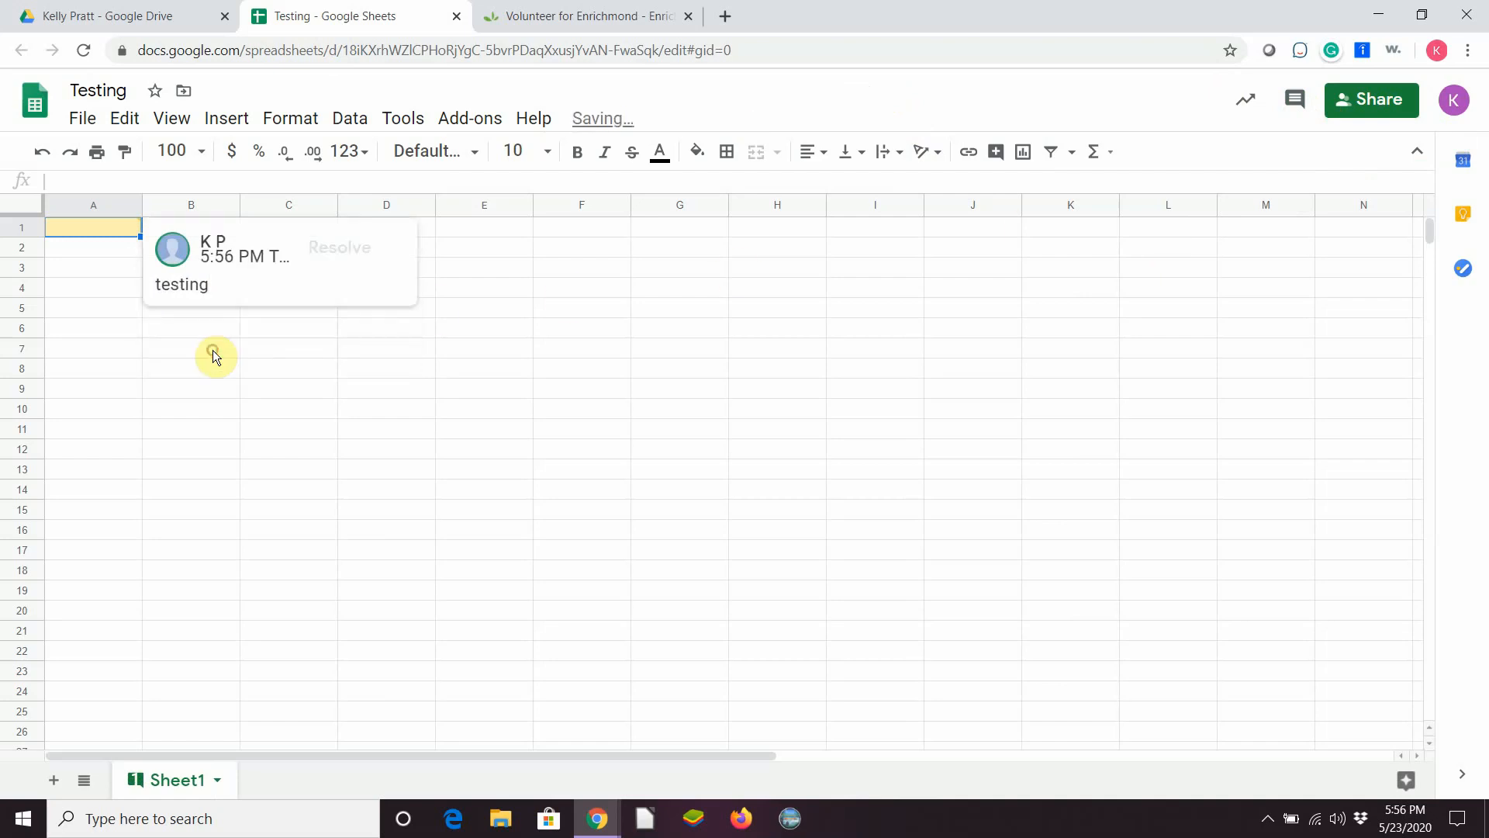
click(84, 289)
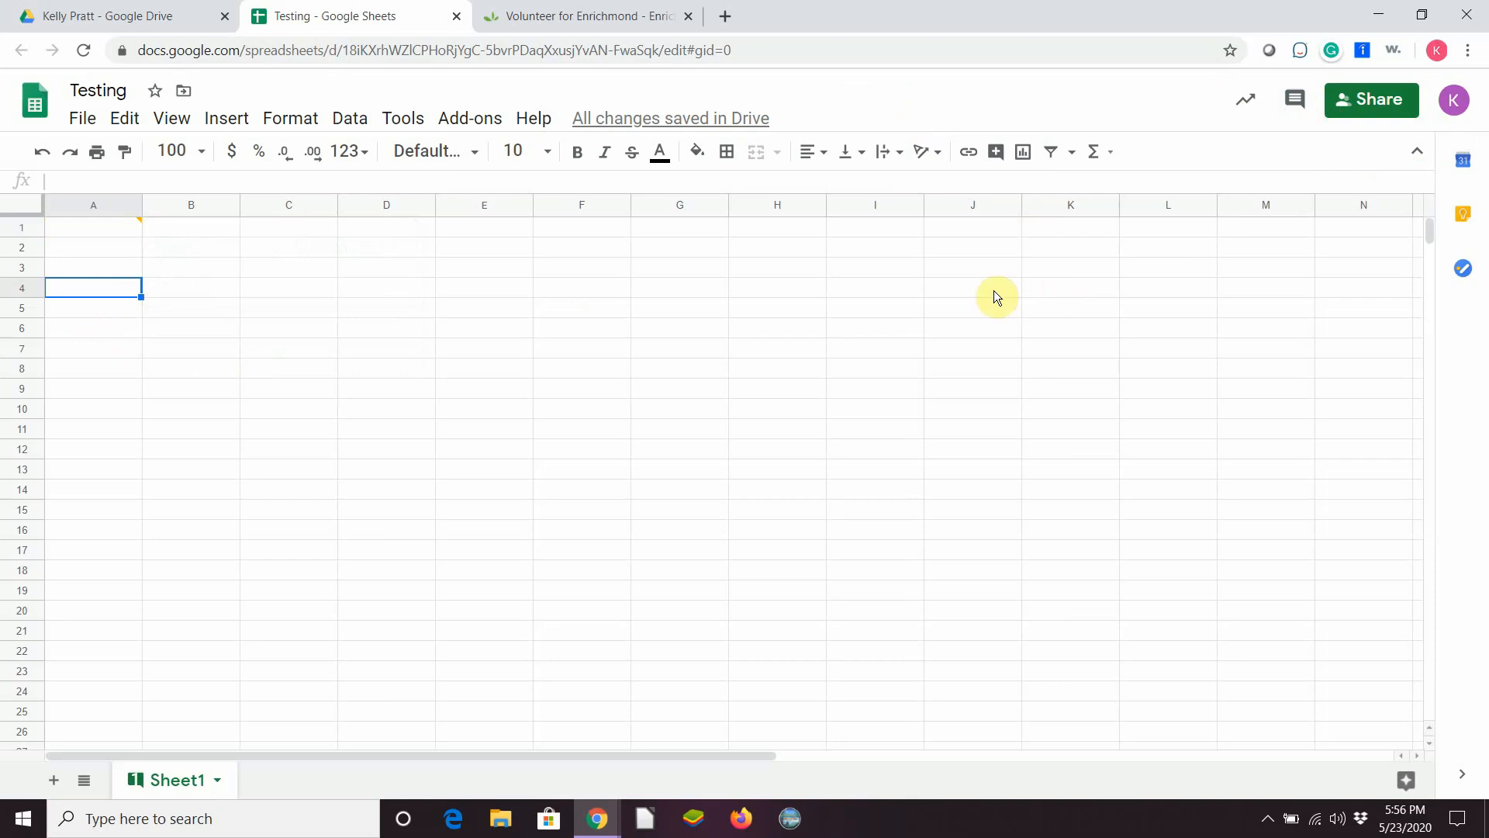
- Find the existing comment on cell A1 in the comment history and reply to it with "testing"
mouse_move(102, 235)
click(1294, 102)
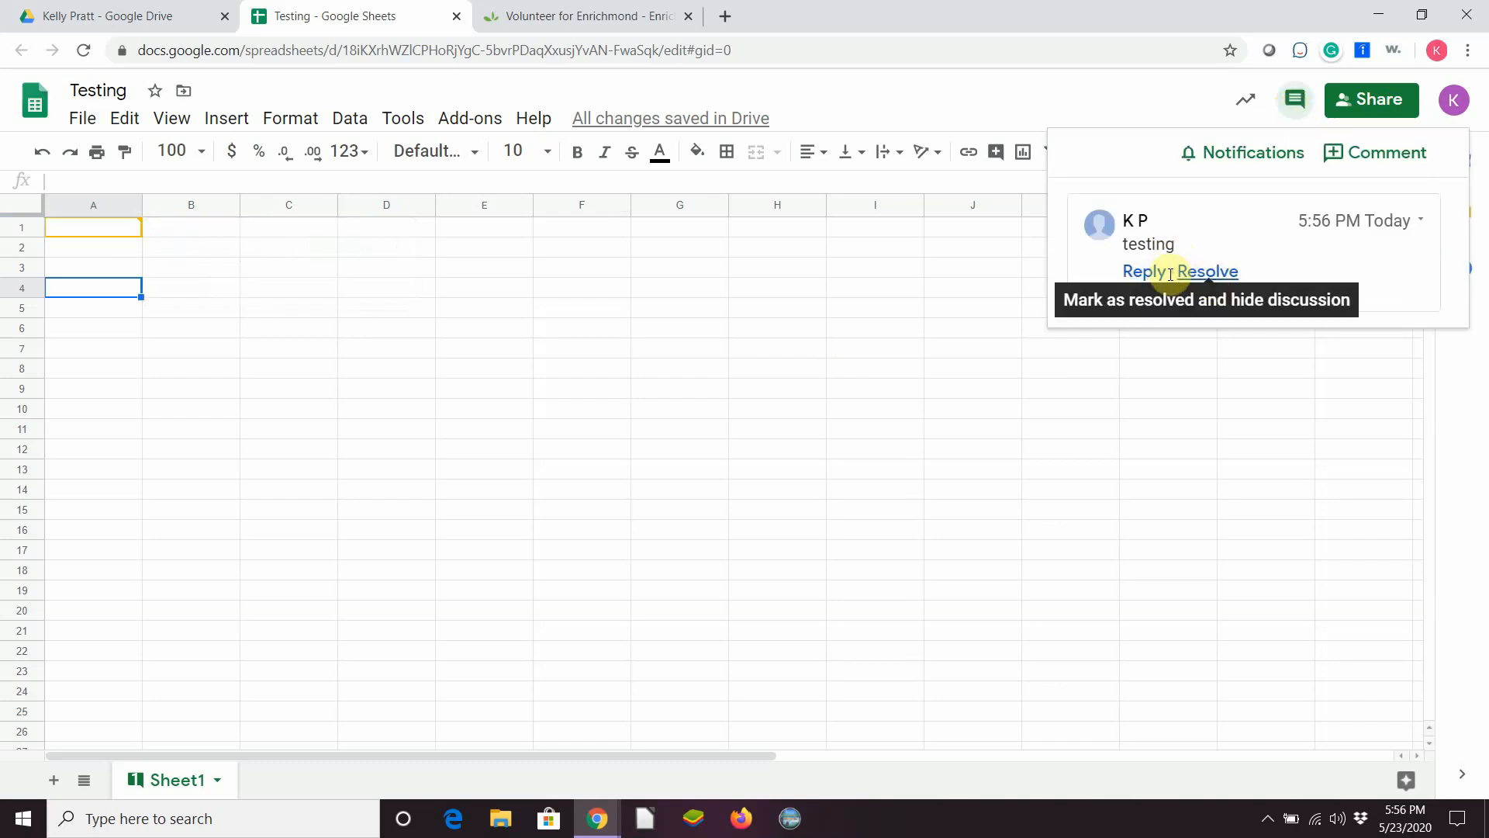
click(1144, 271)
click(196, 329)
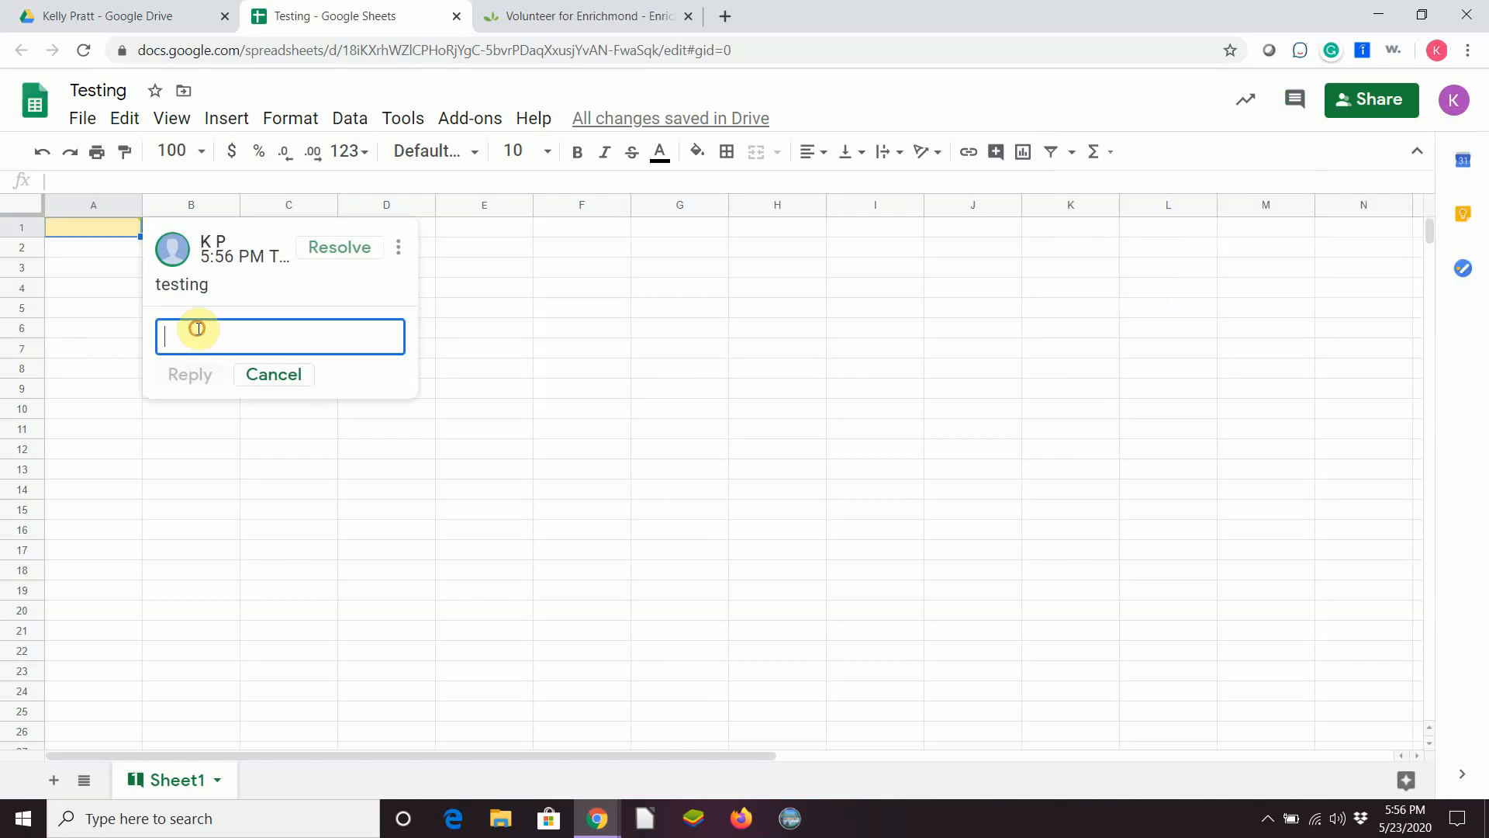
text(testing)
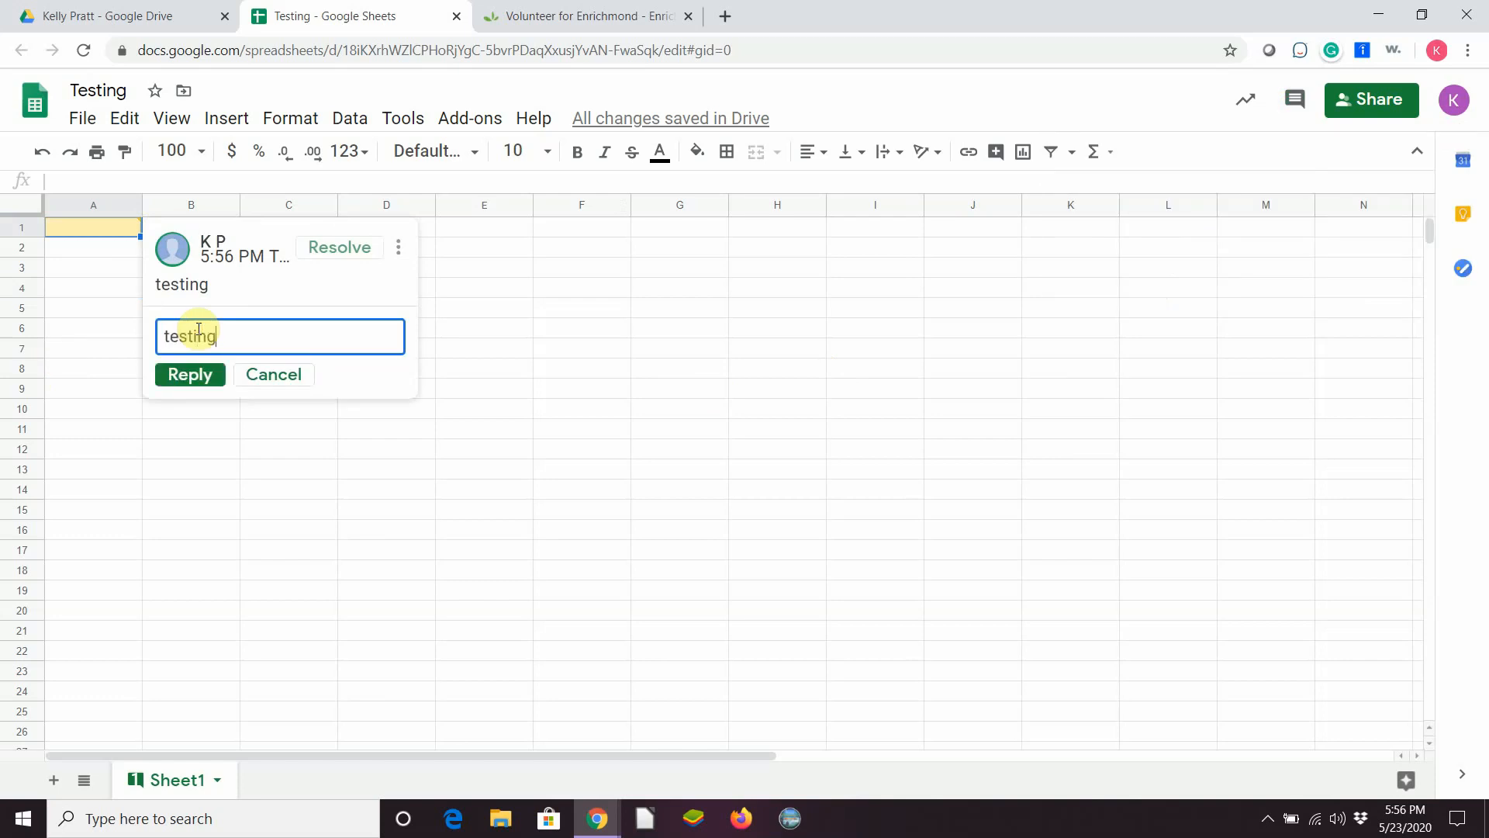
click(186, 373)
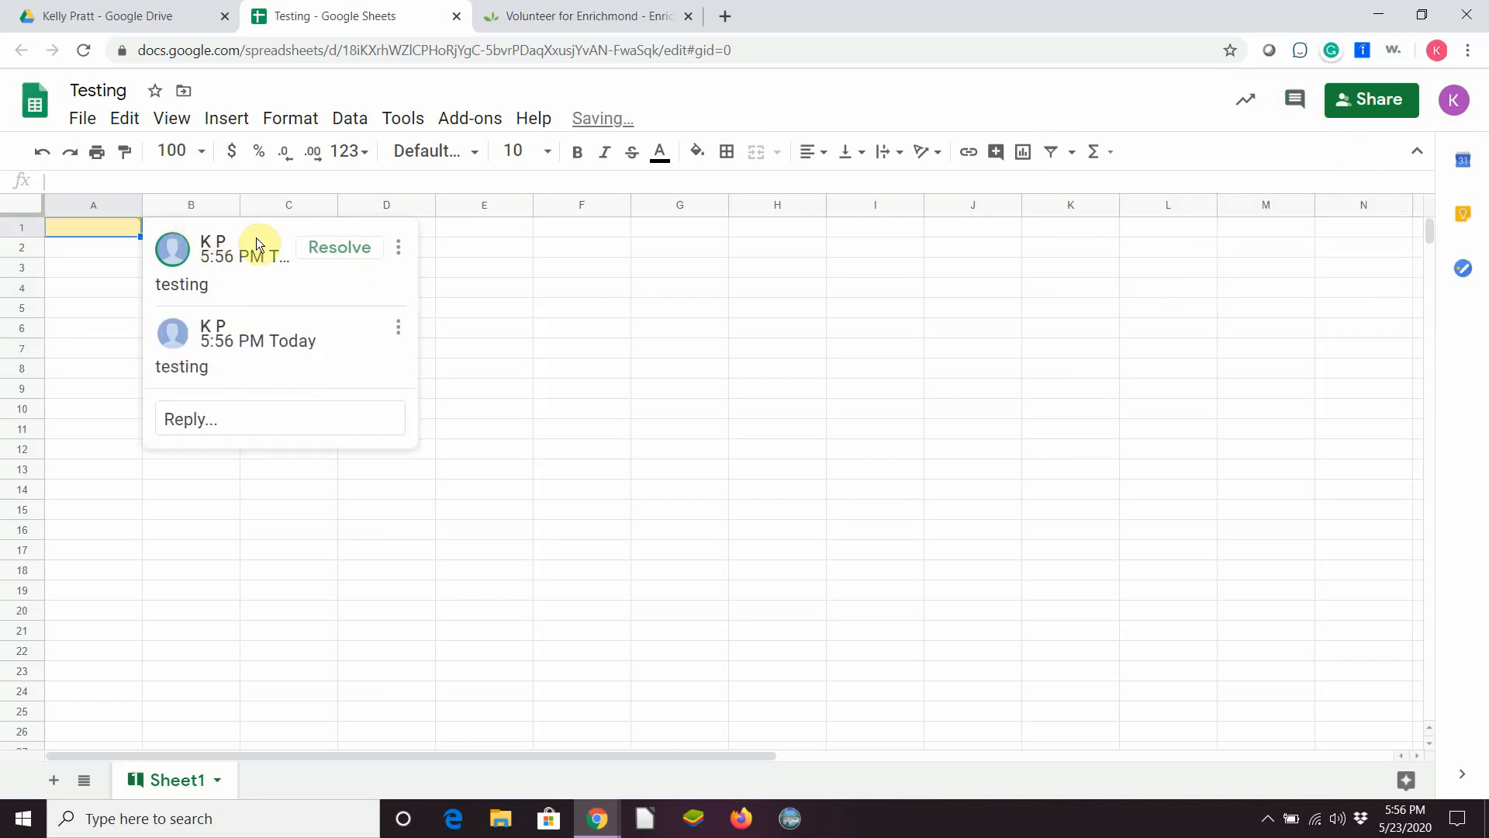
- Close the spreadsheet without adding a further reply and refresh the shared folder's file list
click(191, 411)
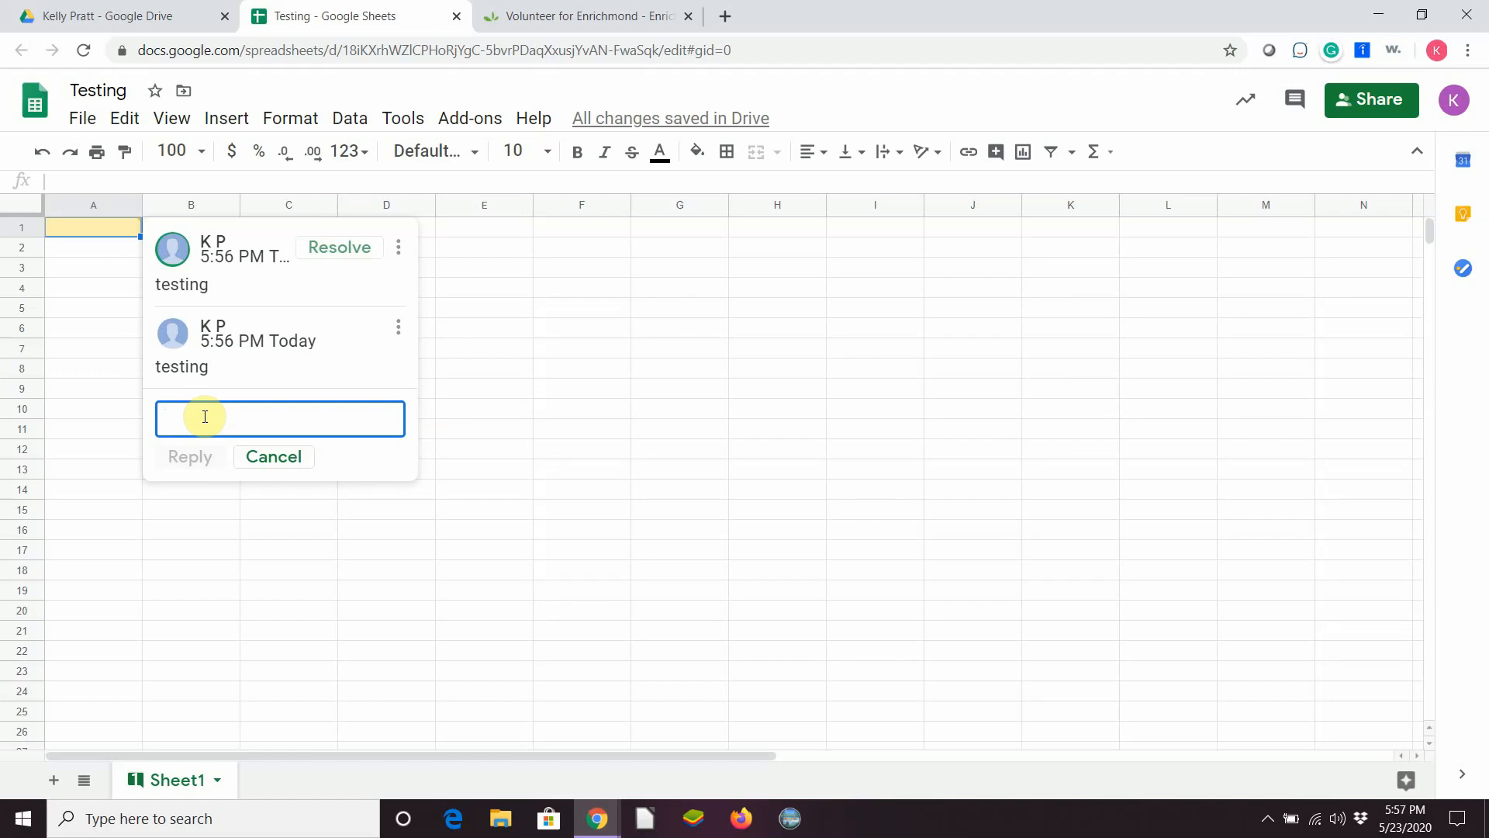
click(455, 17)
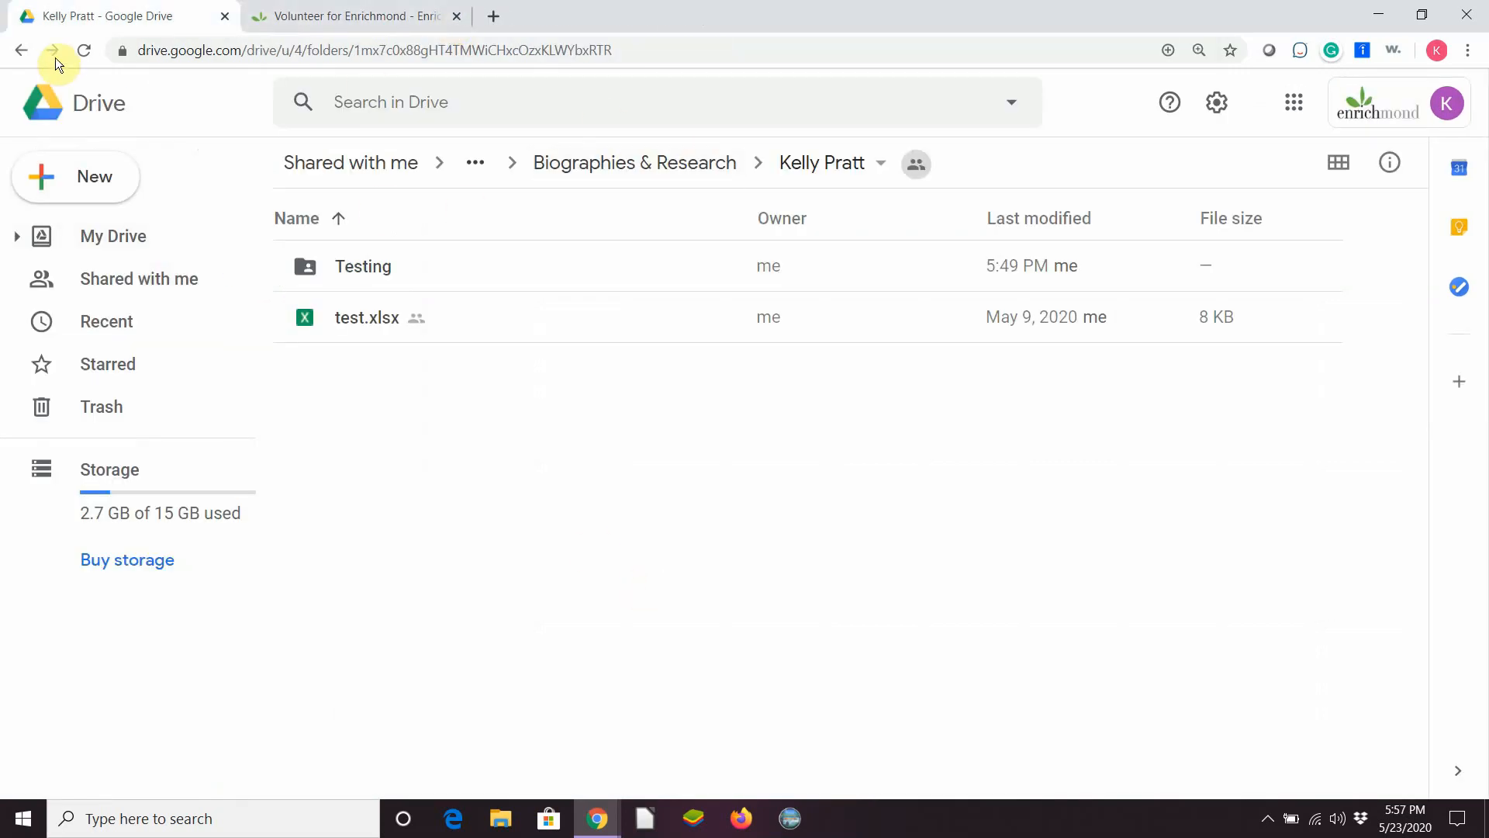
click(85, 48)
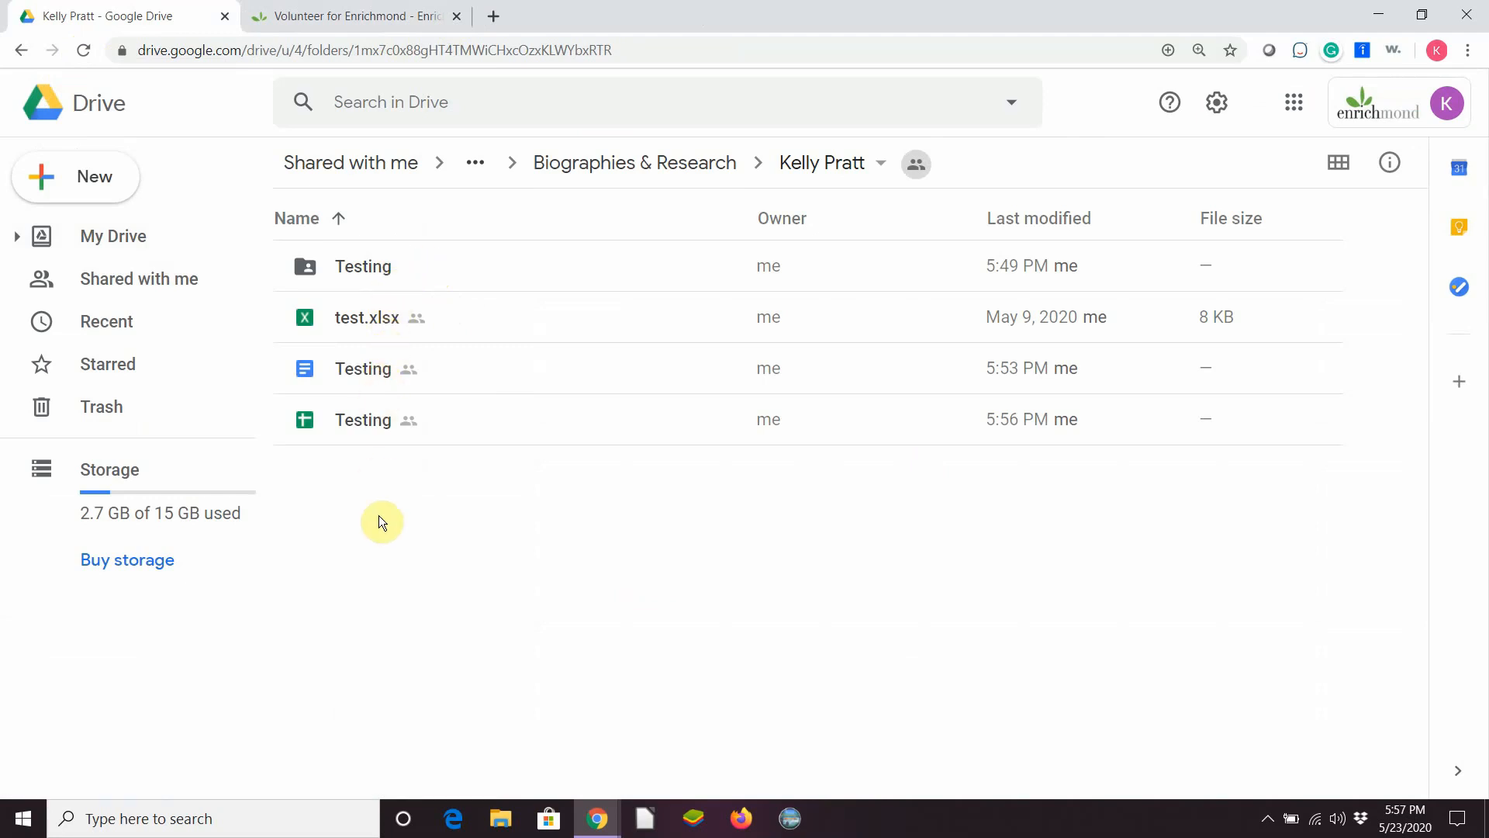
- Review the types of items that can be created in the folder, including Google Forms and Google Drawings, without creating any
click(68, 175)
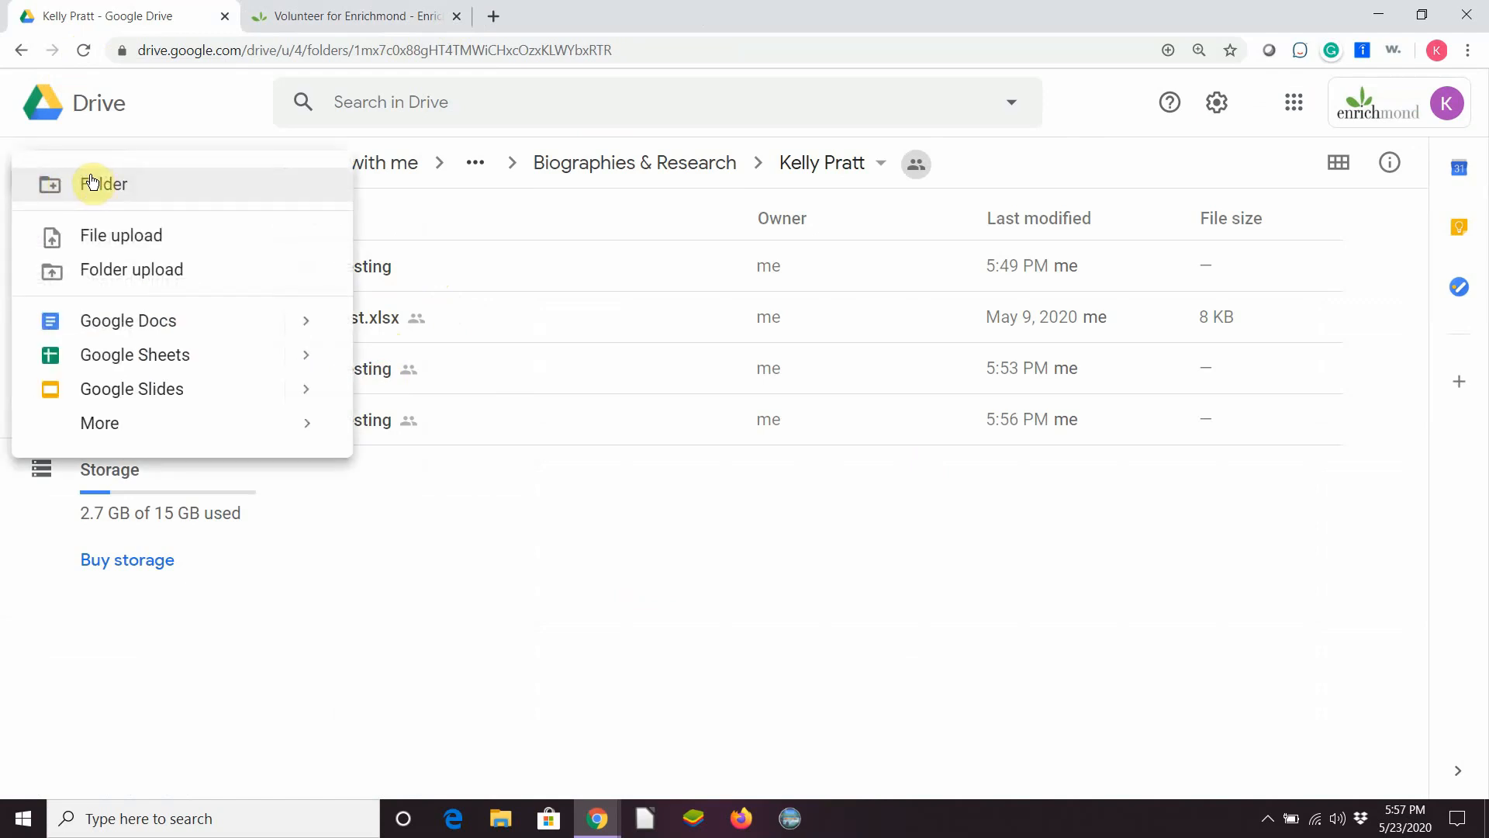
mouse_move(131, 431)
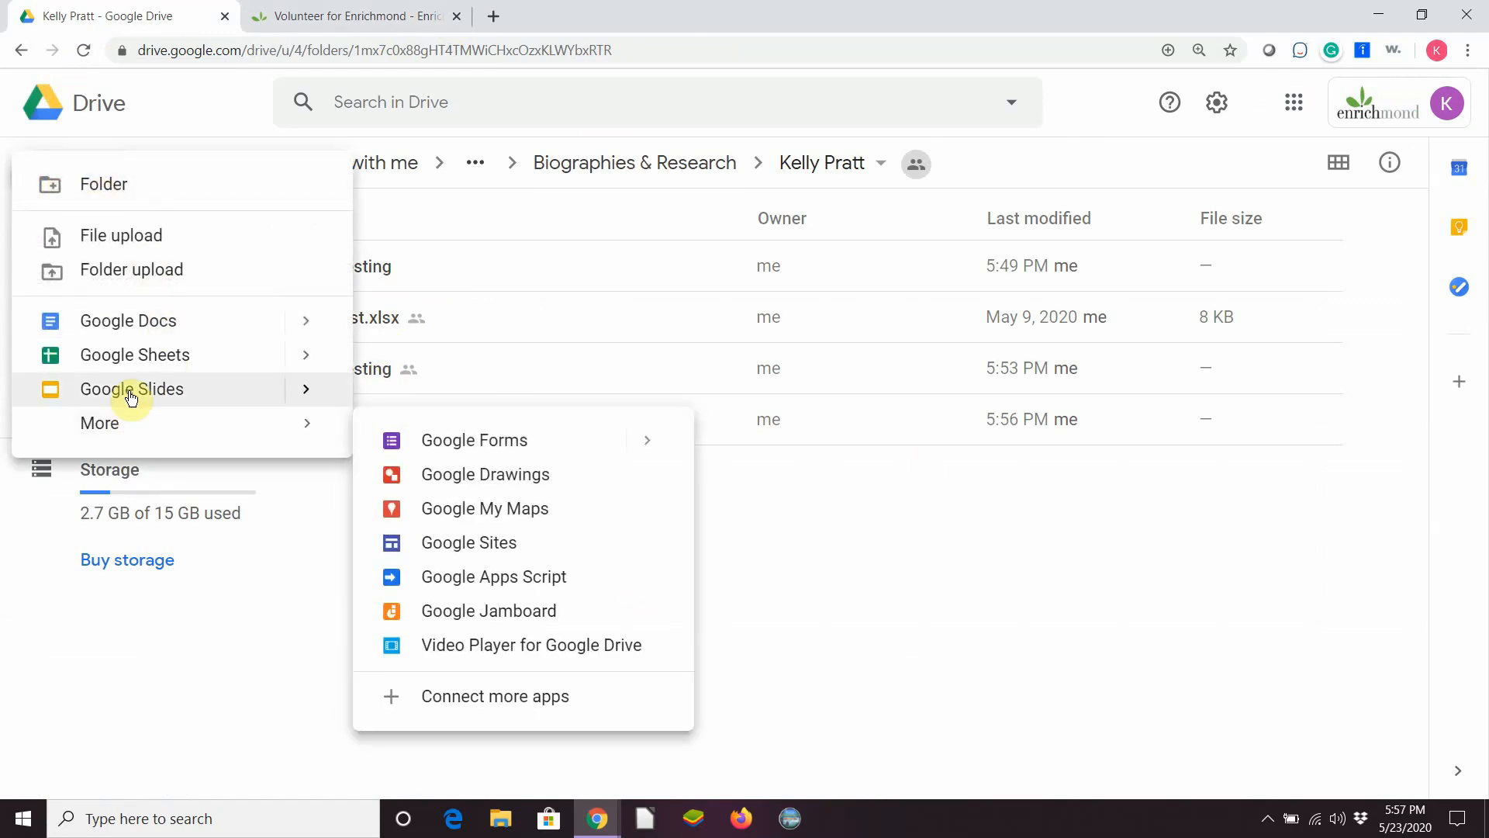
click(509, 476)
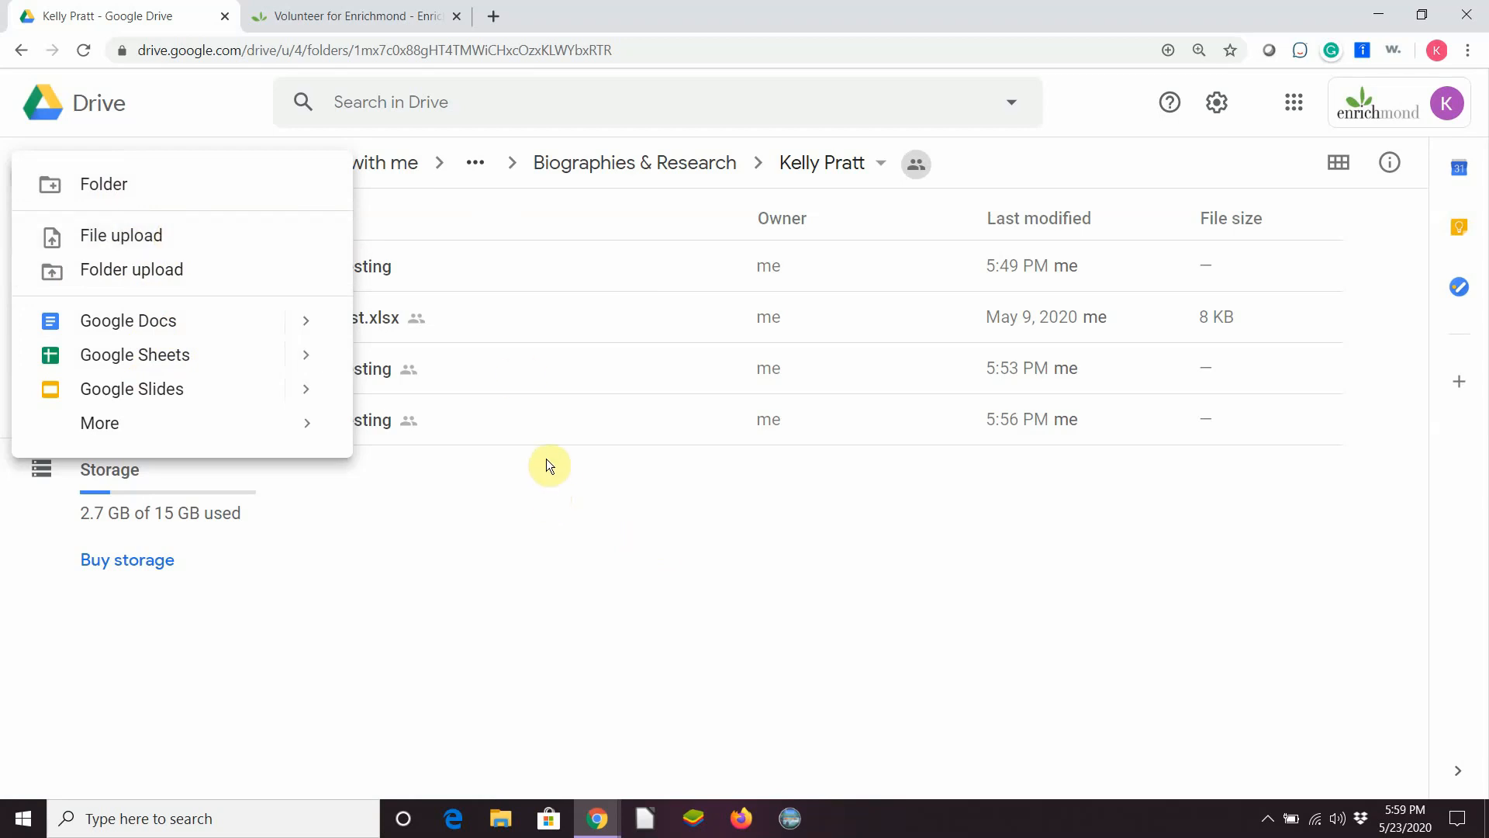
mouse_move(163, 327)
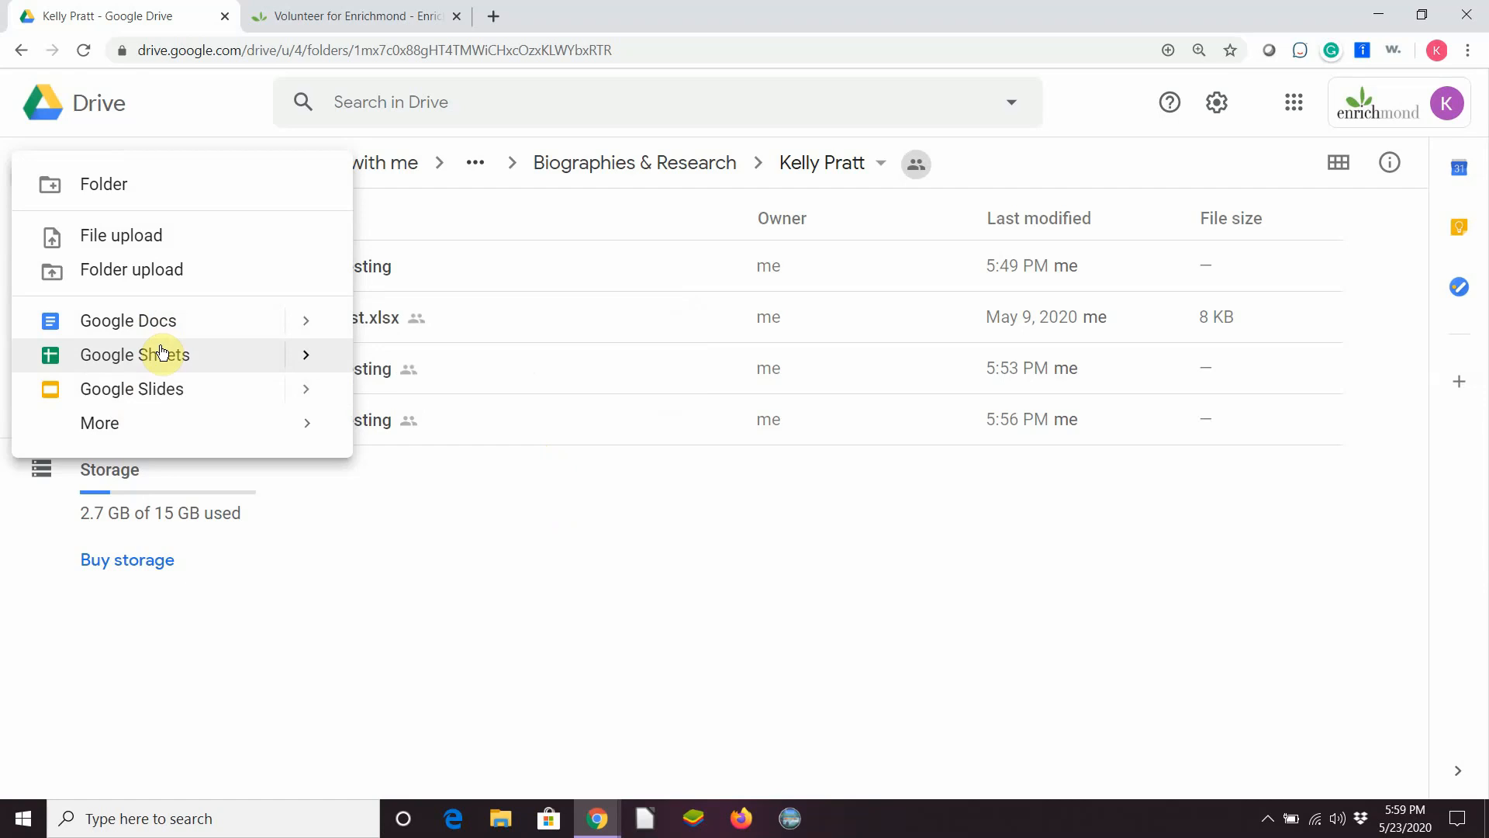
click(525, 504)
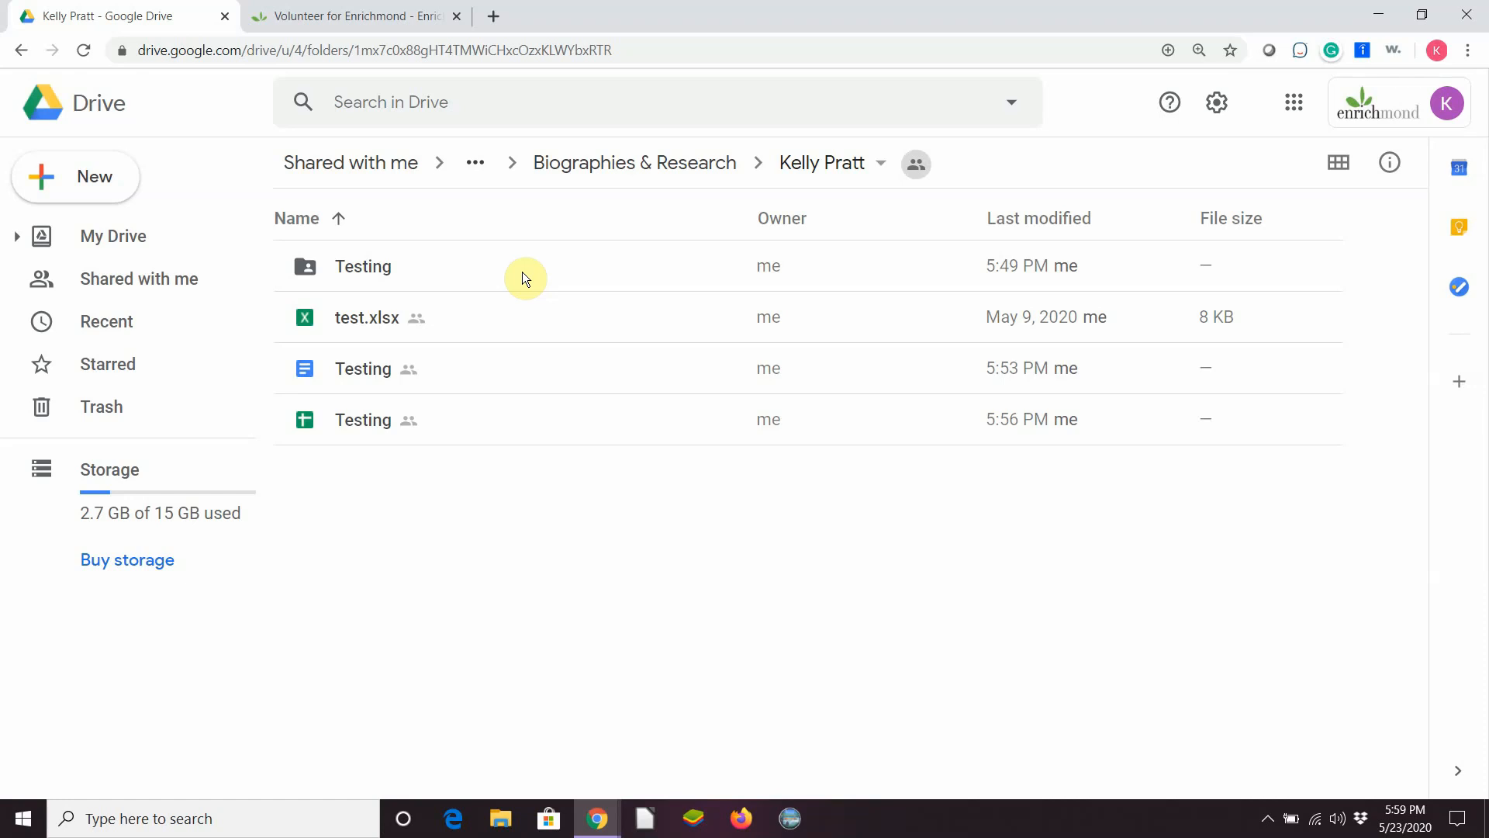
- Open the Testing document and review its file-level options, including new file types and download formats, without choosing any
double_click(370, 369)
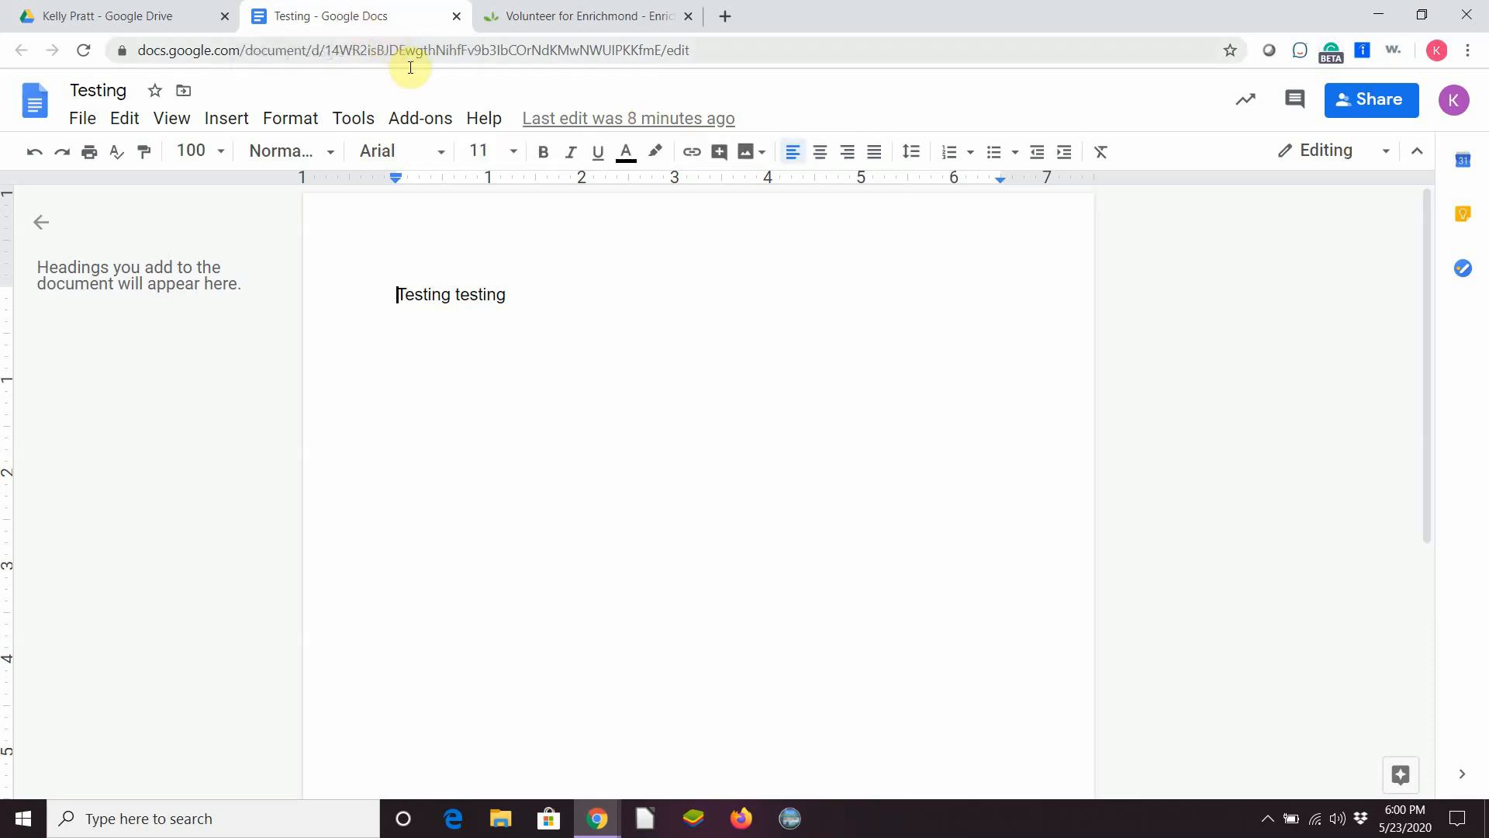
click(83, 119)
mouse_move(76, 204)
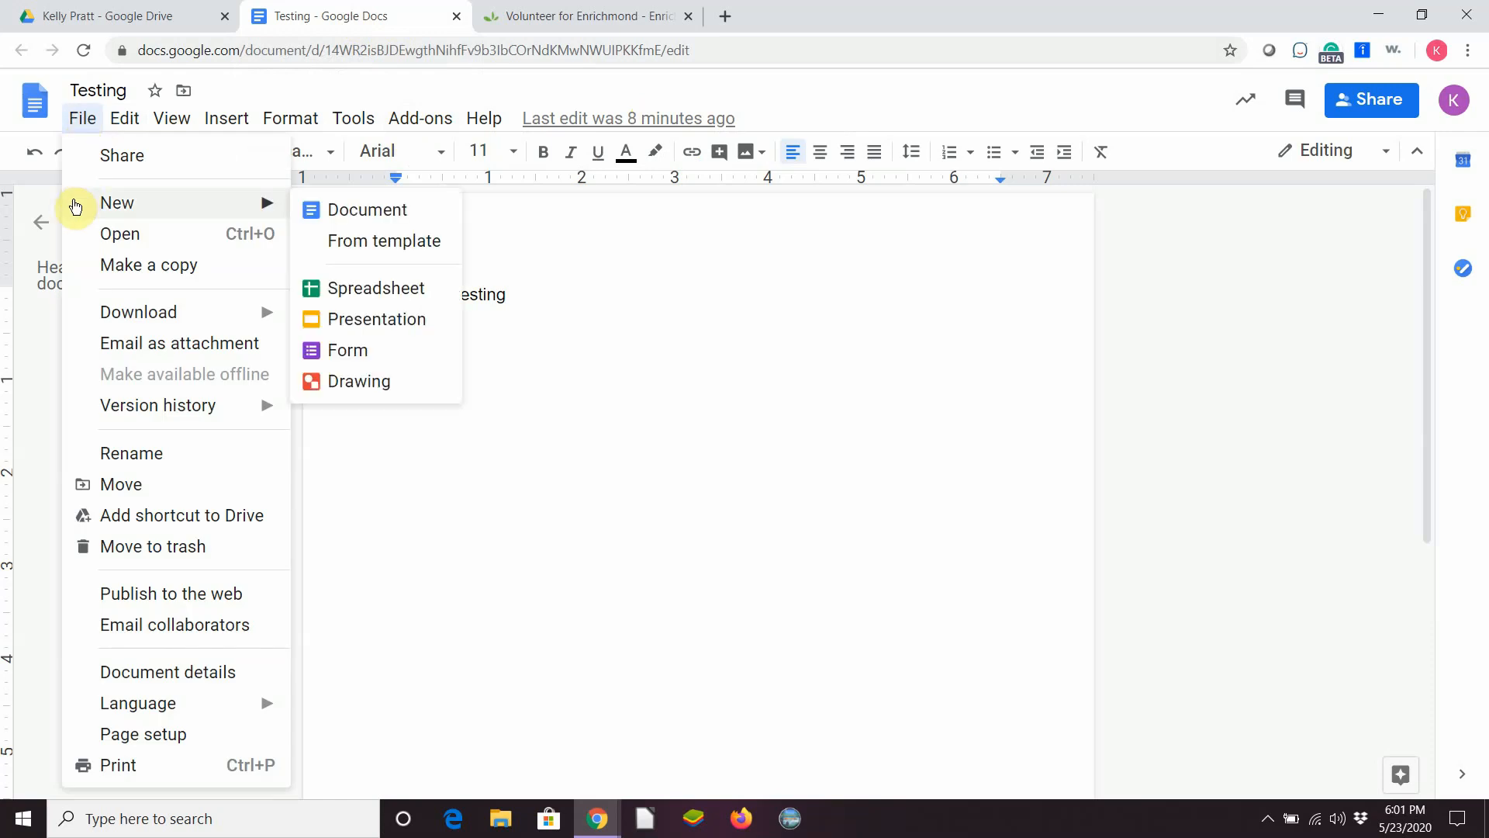
mouse_move(191, 324)
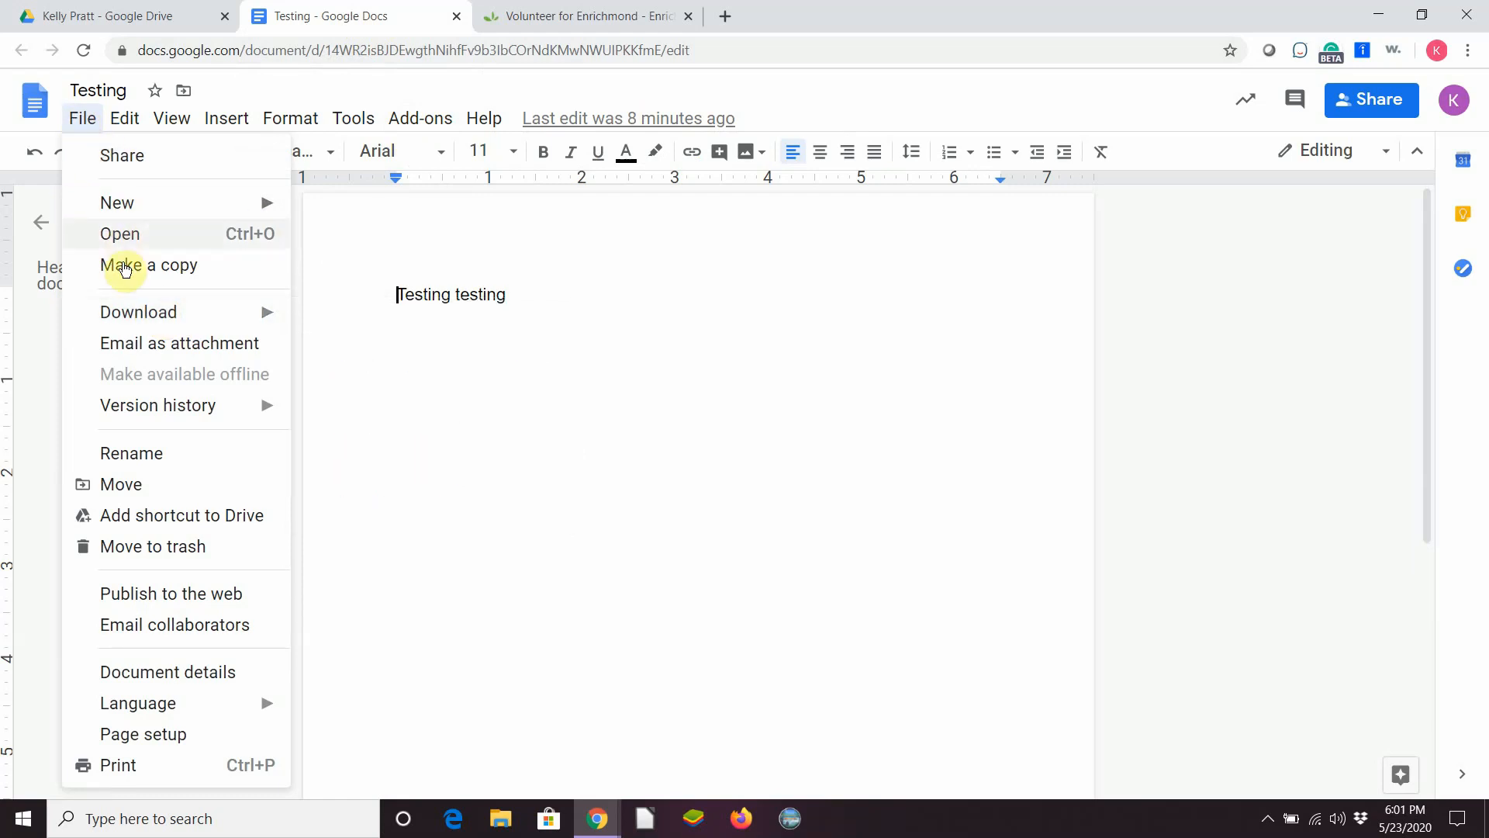
mouse_move(128, 313)
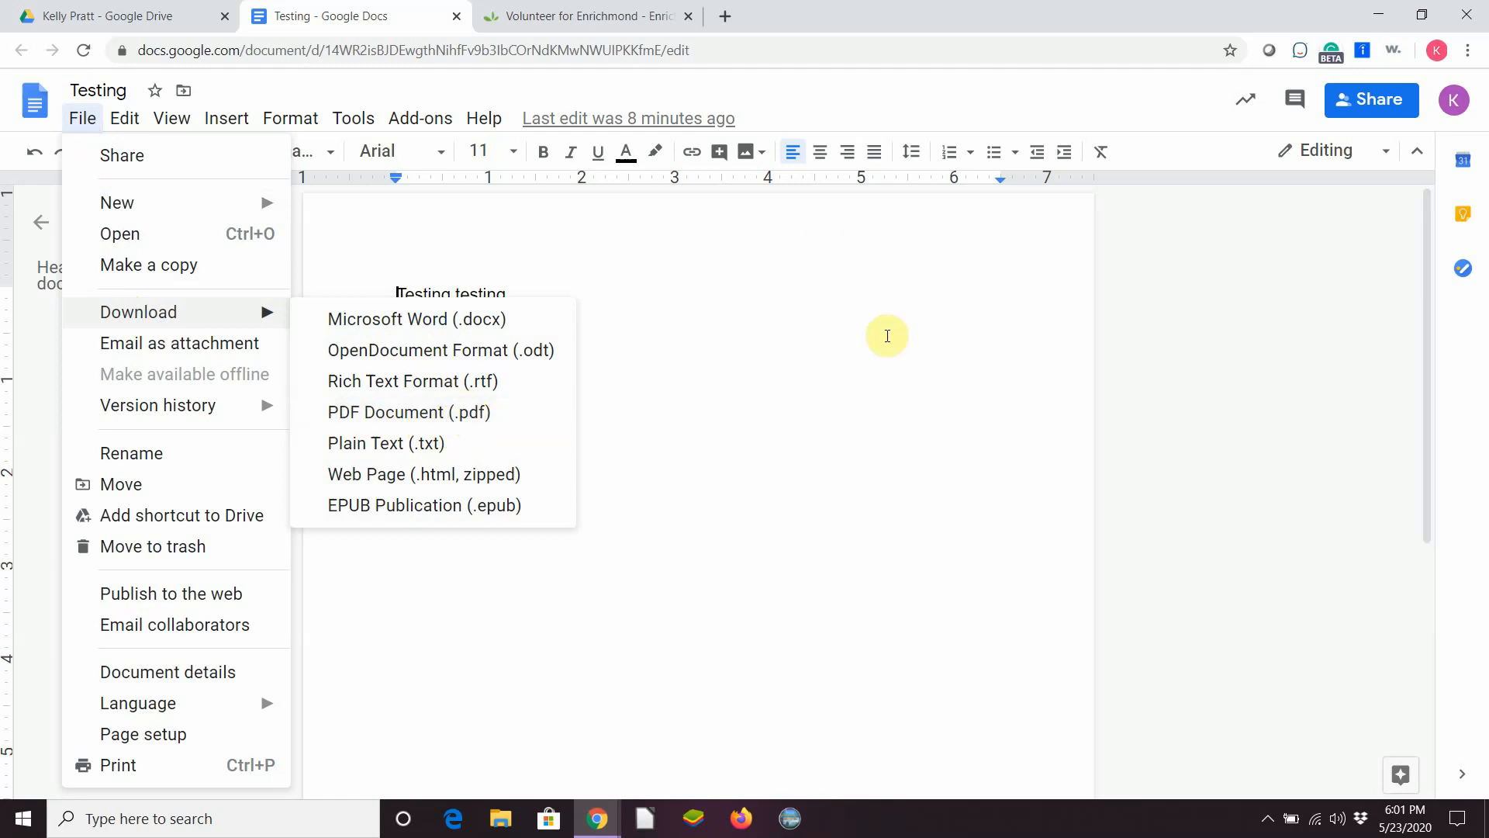
click(860, 313)
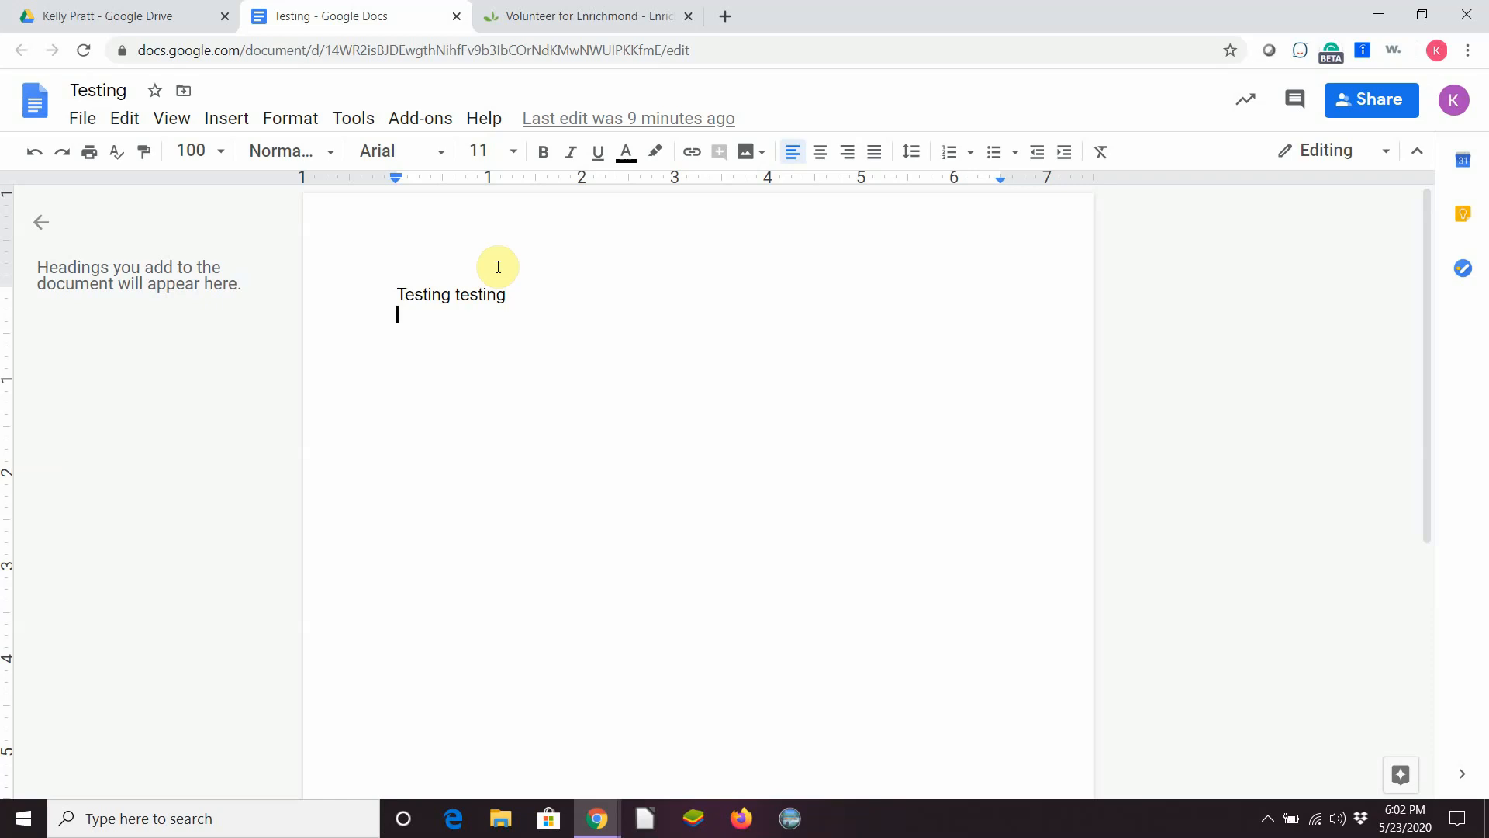
- Check the document's version history options, close the document and clear the file selection in the shared folder
click(97, 115)
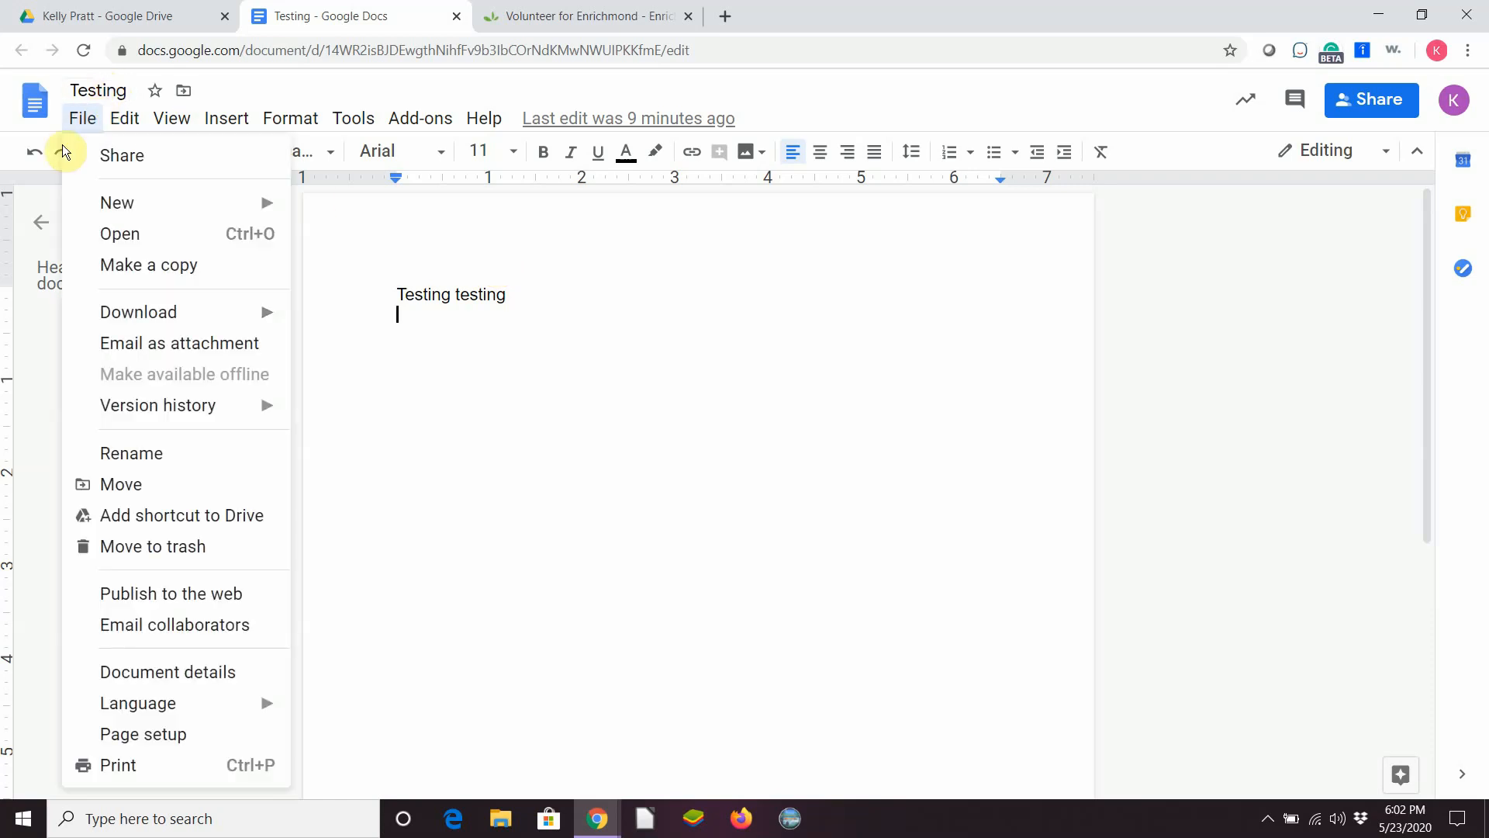
mouse_move(193, 405)
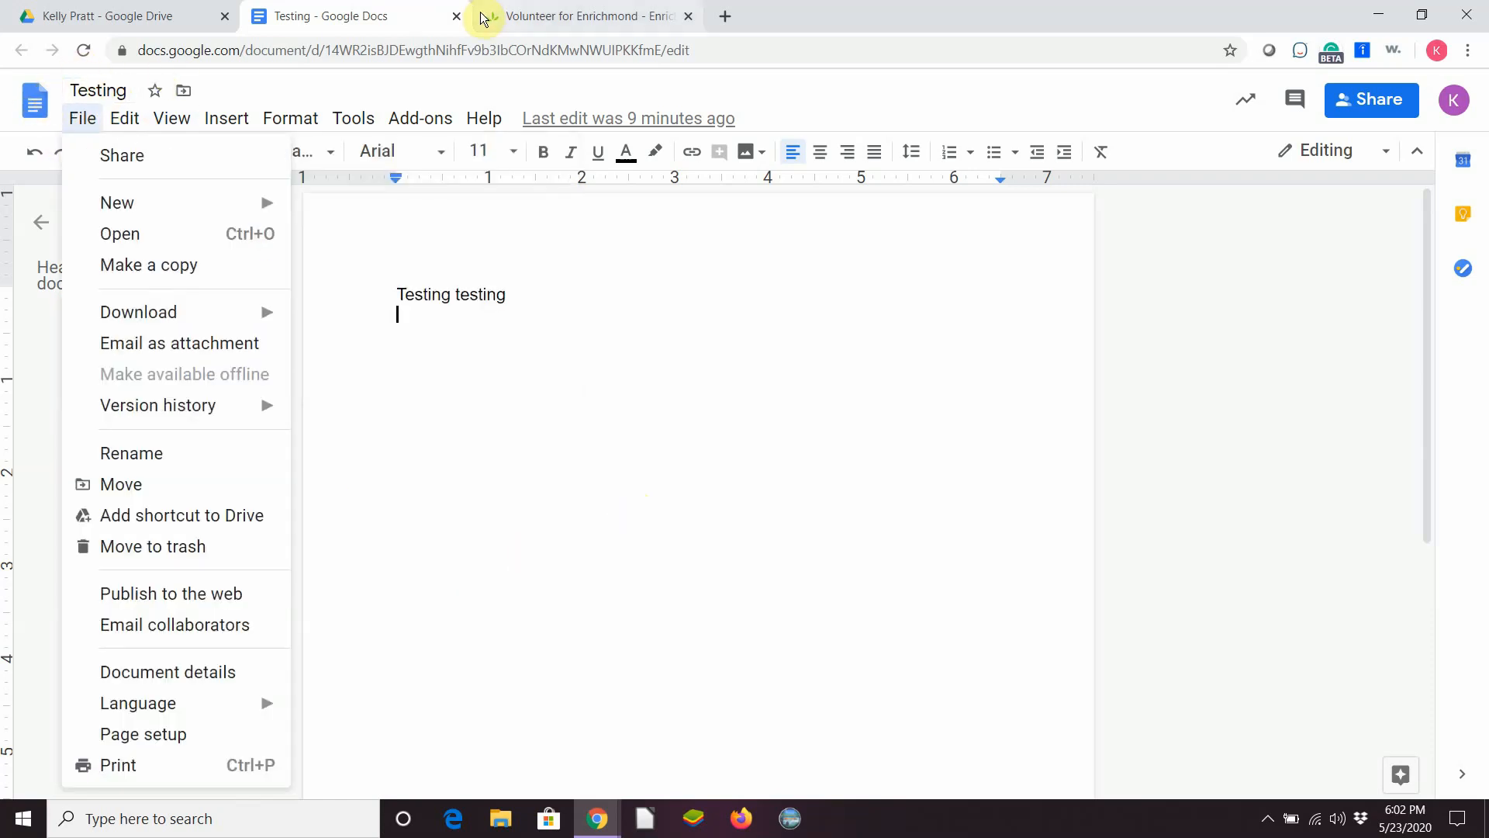
click(457, 16)
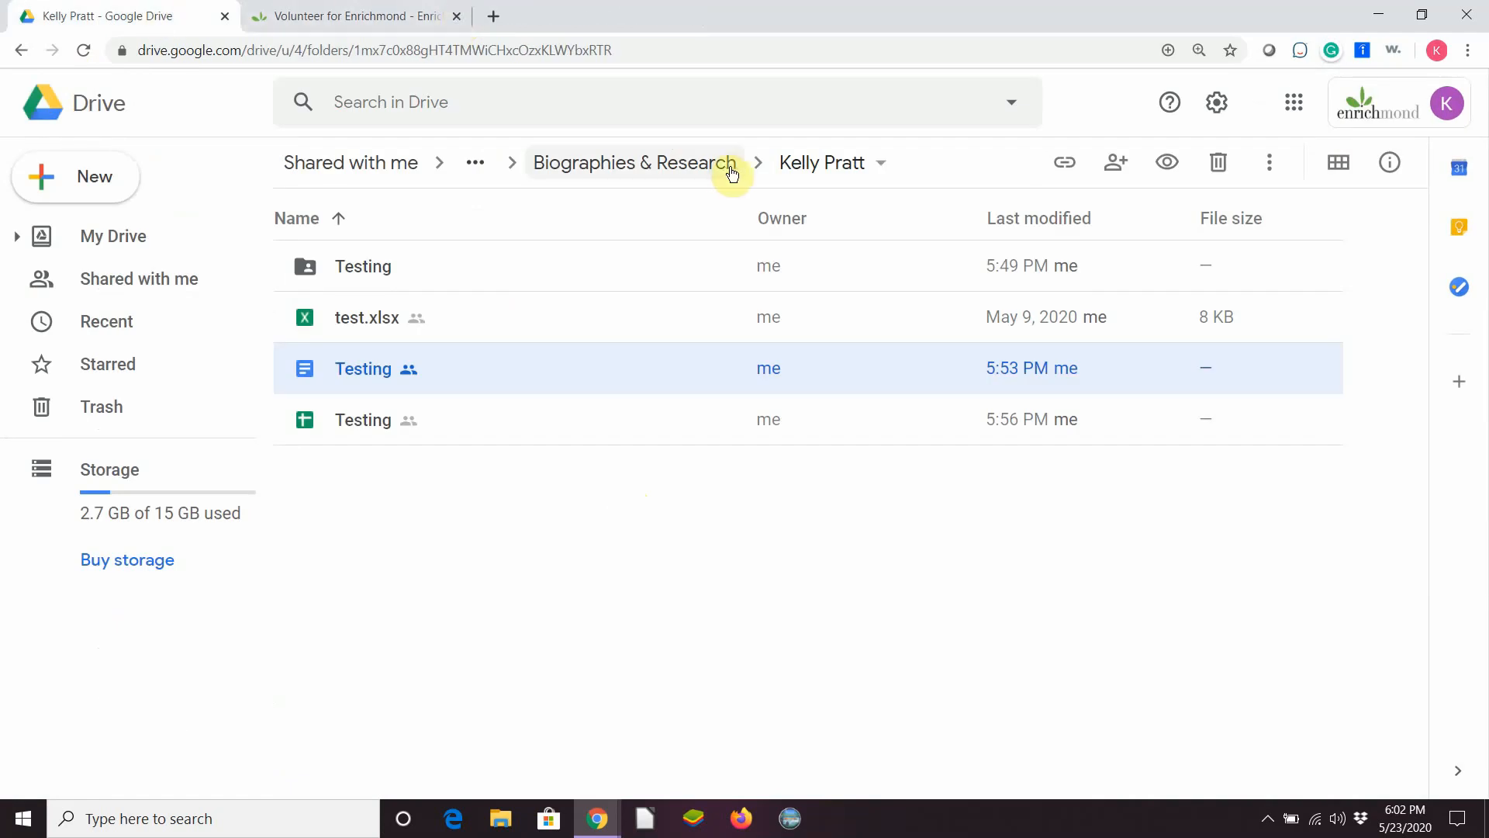
click(581, 497)
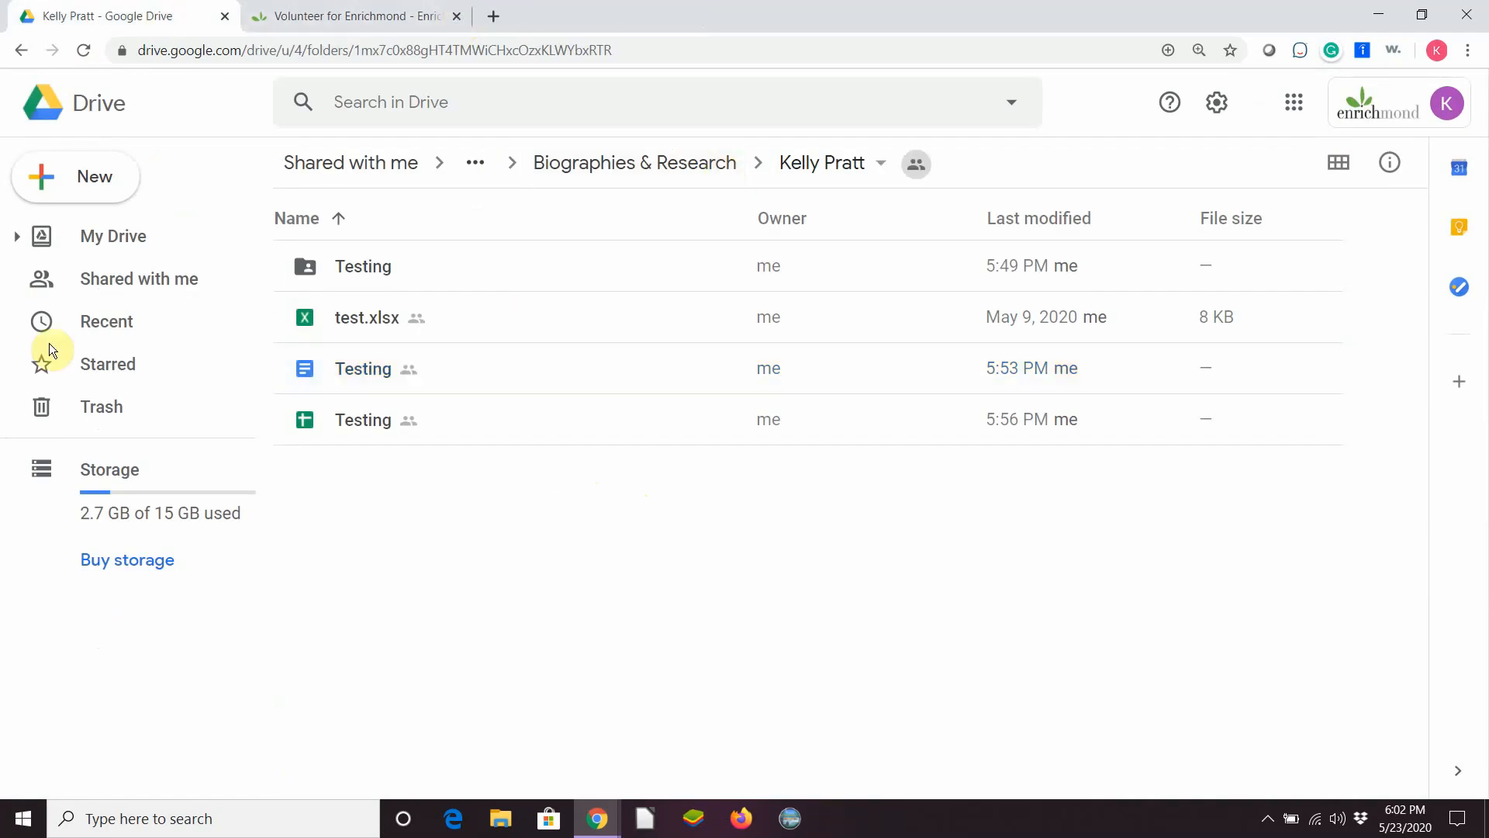
- Compare the creation and upload options from the New menu with those for the folder's empty area, including additional Google apps, without adding anything
click(83, 172)
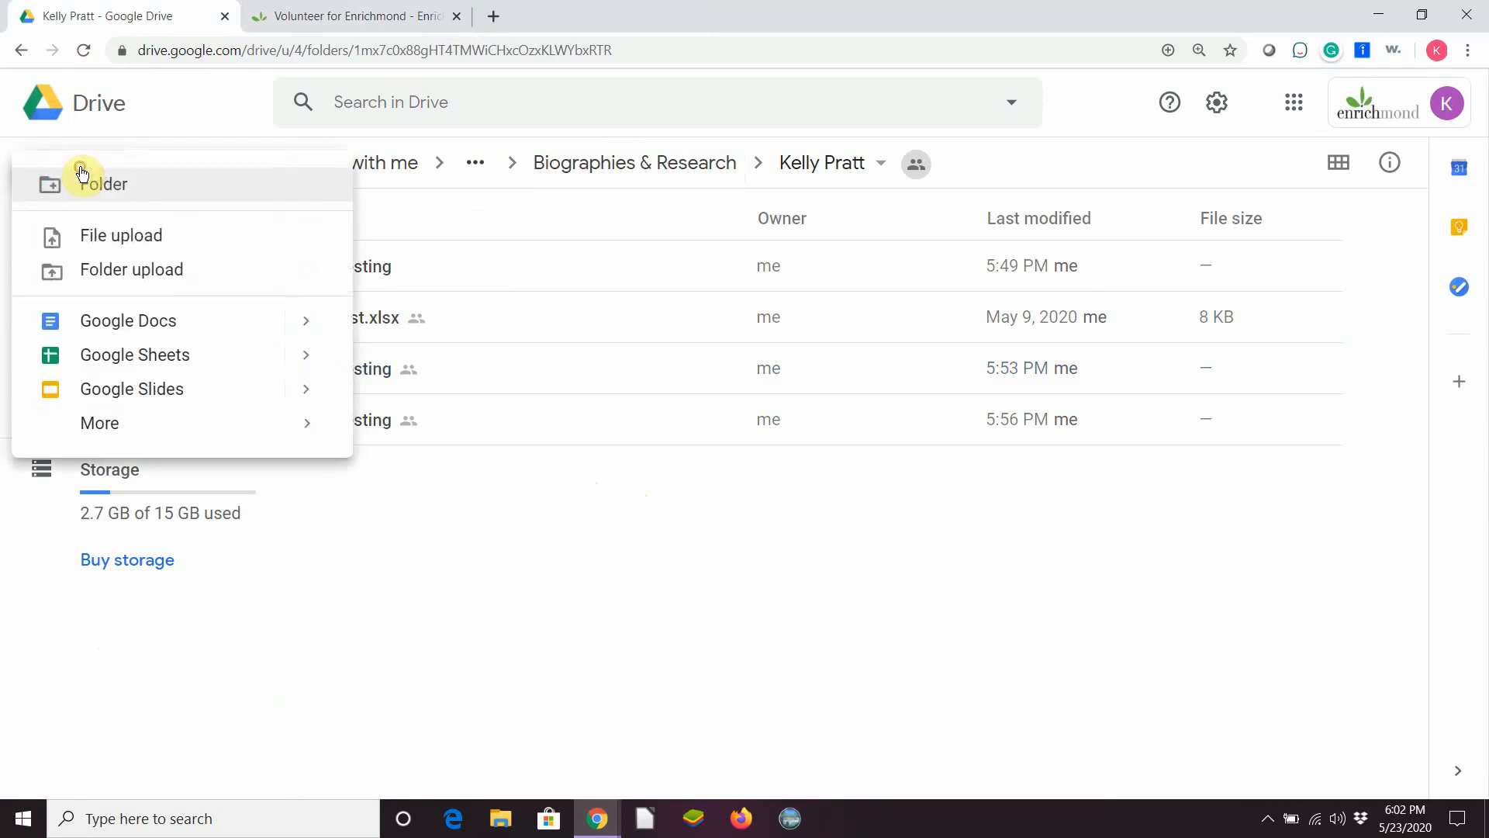
click(463, 530)
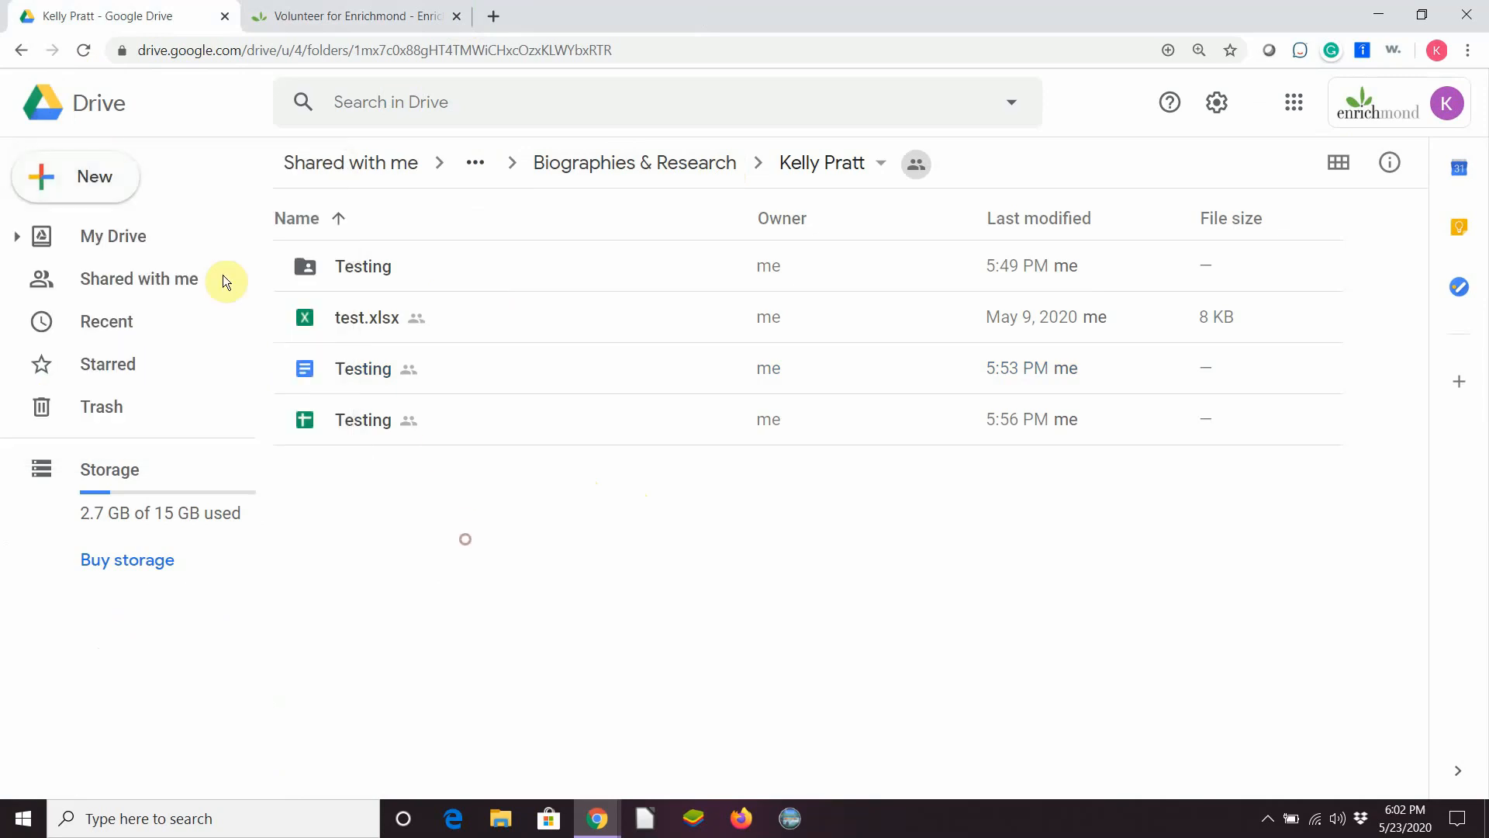
click(54, 177)
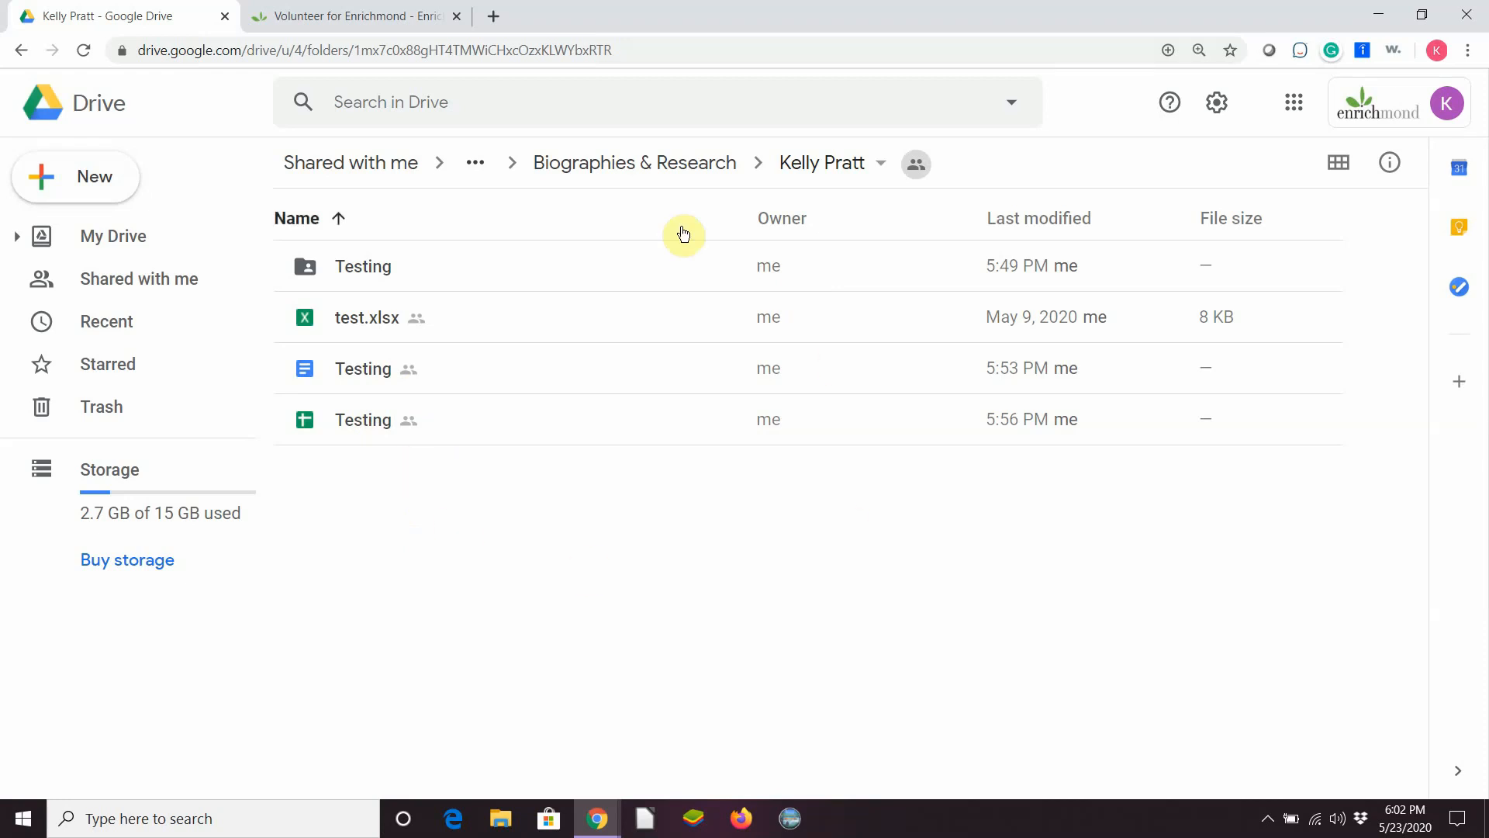
right_click(654, 503)
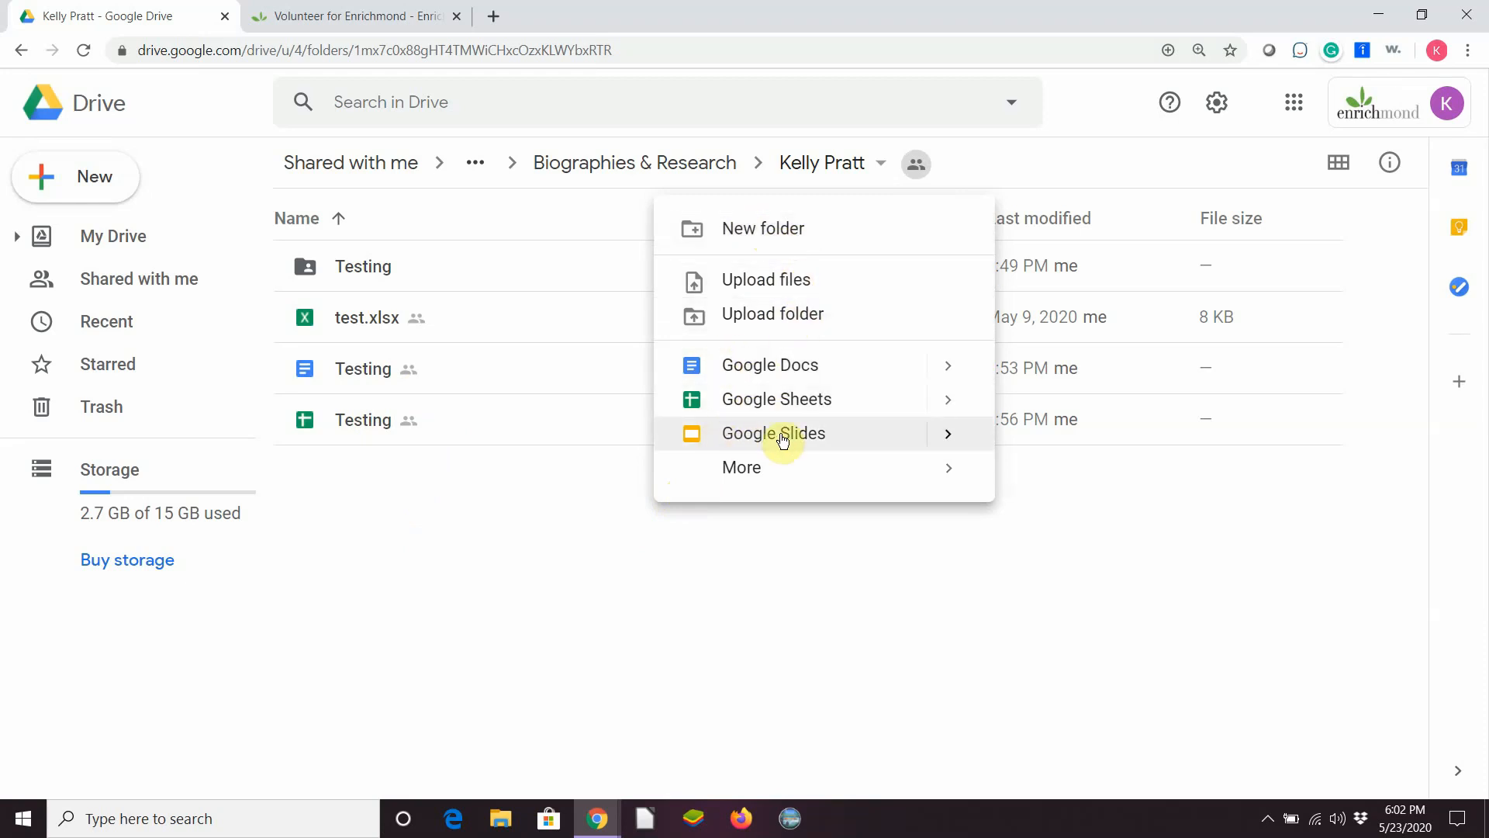
mouse_move(784, 482)
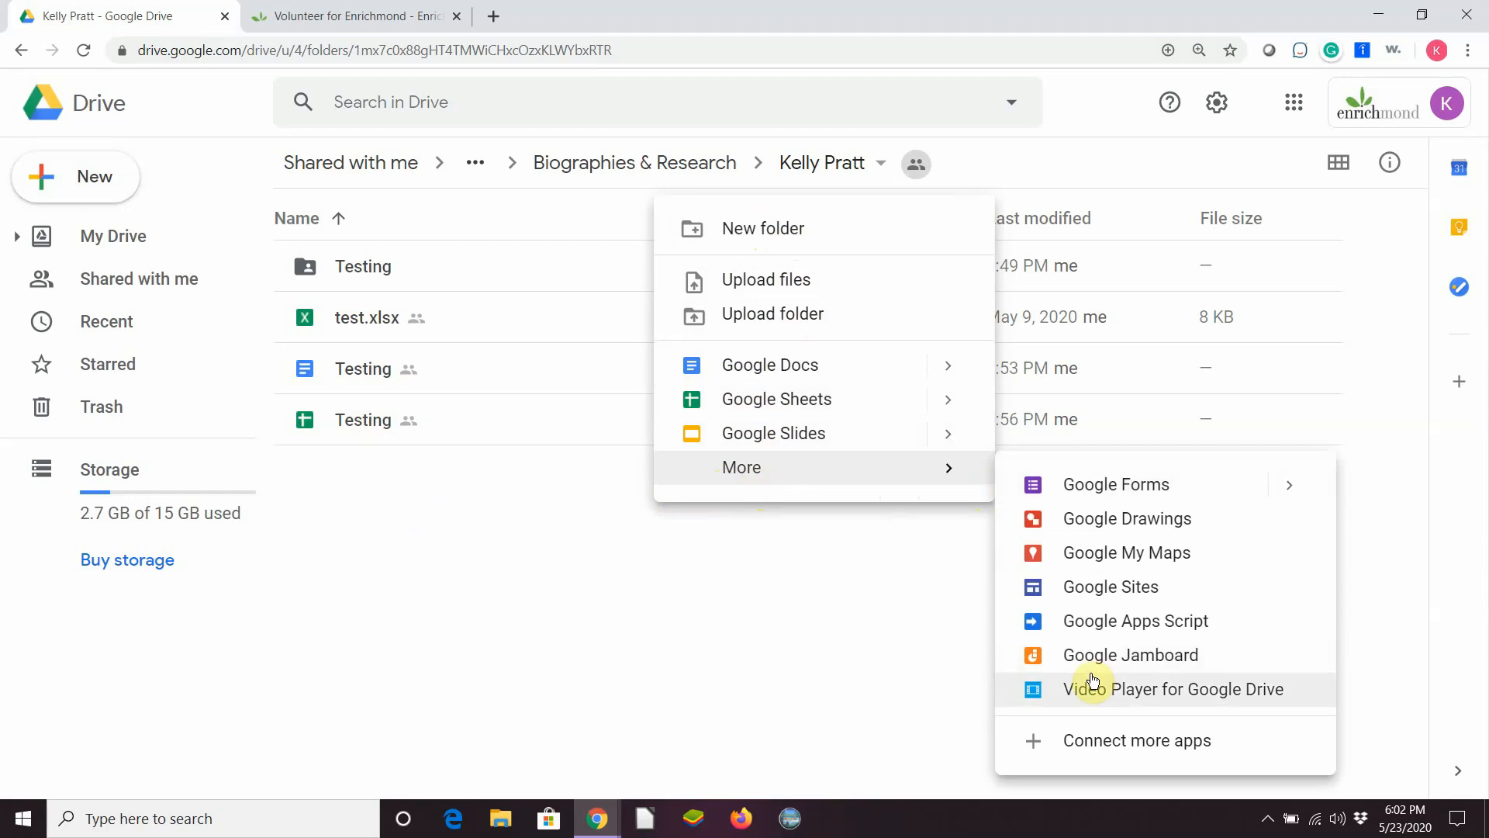
click(851, 588)
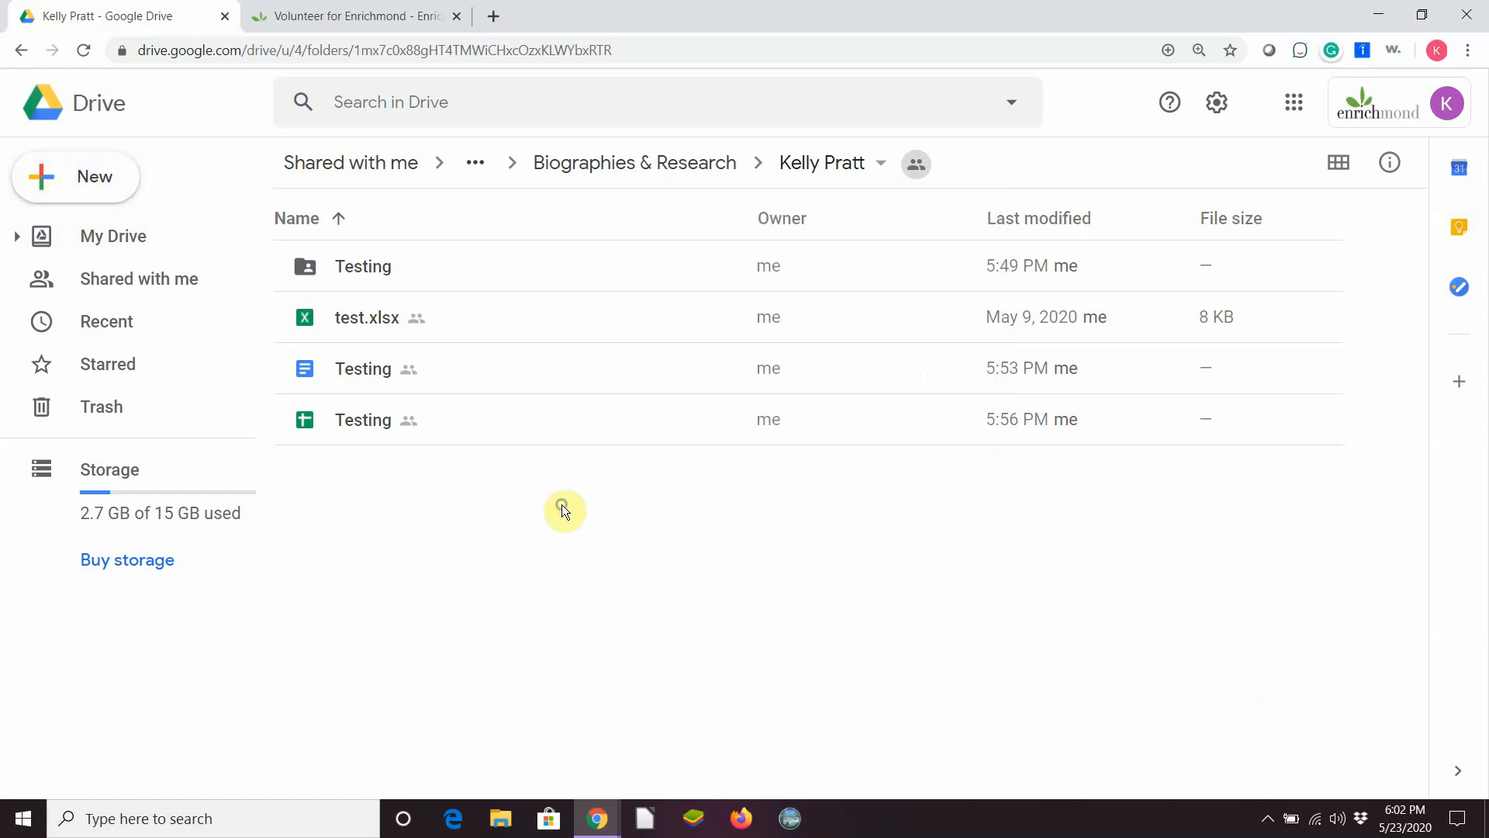
right_click(561, 504)
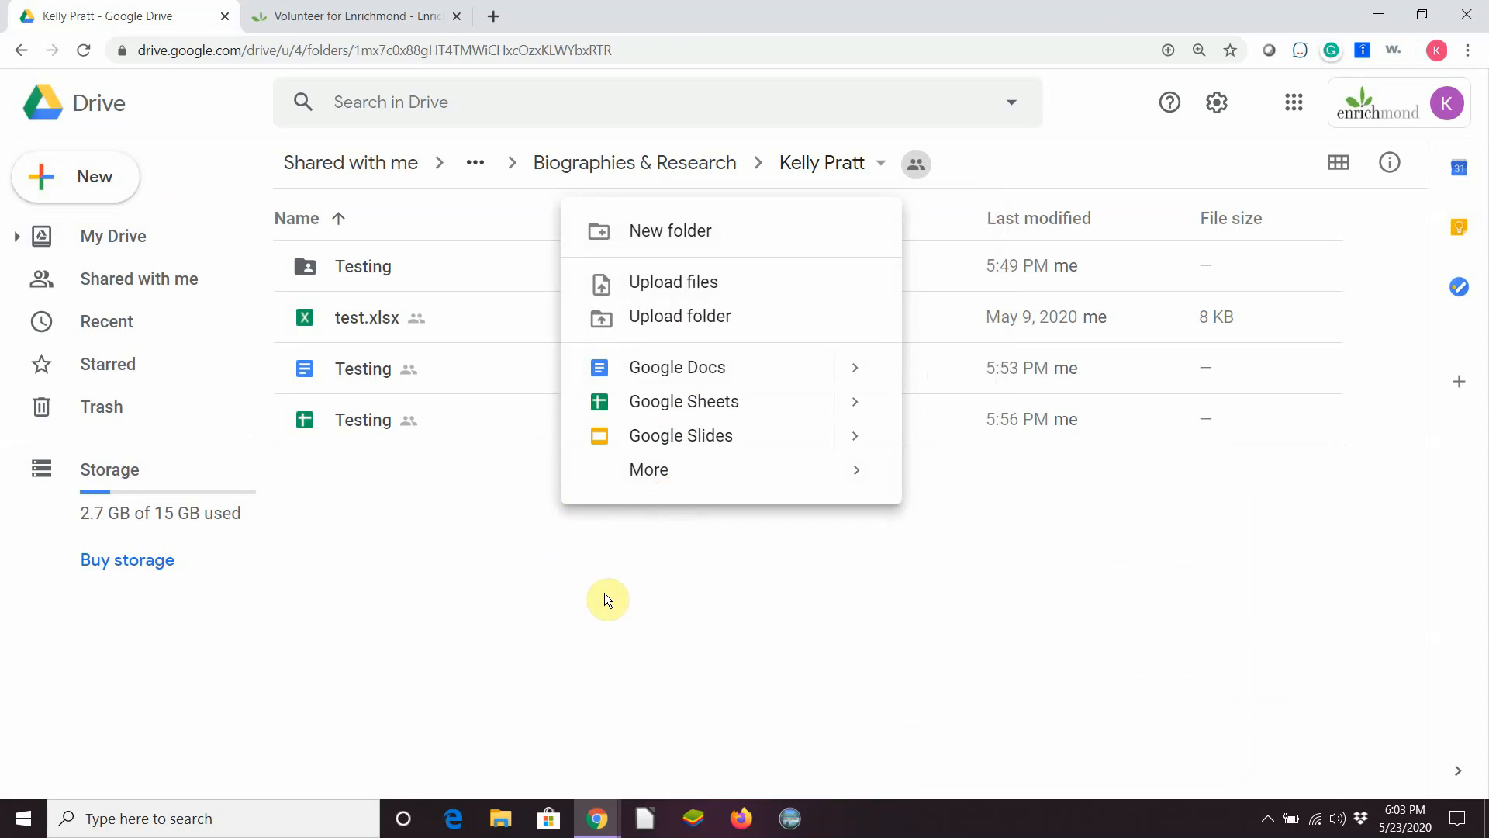
click(575, 589)
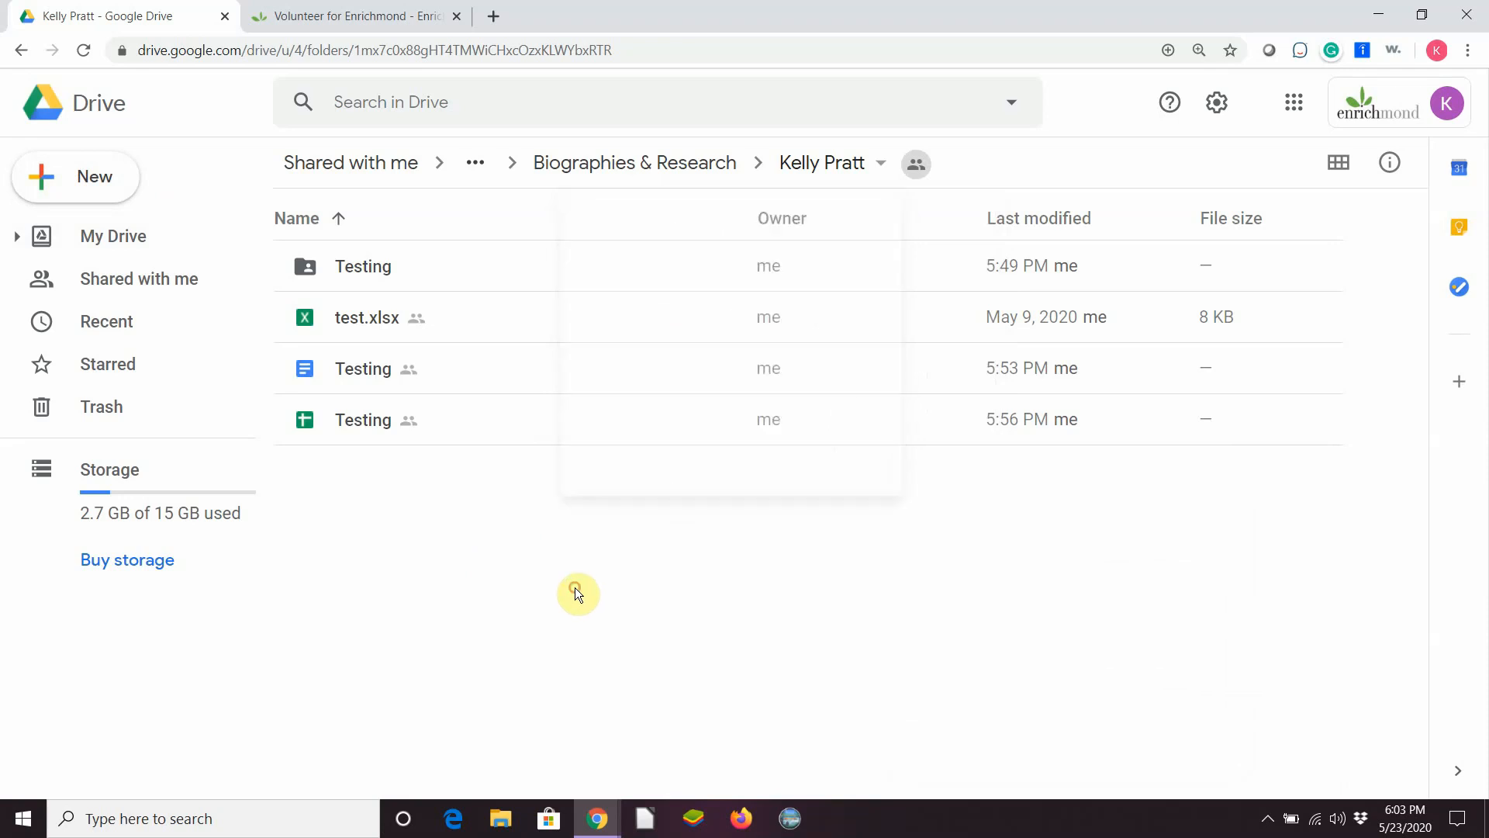